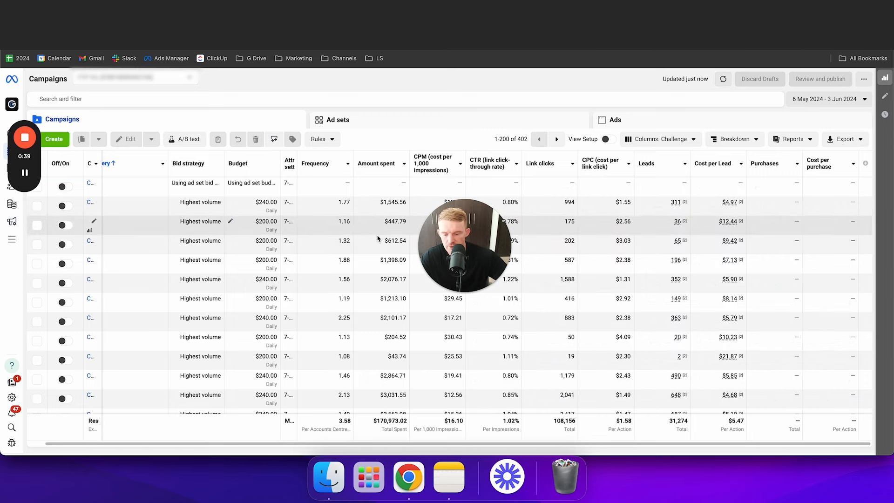
Switch to the FigJam board and draw an arrow with the handwritten word "goal" beside the Campaign box.
scroll(667, 301, "down", 1)
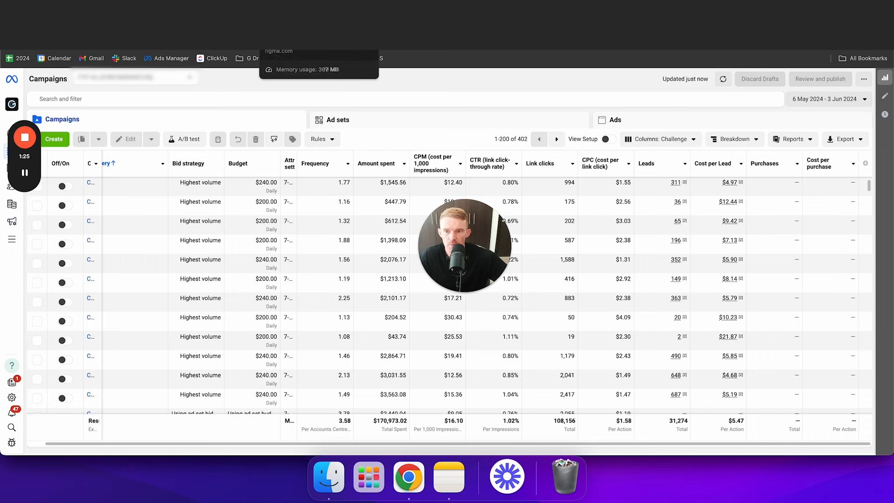
left_click(347, 23)
left_click_drag(437, 239, 104, 300)
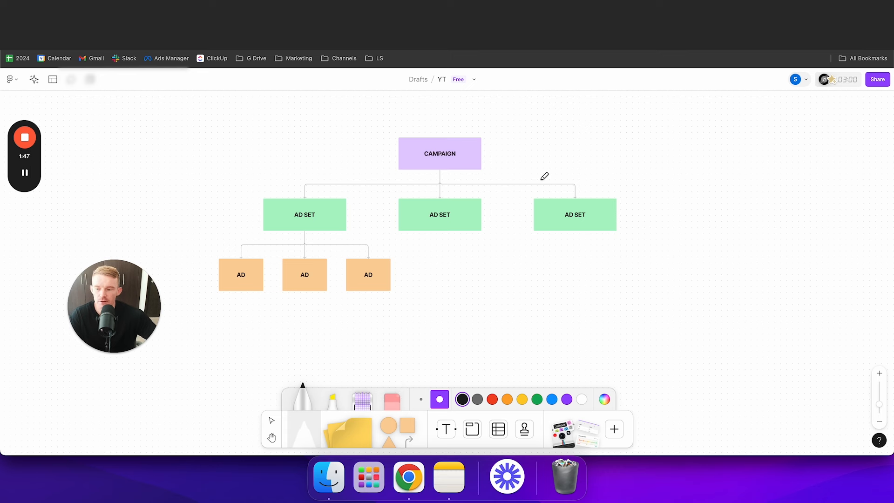
scroll(542, 153, "left", 2)
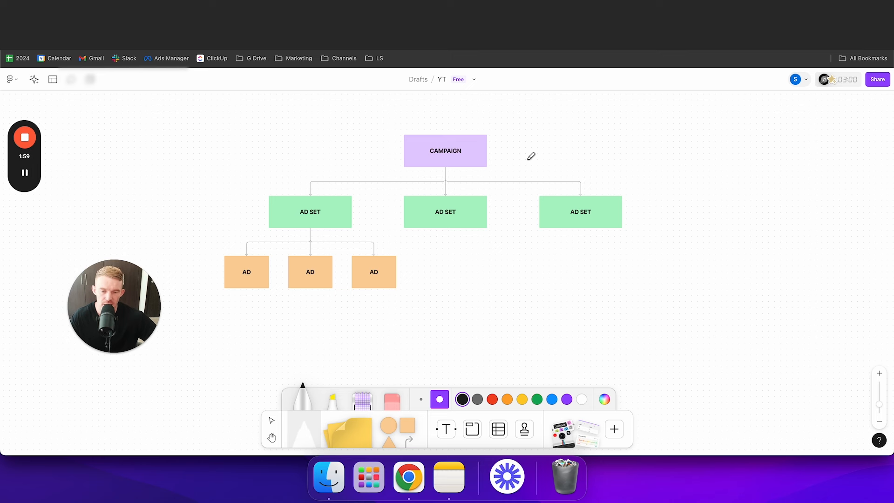
scroll(532, 155, "down", 1)
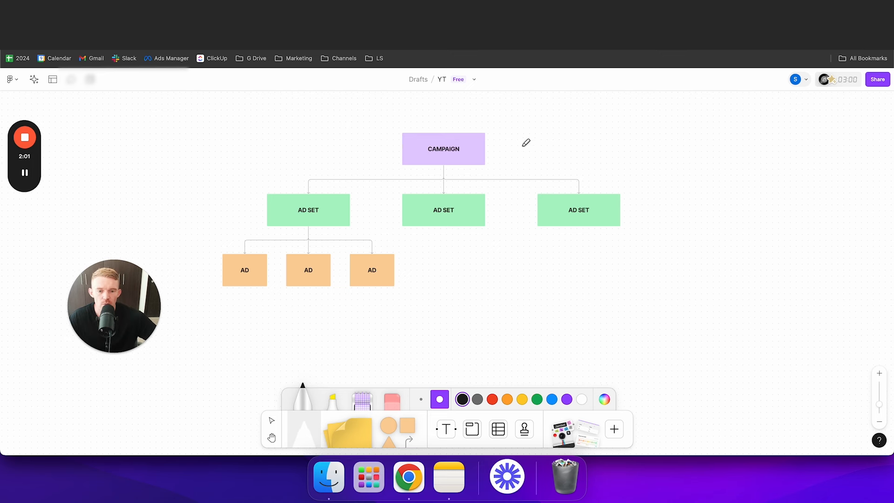
left_click_drag(507, 147, 538, 147)
mouse_move(565, 139)
left_mouse_down()
mouse_move(560, 150)
mouse_move(591, 131)
mouse_move(598, 144)
left_mouse_up()
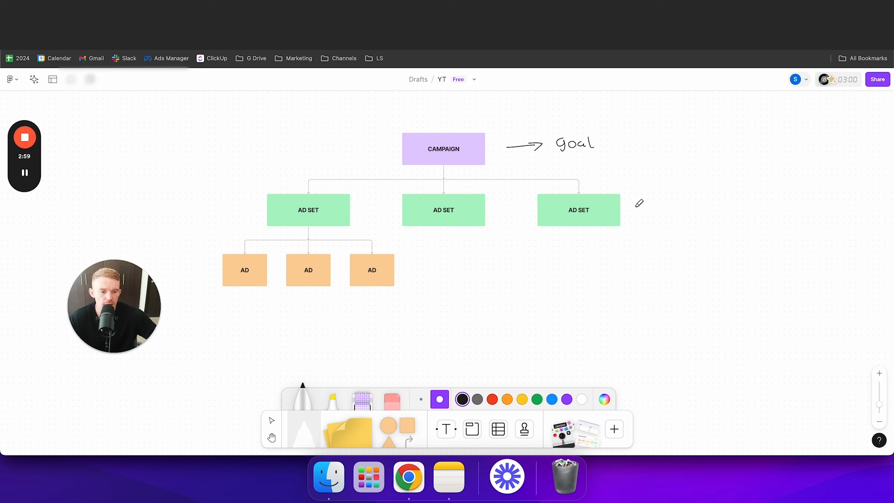
Handwrite an arrow with "T" beside the ad set row and an arrow with "C" beside the ad row.
mouse_move(635, 206)
left_mouse_down()
mouse_move(656, 212)
mouse_move(687, 201)
mouse_move(685, 215)
left_mouse_up()
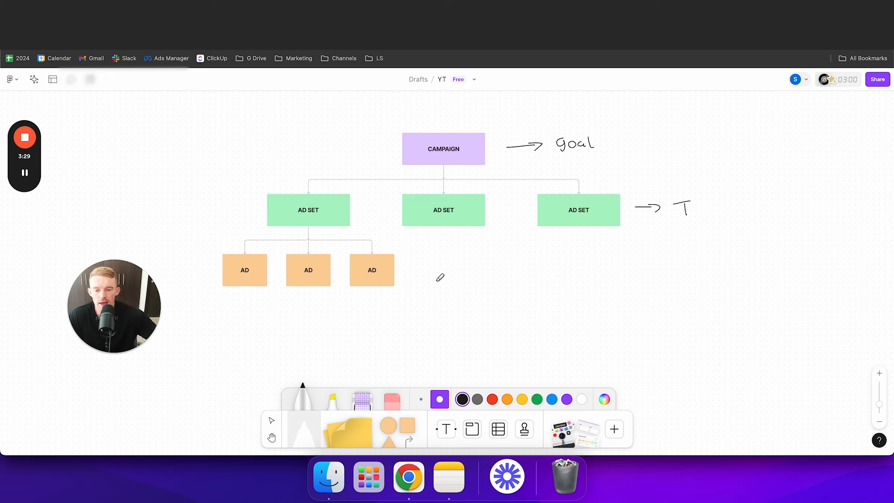
left_click_drag(409, 272, 417, 275)
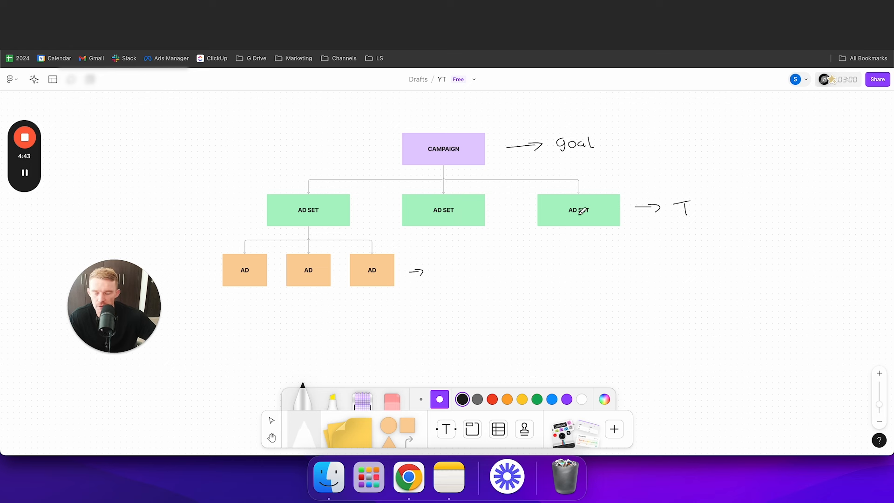
left_click_drag(447, 269, 446, 276)
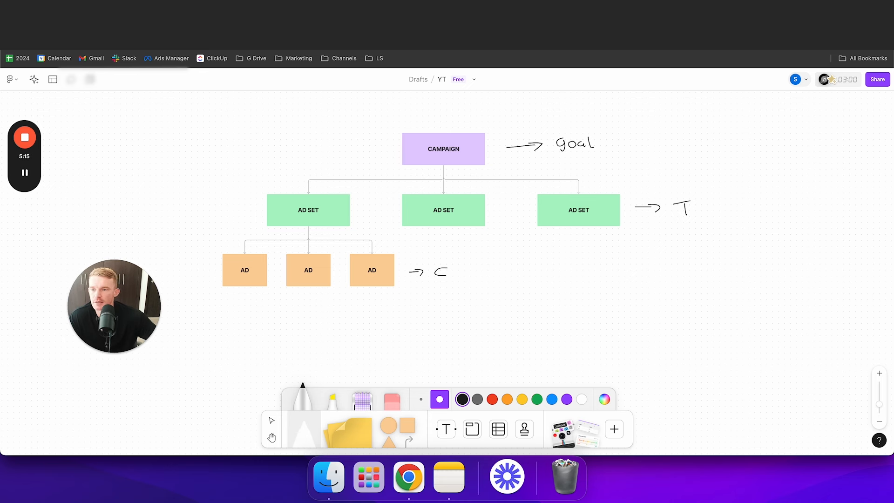
Switch to Meta Ads Manager and display the account's campaign level instead of its ad sets.
key("ctrl+Tab")
left_click_drag(141, 301, 370, 317)
scroll(345, 266, "up", 1)
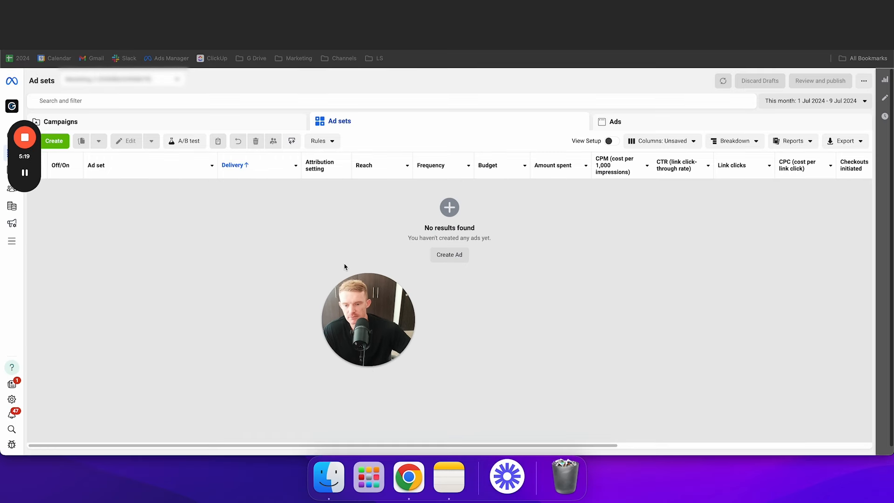
left_click(270, 125)
left_click_drag(374, 300, 353, 290)
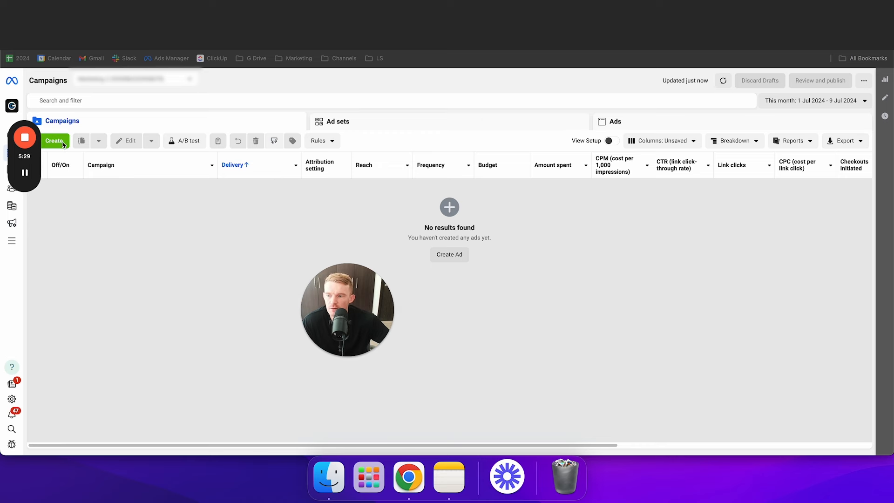
Create a new Auction campaign with the Leads objective, using the manual leads campaign setup.
left_click(60, 143)
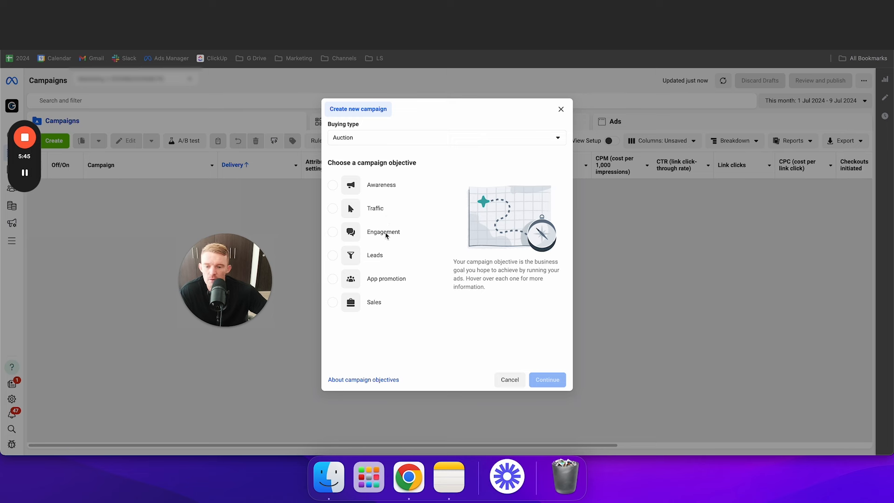
mouse_move(381, 304)
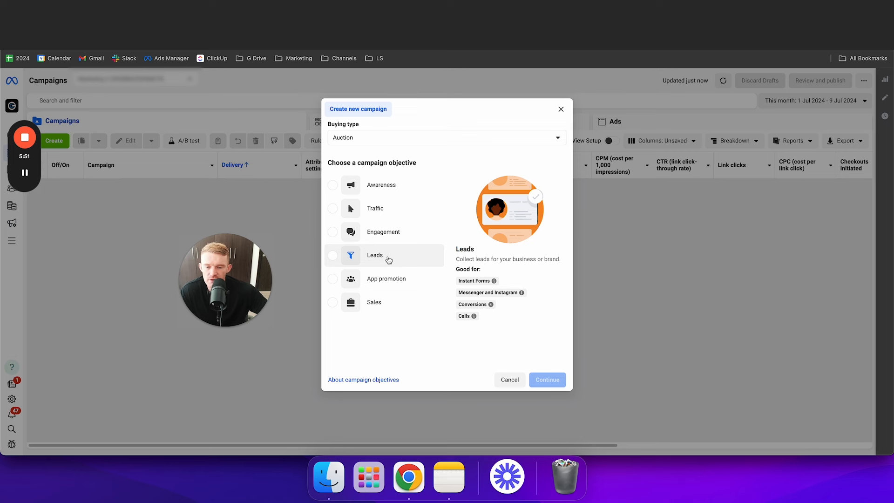
left_click(382, 263)
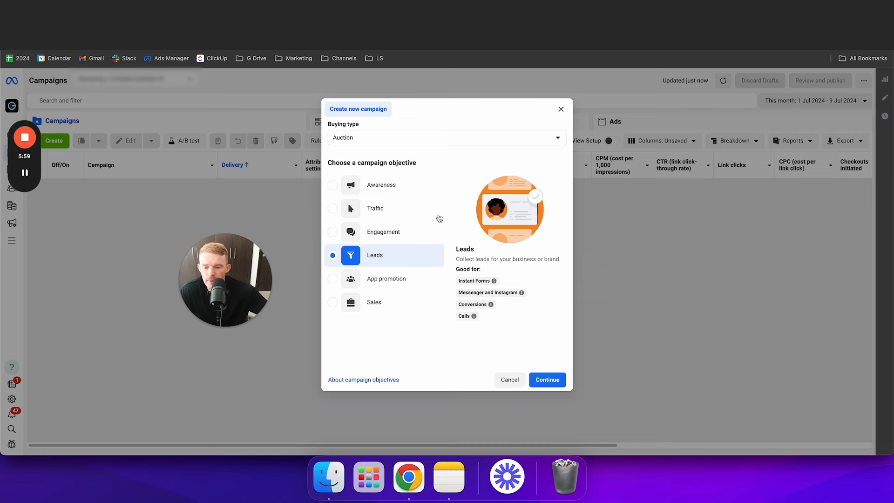
left_click(553, 382)
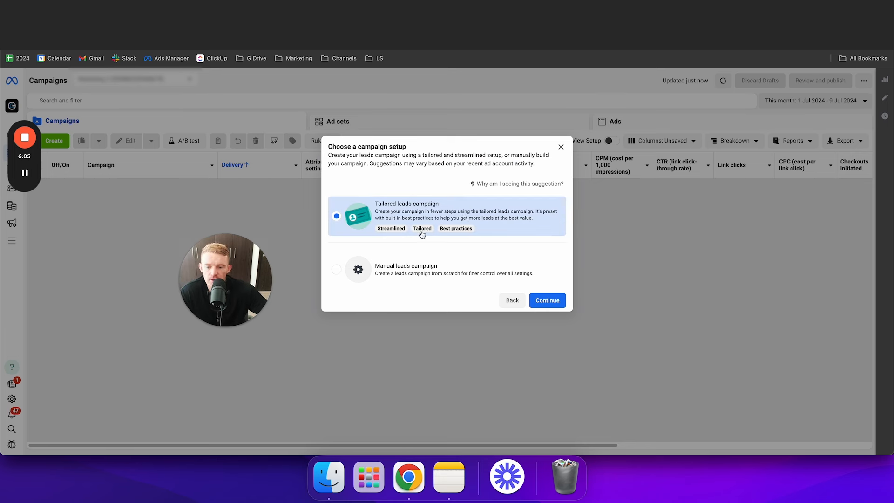
left_click(412, 272)
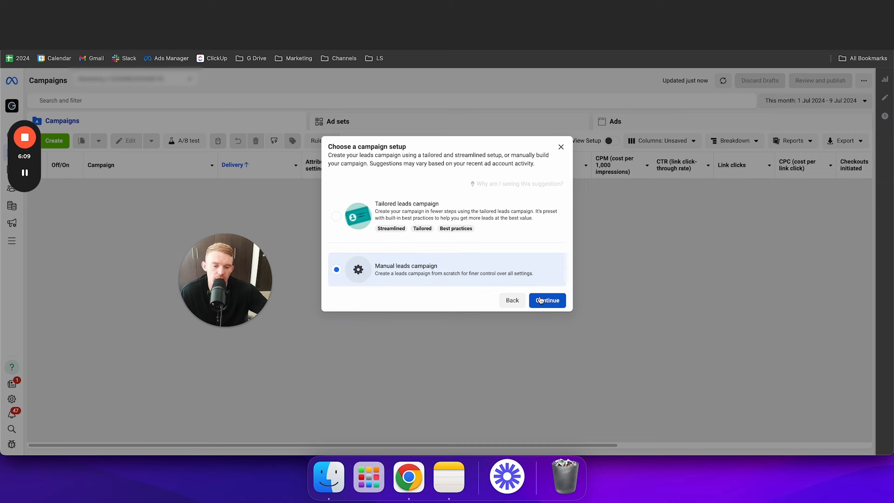
left_click(548, 300)
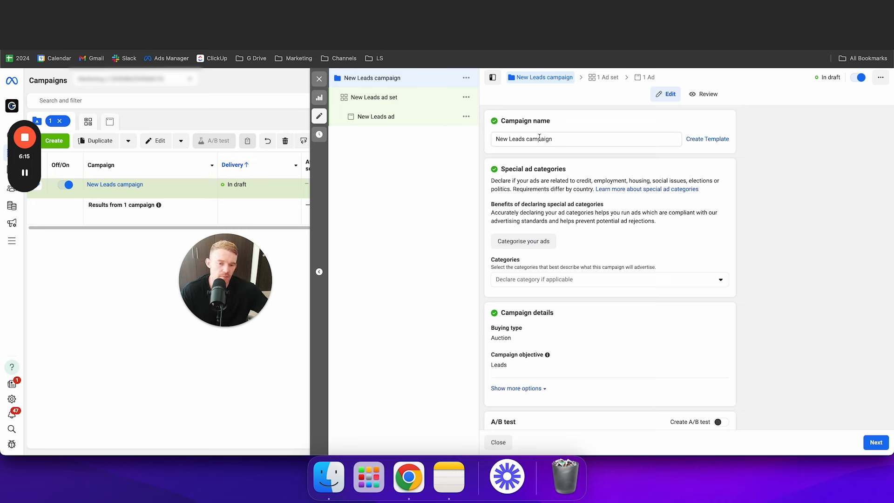
Rename the new leads campaign "Campaign 1".
triple_click(539, 138)
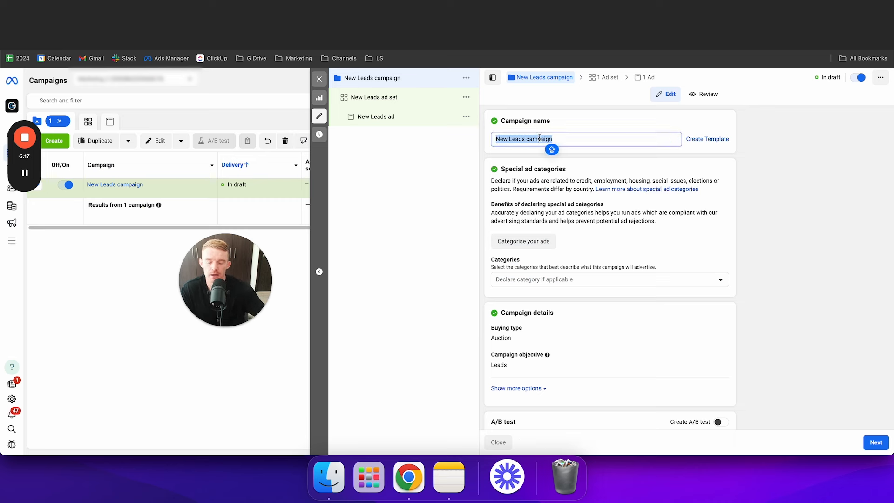
type("C")
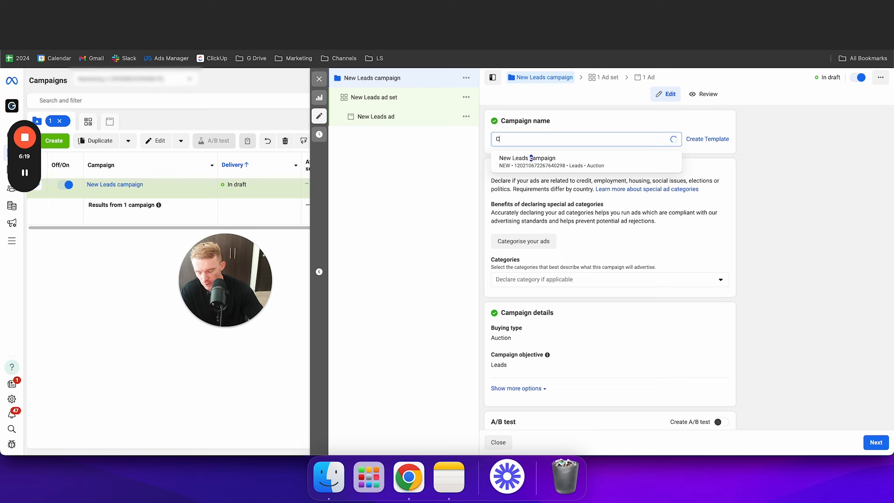
type("ampaign")
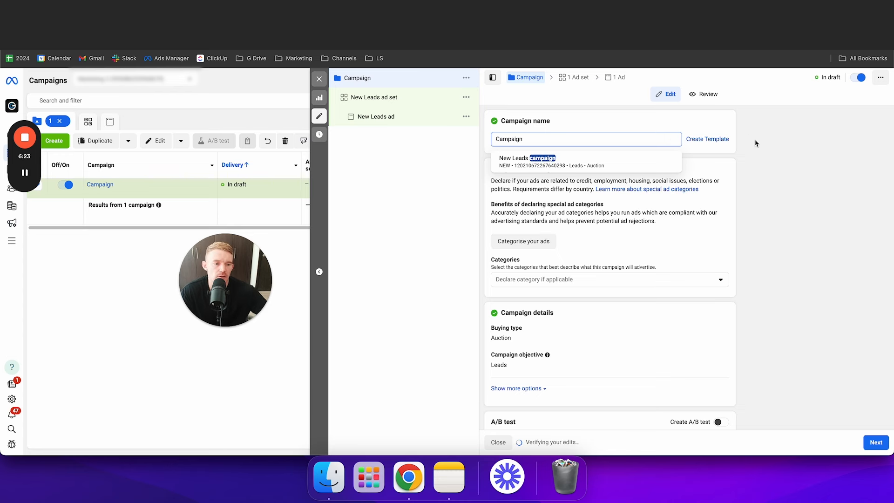
type(" 1")
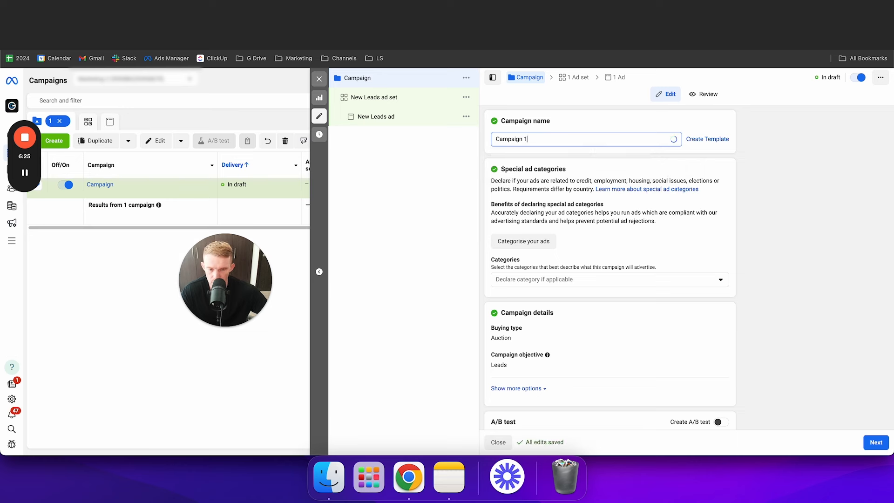
left_click(742, 176)
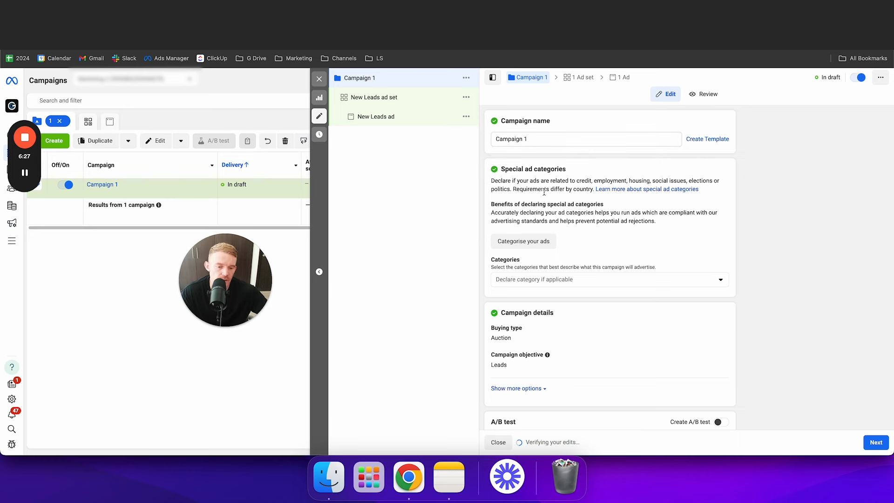
Review the campaign's special ad category, A/B test and Advantage campaign budget settings, and continue to the ad set.
scroll(600, 209, "down", 5)
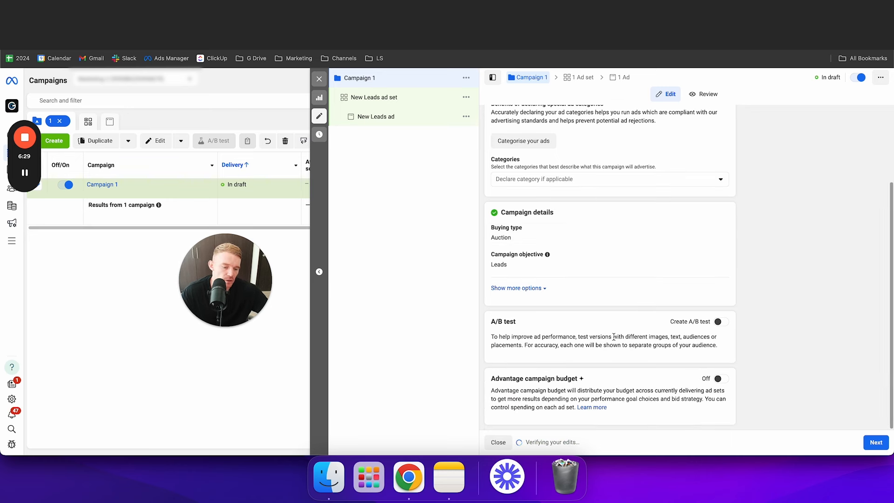
scroll(658, 303, "up", 5)
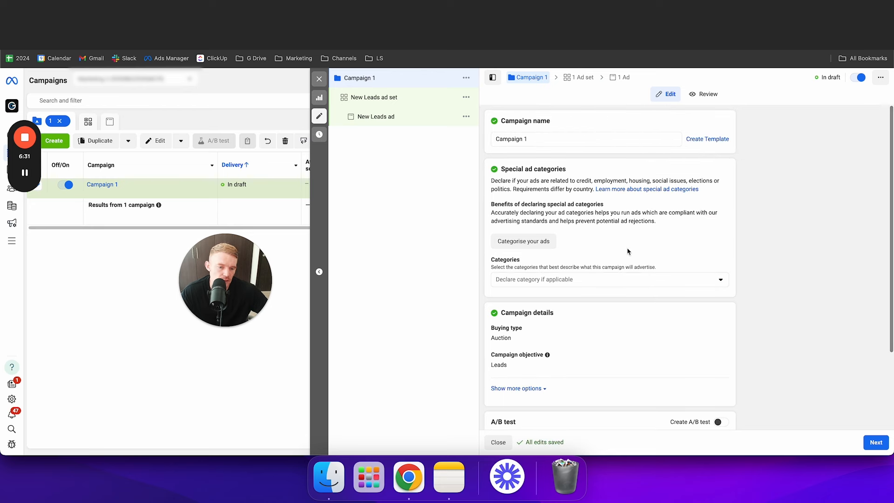
scroll(646, 310, "down", 5)
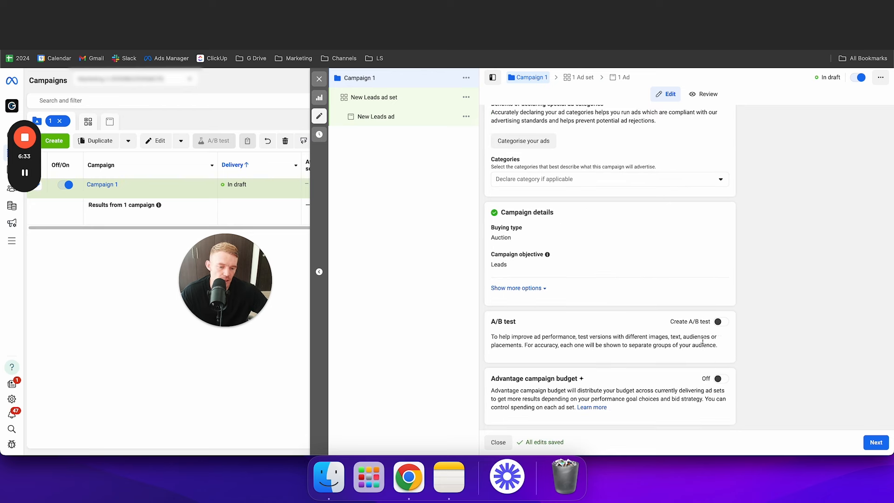
scroll(694, 326, "up", 4)
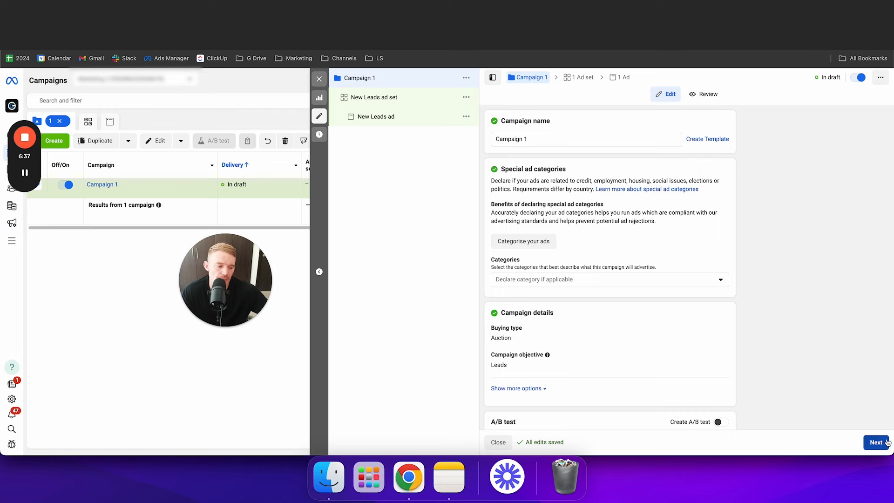
scroll(604, 285, "down", 4)
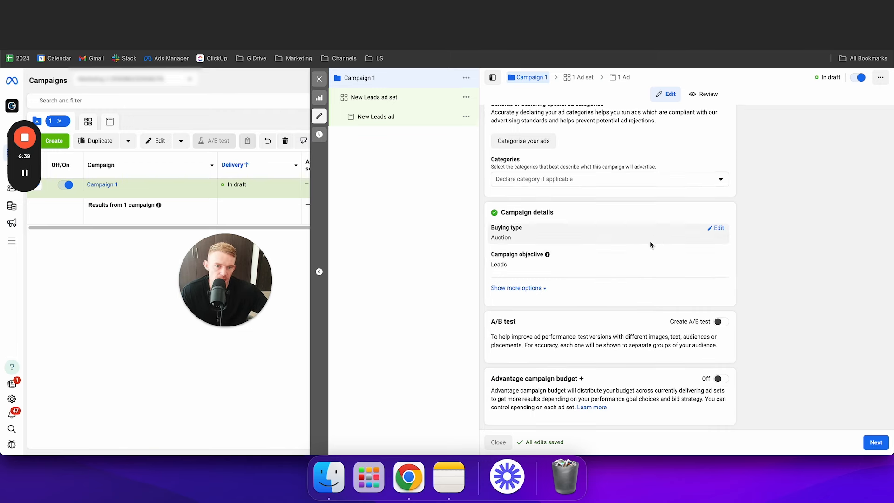
scroll(660, 232, "up", 4)
left_click(875, 442)
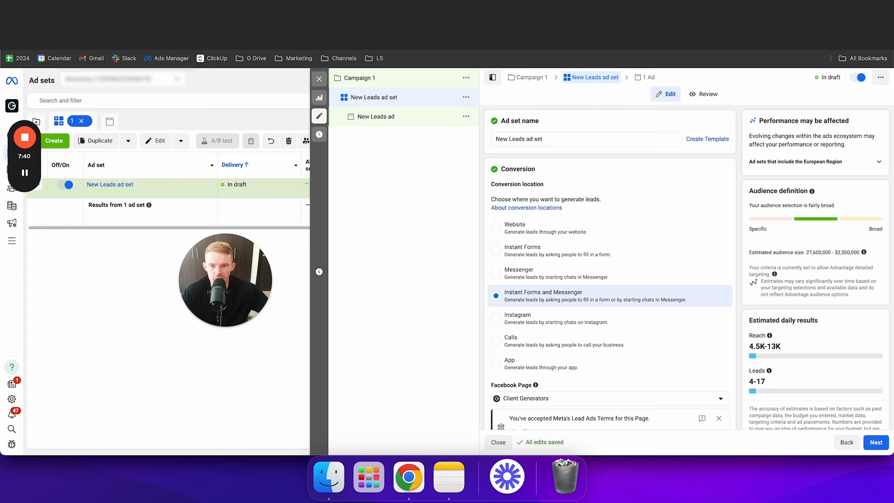
Switch to the FigJam board and circle the Campaign box and the first Ad Set box beneath it.
left_click(413, 21)
mouse_move(471, 114)
left_mouse_down()
mouse_move(407, 154)
mouse_move(471, 117)
left_mouse_up()
mouse_move(315, 185)
left_mouse_down()
mouse_move(332, 211)
mouse_move(315, 179)
left_mouse_up()
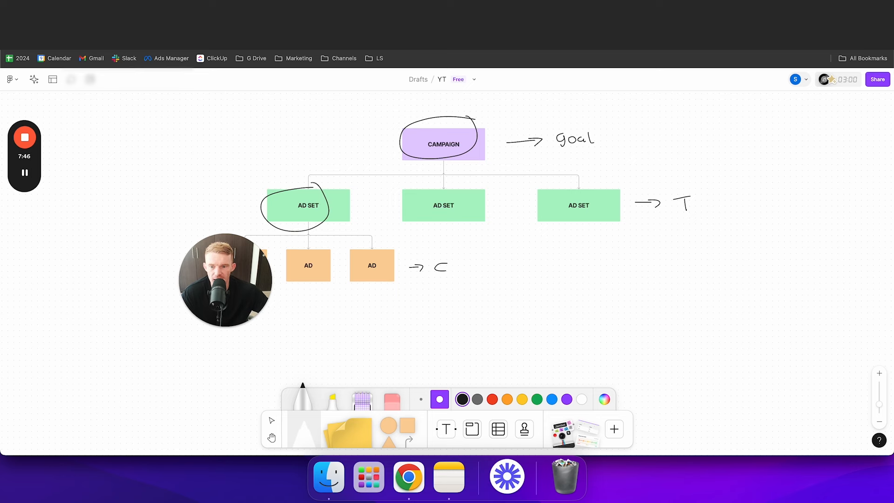
Return to Ads Manager and set the ad set's conversion location to Website and its conversion event to Lead.
left_click(364, 21)
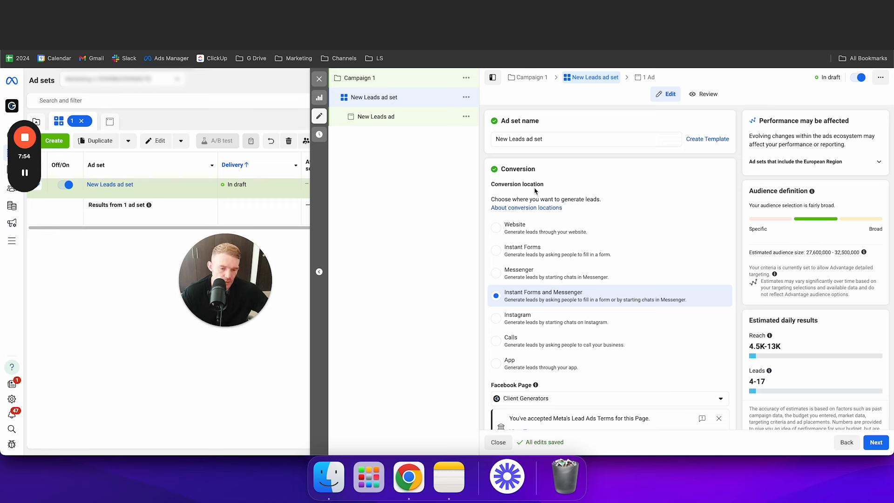
left_click(534, 228)
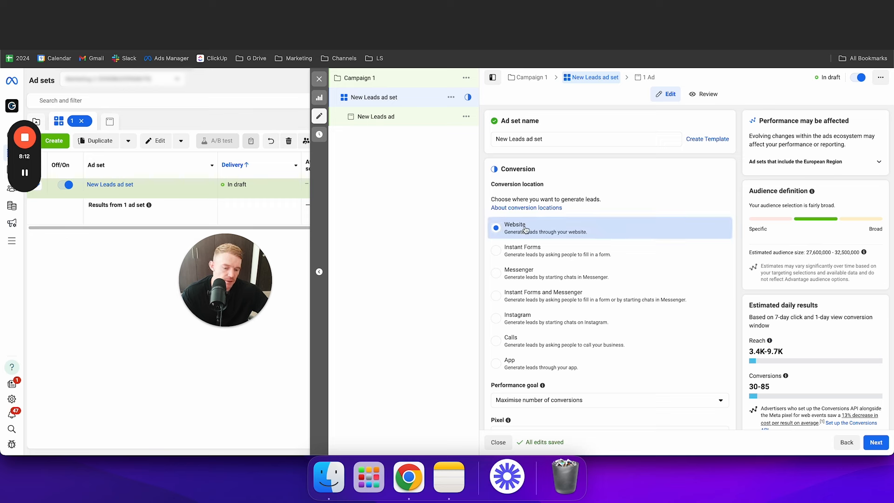
scroll(666, 291, "down", 3)
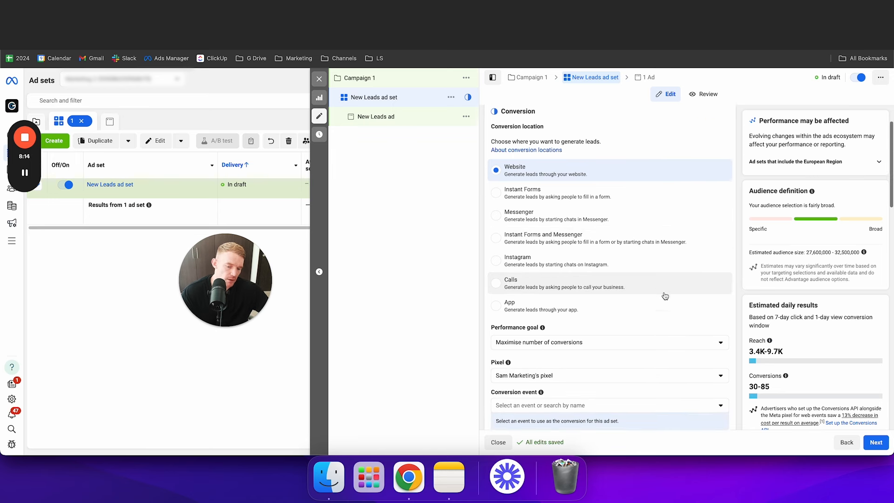
scroll(666, 297, "down", 2)
scroll(554, 321, "down", 2)
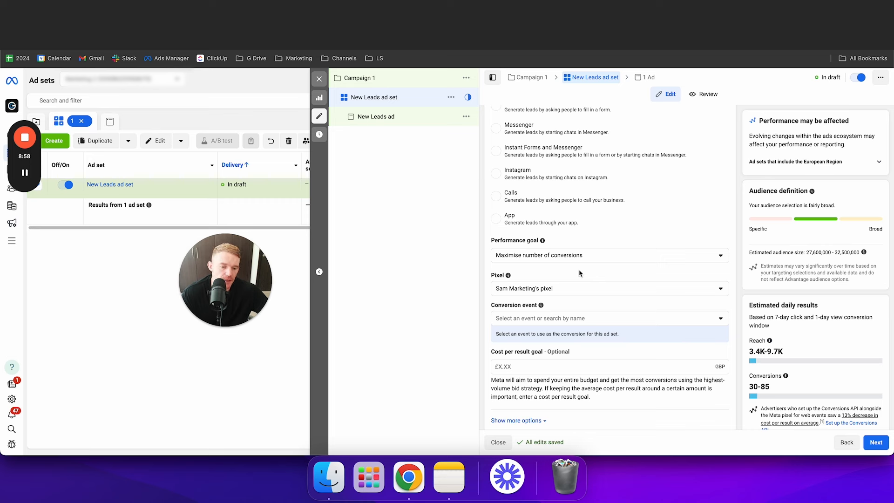
left_click(597, 318)
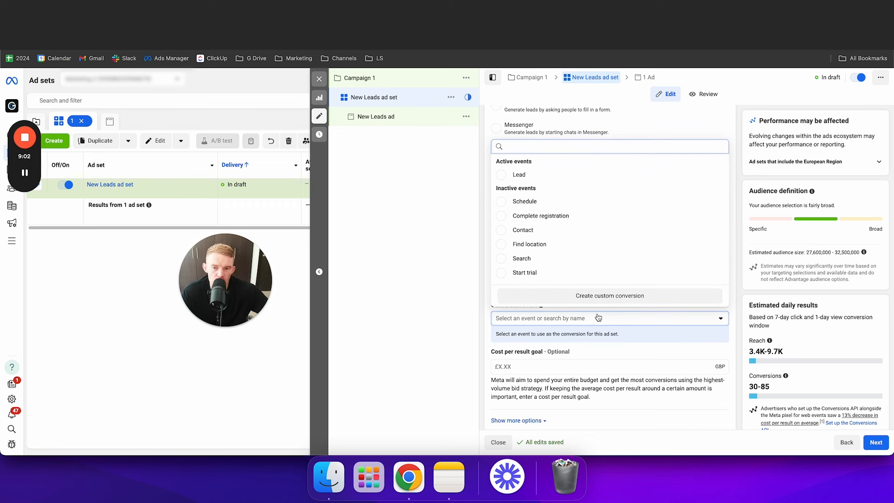
left_click(549, 176)
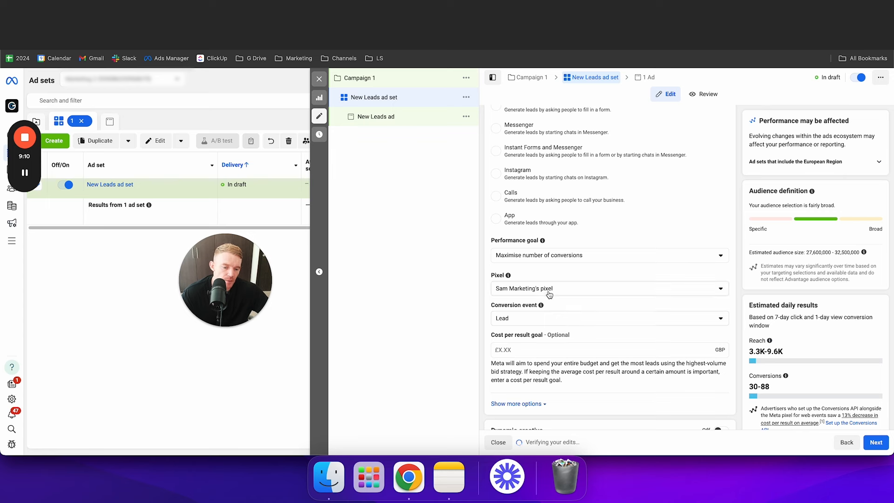
scroll(559, 319, "down", 2)
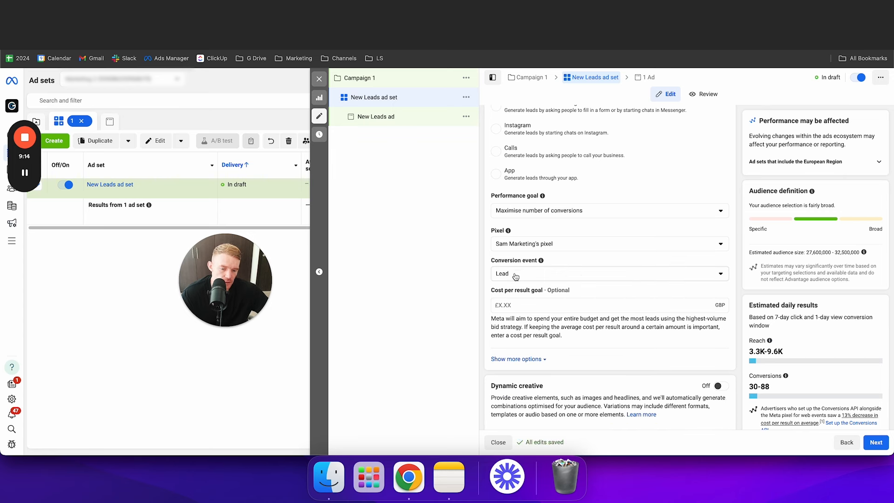
Set the ad set's daily budget to £10.00.
scroll(588, 285, "down", 1)
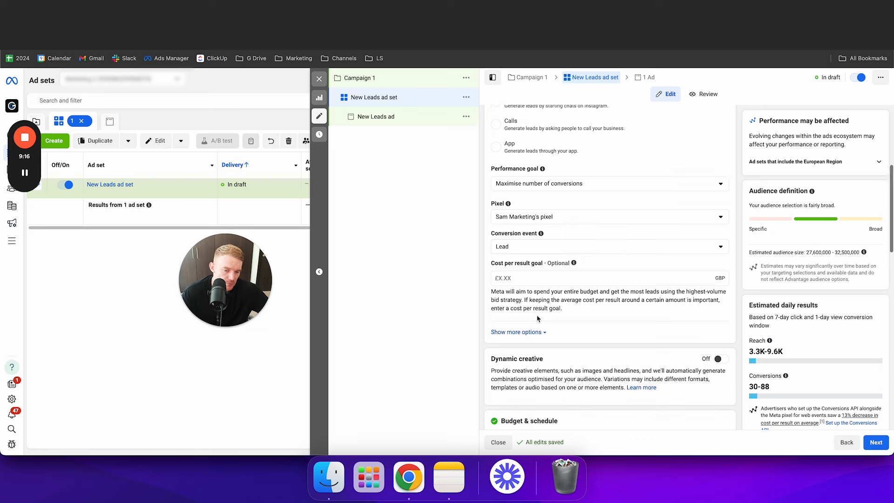
scroll(605, 290, "down", 2)
scroll(616, 294, "down", 1)
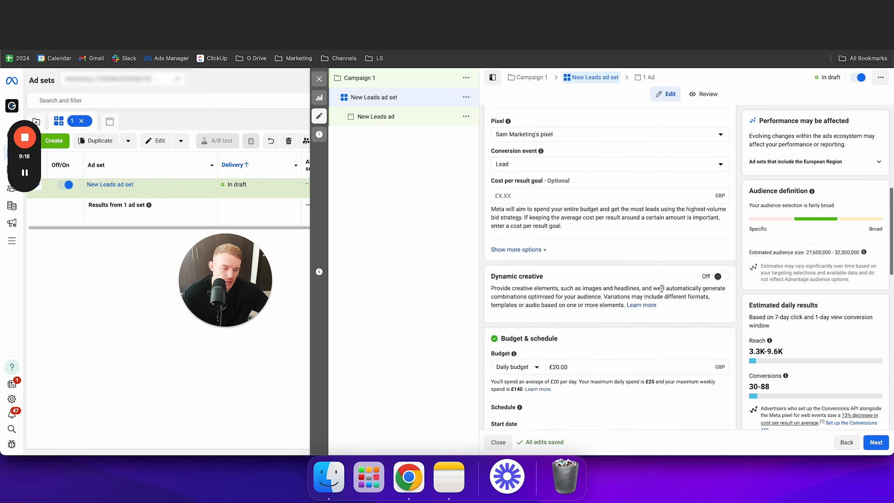
scroll(675, 304, "down", 1)
scroll(594, 307, "down", 3)
scroll(577, 228, "down", 1)
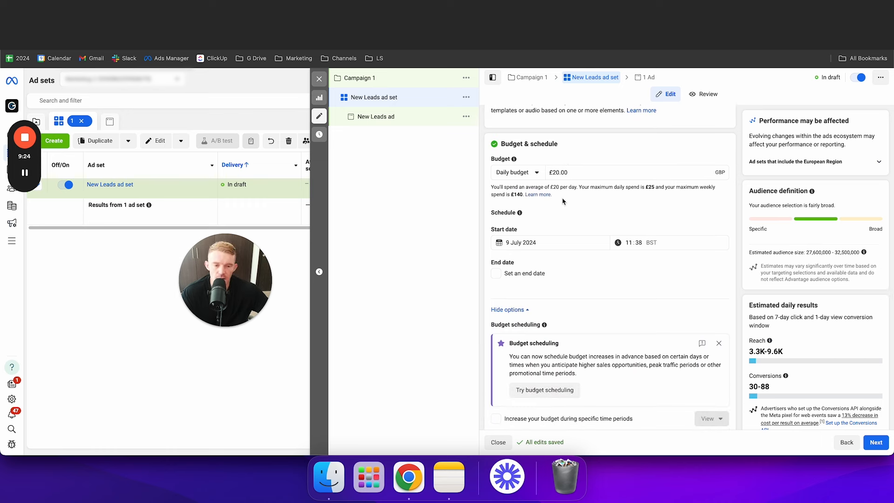
left_click(557, 172)
left_click_drag(555, 173, 568, 174)
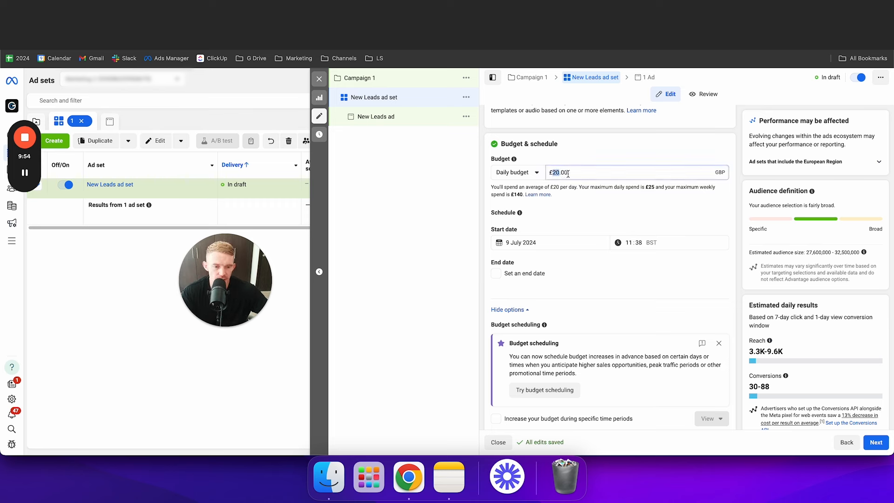
type("10")
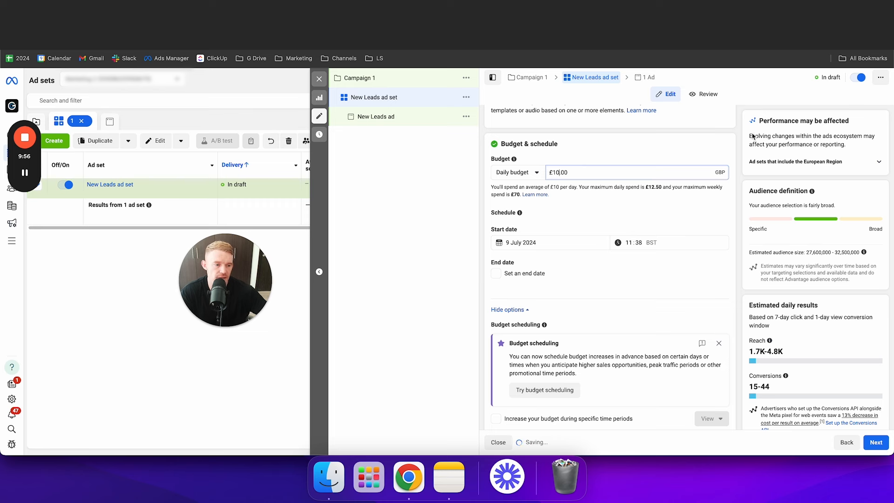
left_click(738, 150)
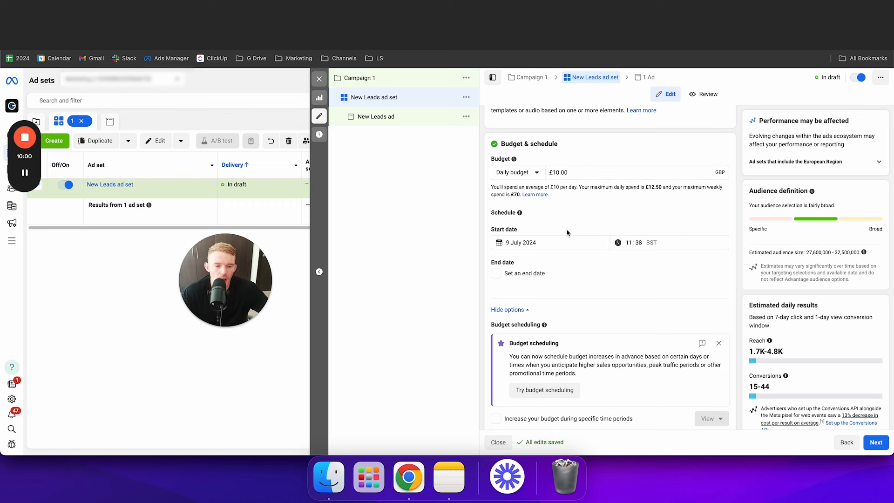
Switch the ad set from Advantage+ audience to the original audience options and confirm using the original audience.
scroll(573, 236, "down", 1)
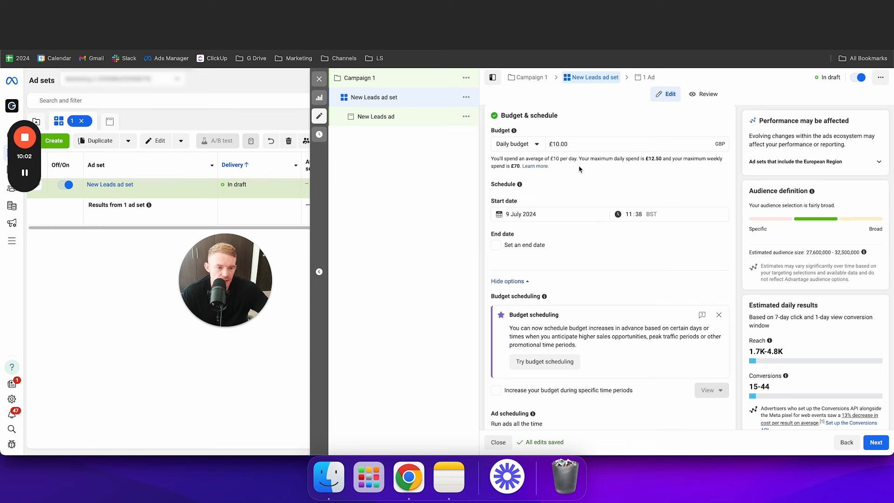
scroll(573, 200, "down", 1)
scroll(586, 221, "down", 8)
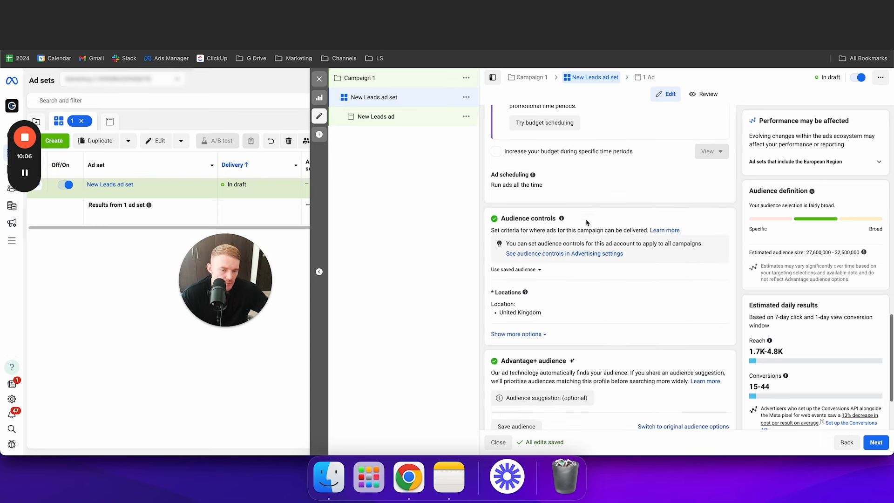
scroll(587, 222, "down", 4)
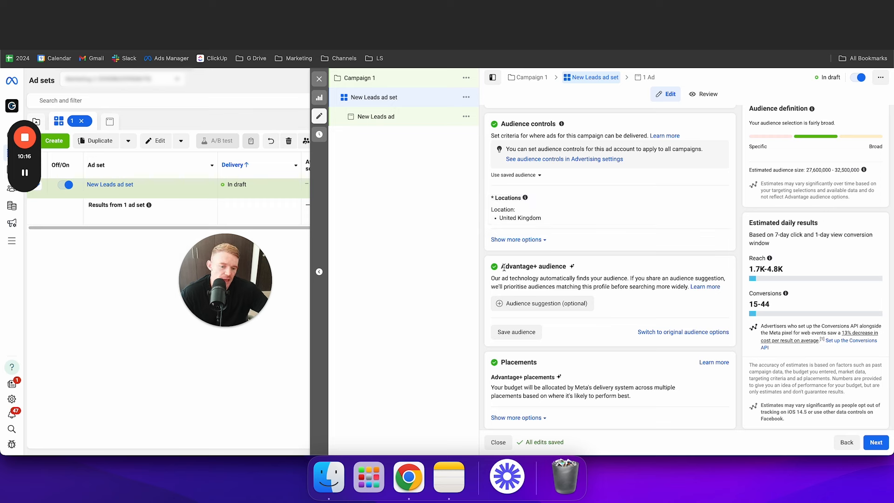
left_click_drag(504, 267, 554, 265)
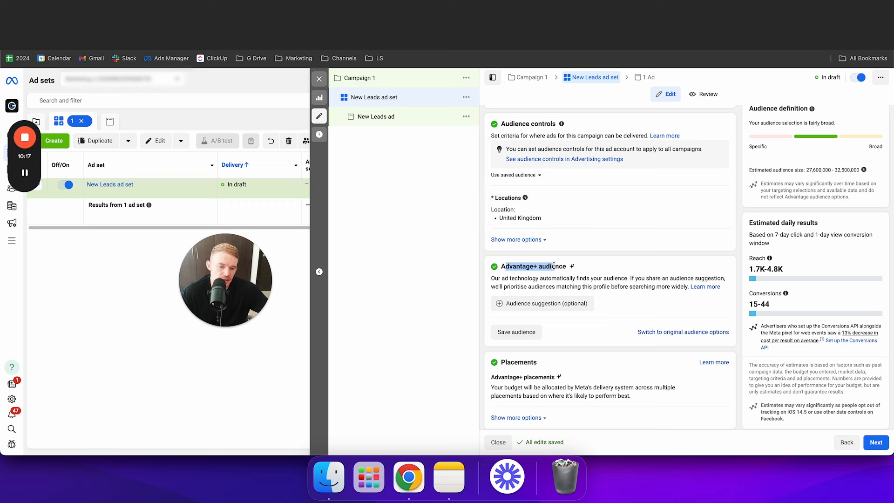
left_click(666, 334)
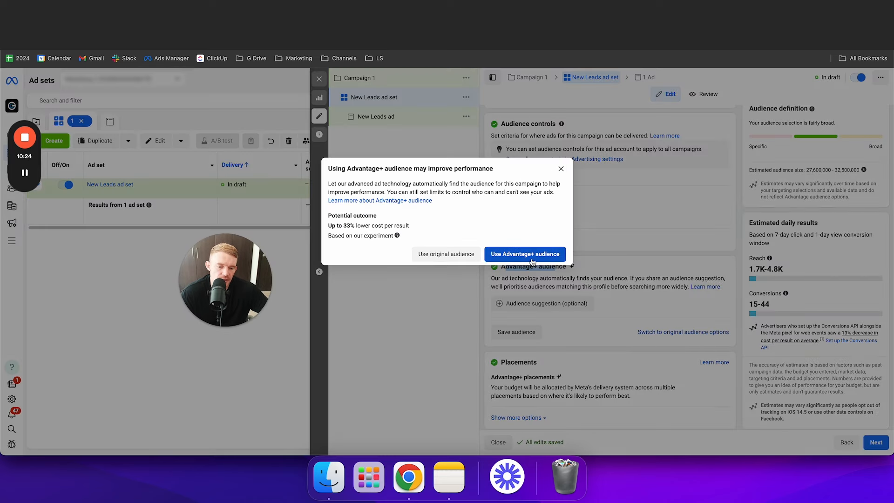
left_click(447, 254)
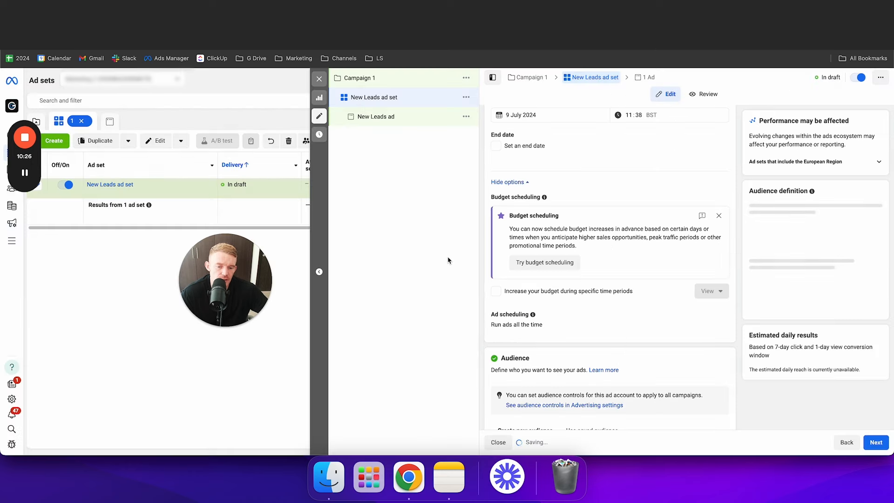
Open the new audience's location targeting for editing.
scroll(594, 286, "down", 6)
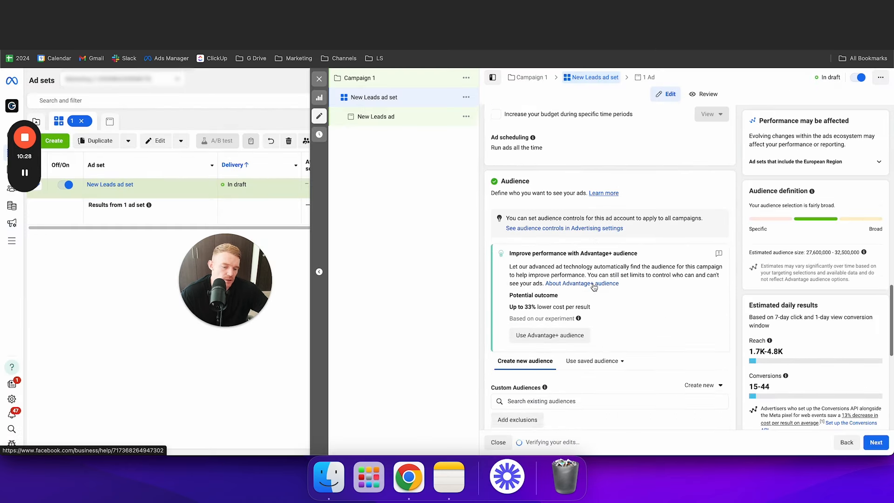
scroll(594, 287, "down", 3)
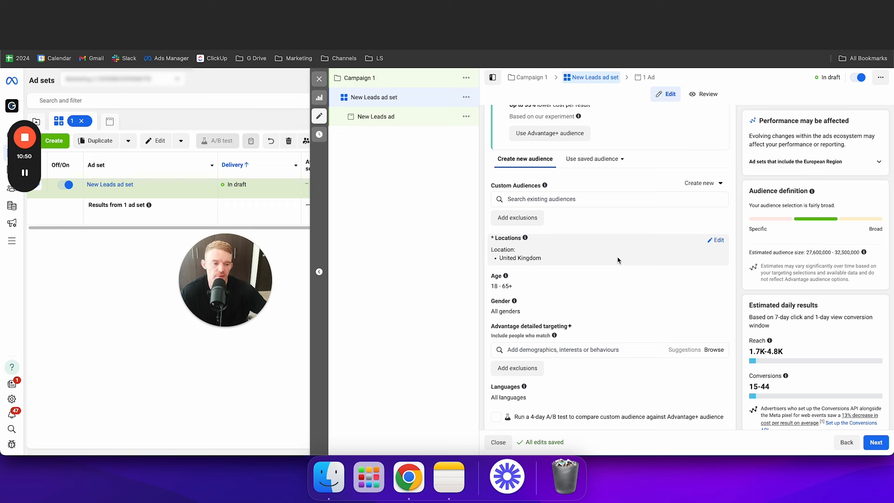
left_click(716, 241)
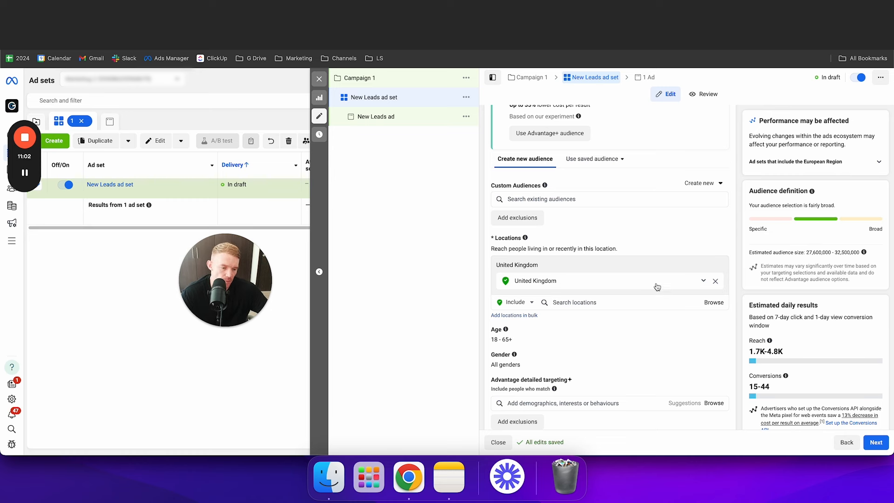
Set the audience's age range to 22–64.
scroll(610, 293, "down", 2)
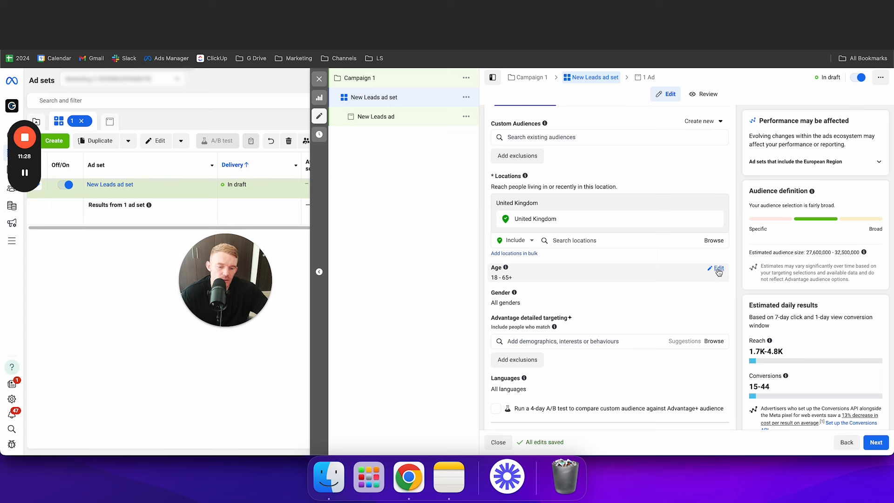
left_click(719, 269)
left_click(560, 280)
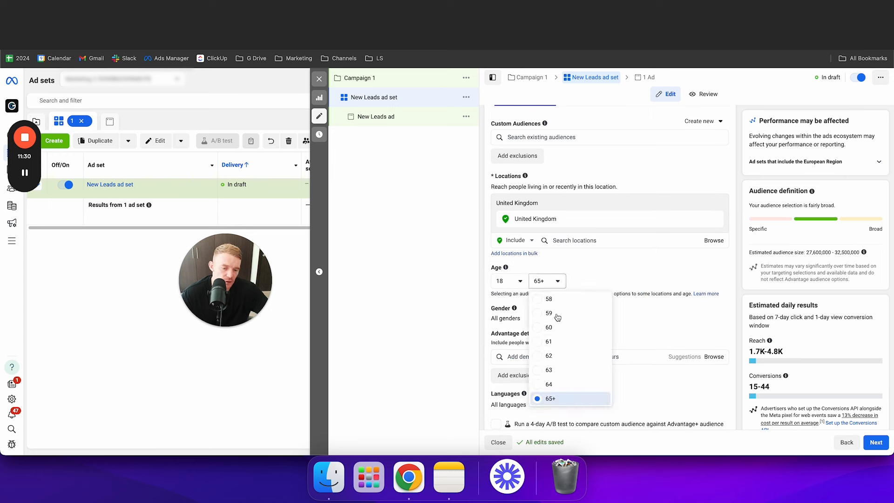
left_click(572, 389)
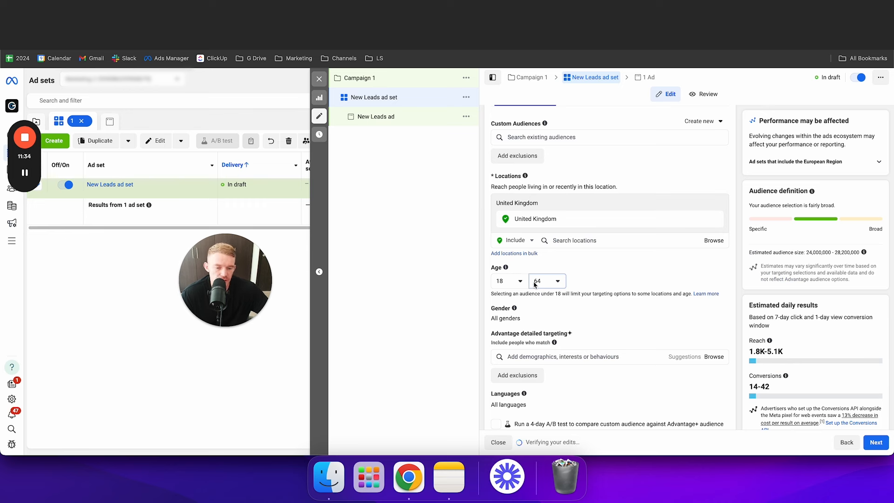
left_click(518, 282)
scroll(523, 348, "down", 2)
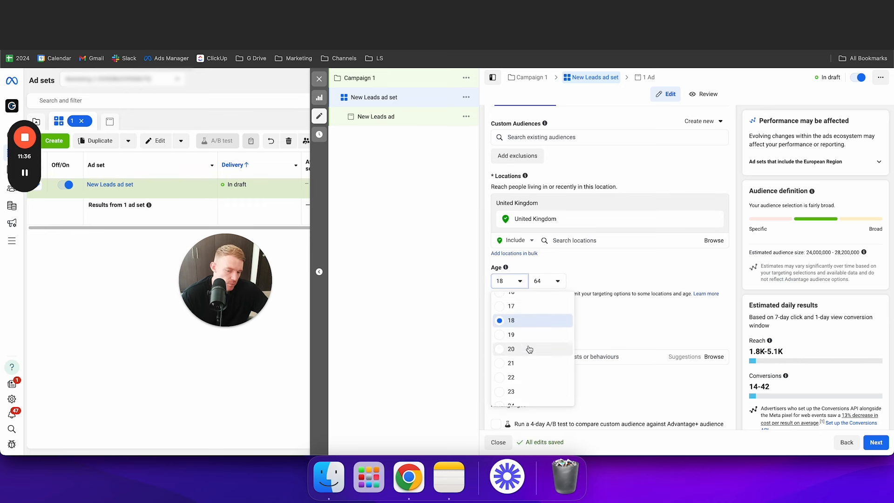
left_click(534, 378)
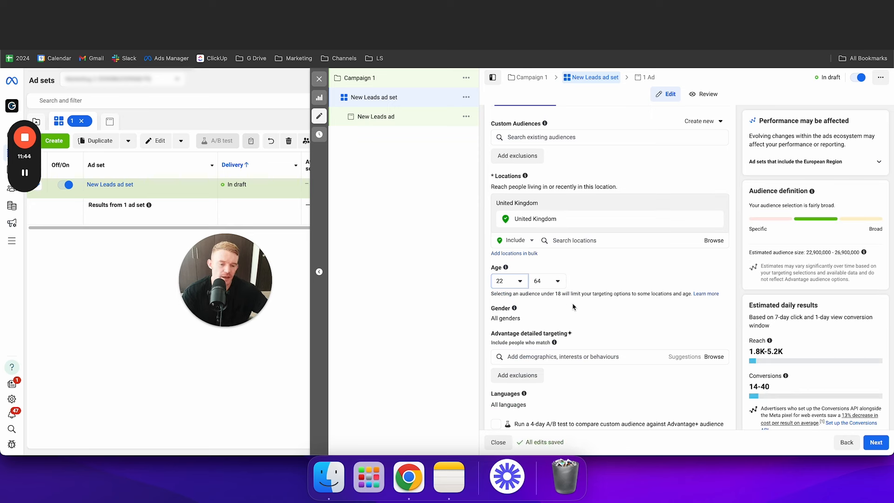
left_click(605, 274)
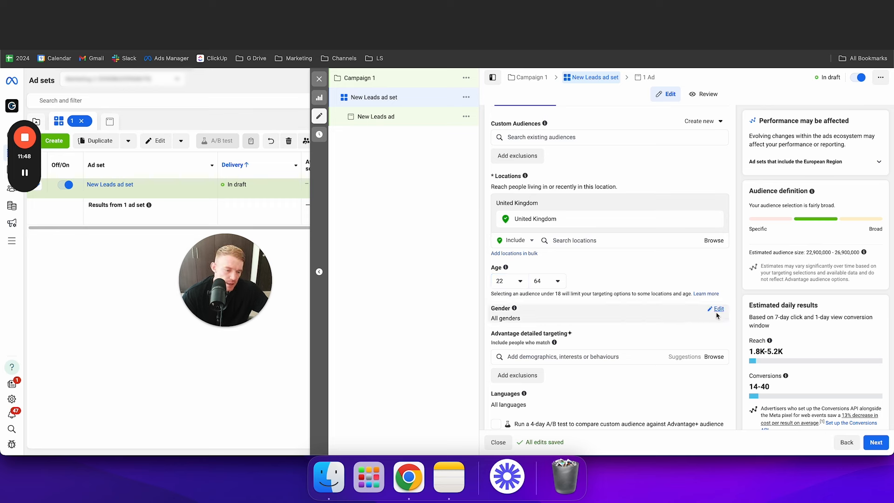
Try the single-gender options in the audience's gender targeting and set it back to All.
left_click(717, 310)
left_click(522, 319)
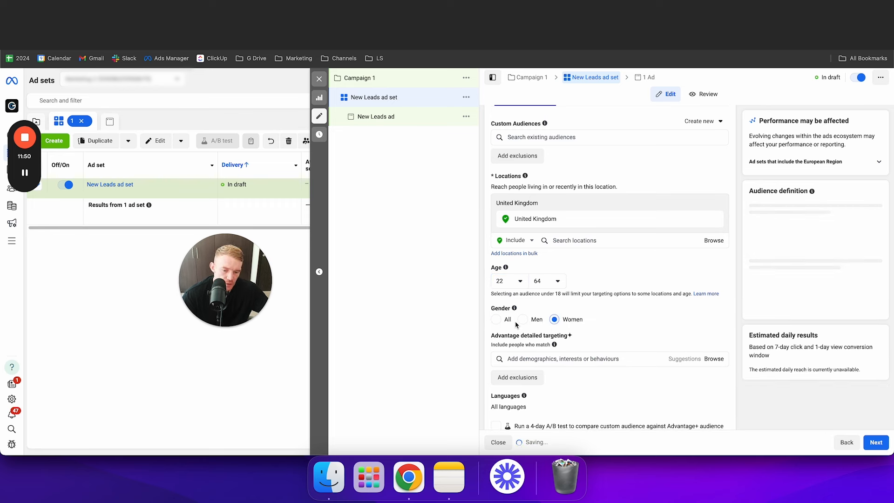
left_click(496, 319)
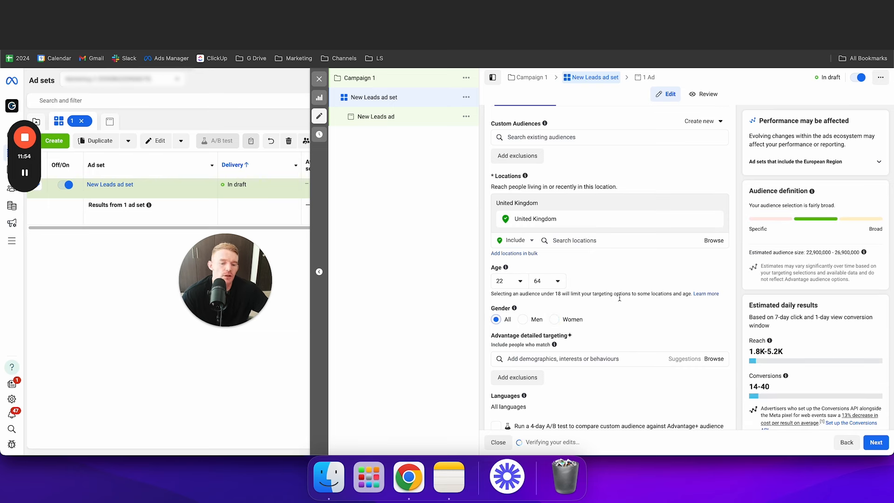
Add English (All) as the audience's language.
scroll(628, 296, "down", 2)
scroll(612, 284, "down", 2)
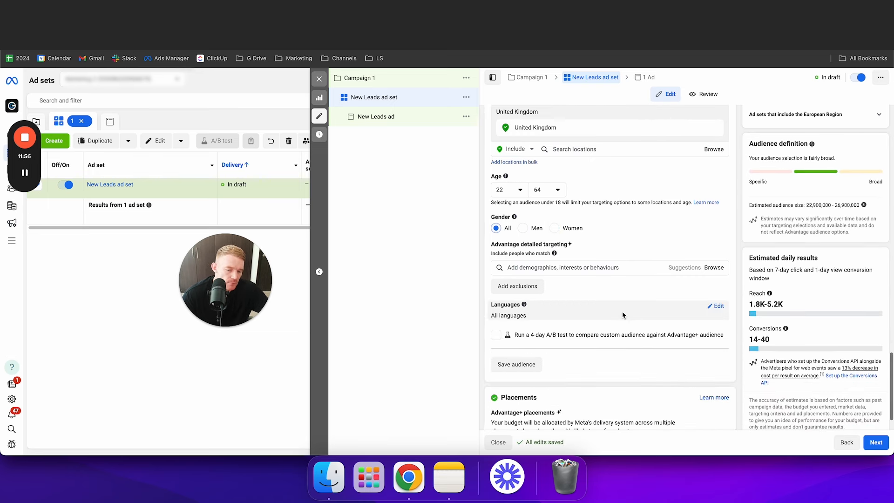
left_click(719, 311)
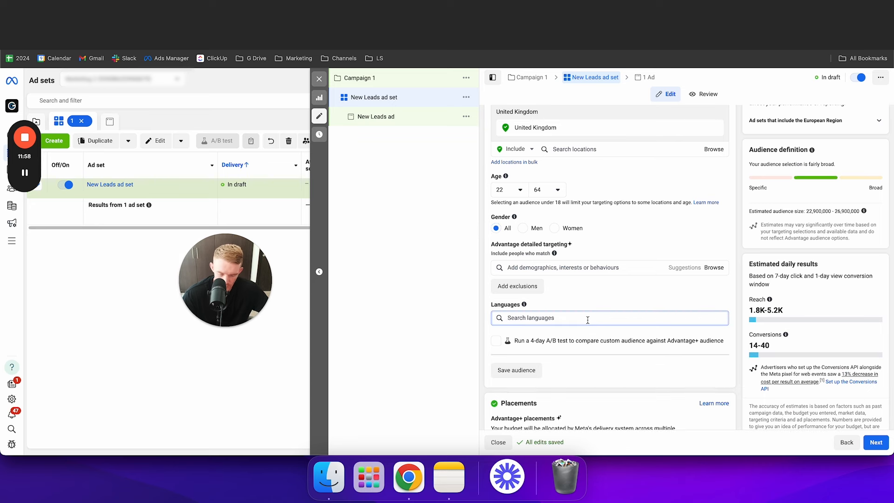
type("eng")
left_click(539, 335)
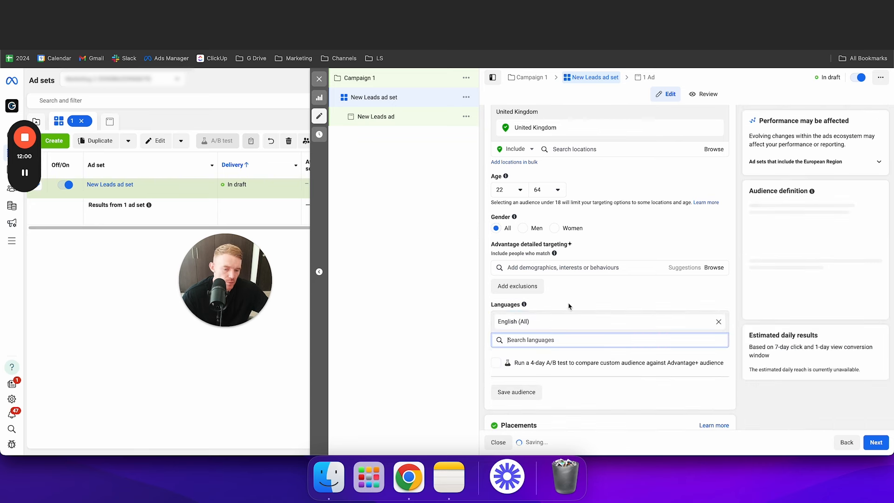
left_click(586, 300)
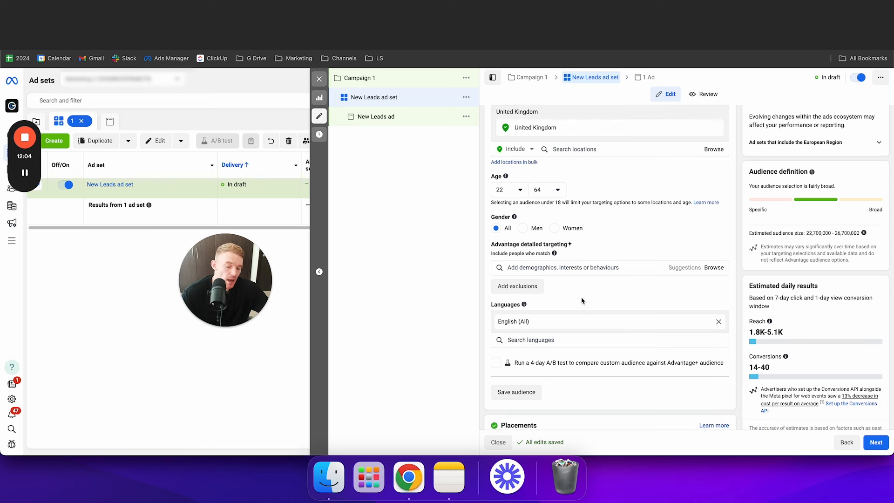
Search detailed targeting for bodybuilding and add the Bodybuilding.com interest to the audience.
scroll(581, 300, "down", 2)
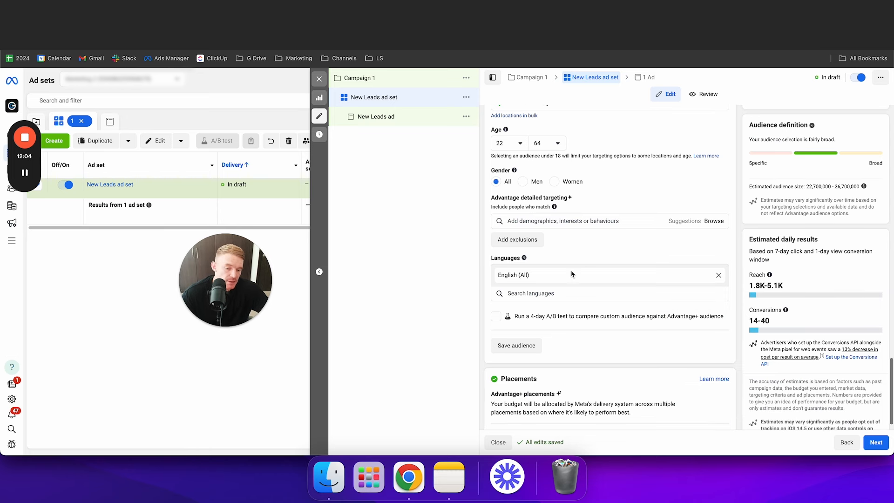
left_click(561, 222)
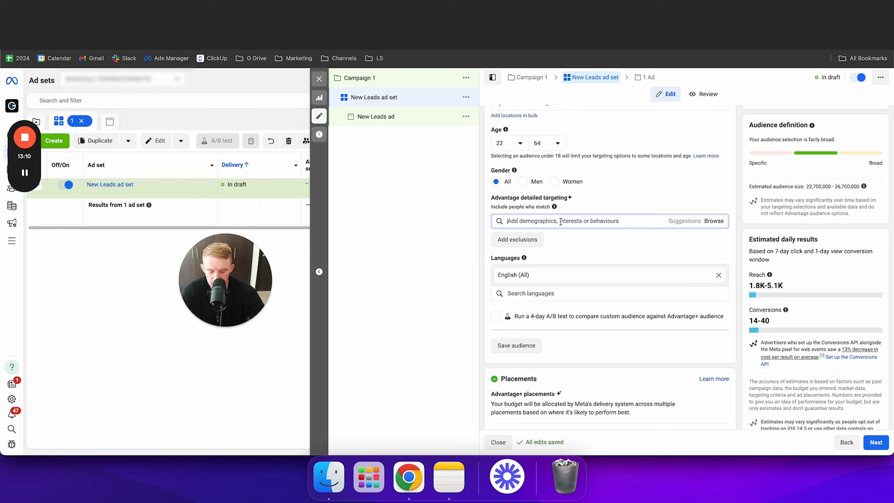
type("bodybu")
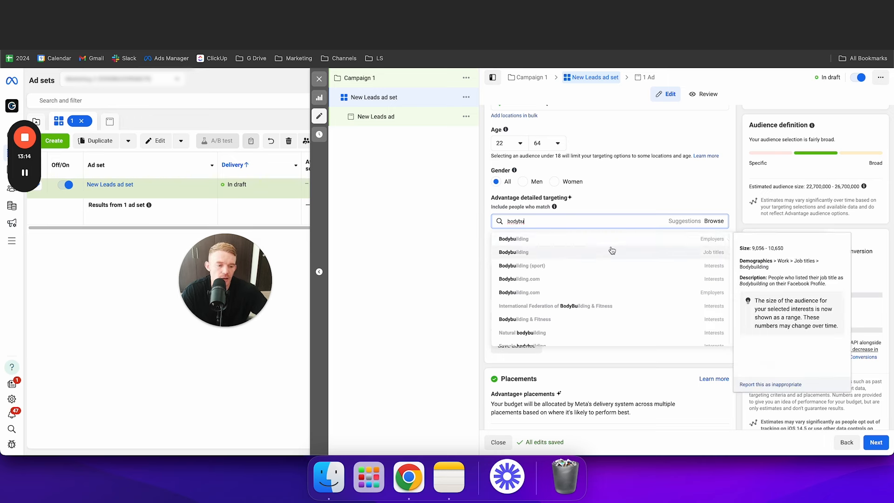
left_click(579, 283)
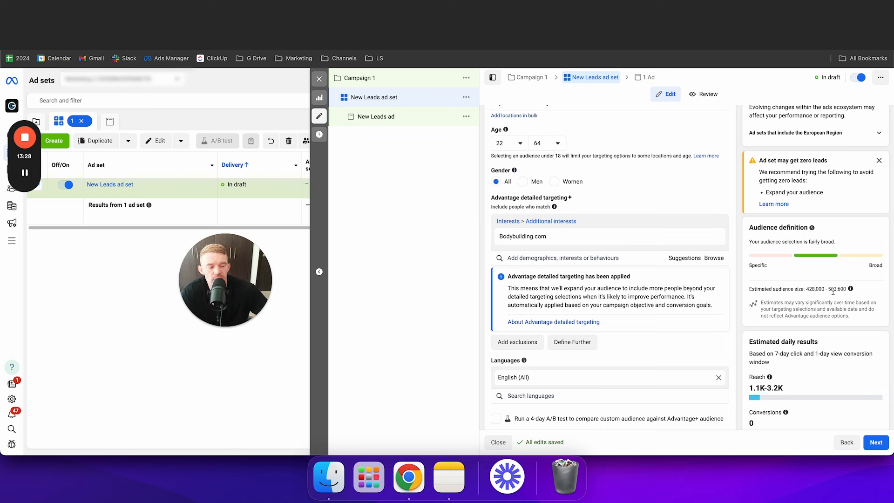
Check the estimated audience size and restrict the audience's gender to Men.
left_click_drag(830, 290, 840, 290)
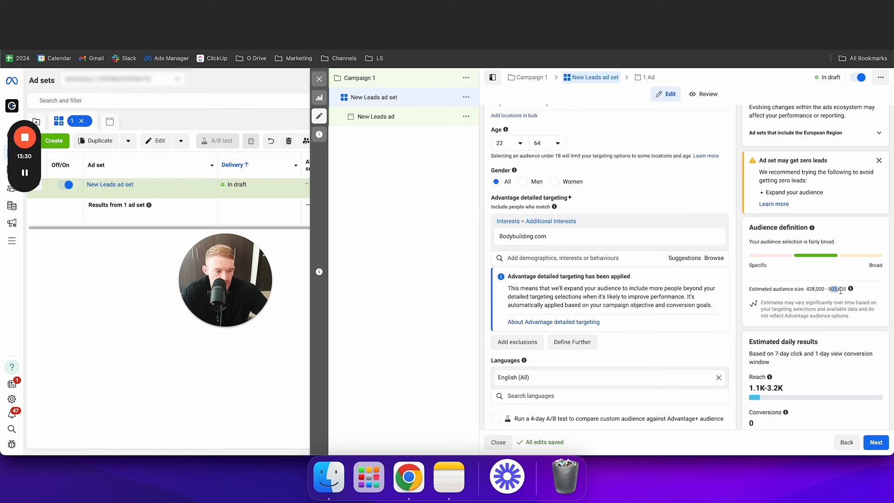
triple_click(842, 291)
double_click(820, 291)
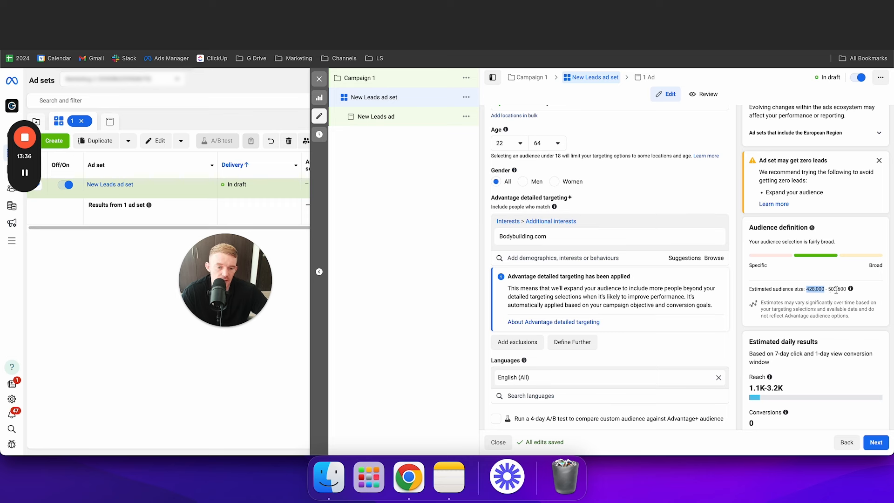
left_click(830, 291)
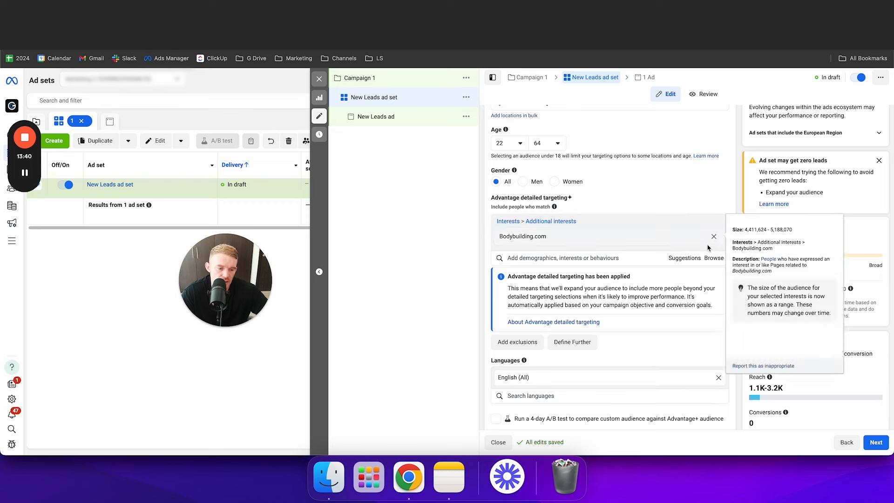
scroll(635, 220, "up", 1)
left_click(523, 192)
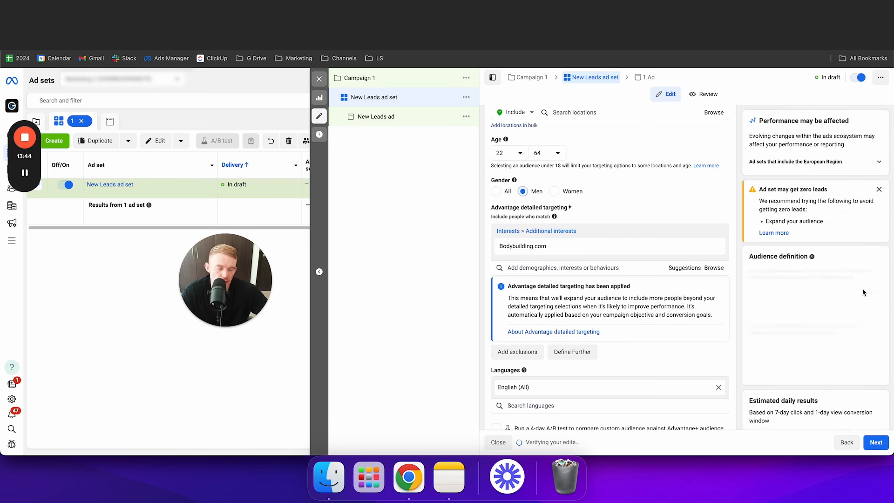
Set the audience's gender back to All and add United States to the targeted locations.
scroll(864, 292, "down", 1)
left_click(496, 191)
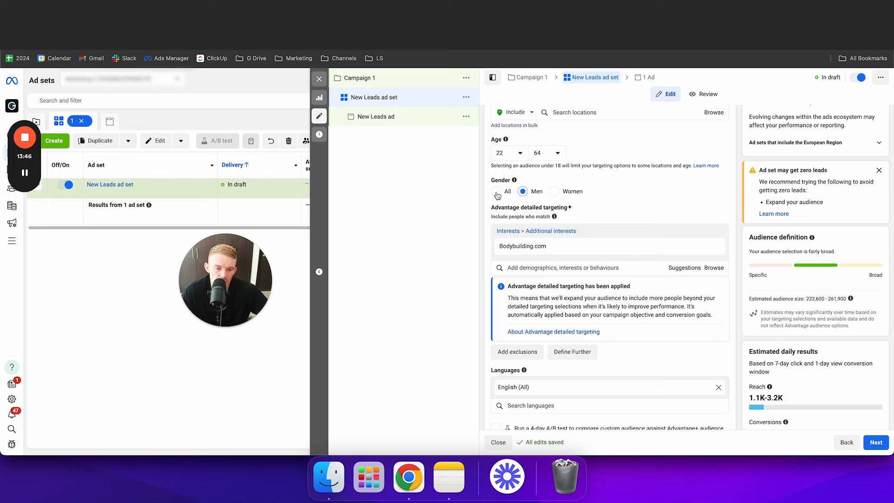
scroll(574, 186, "up", 3)
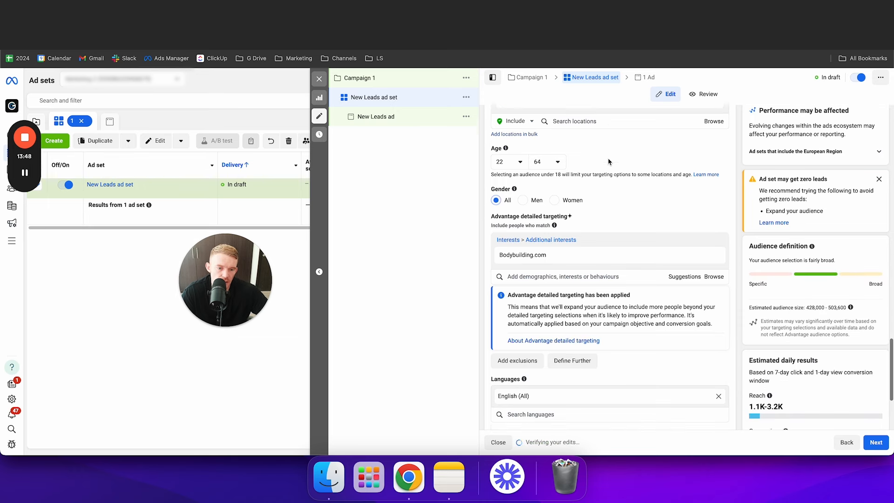
left_click(574, 159)
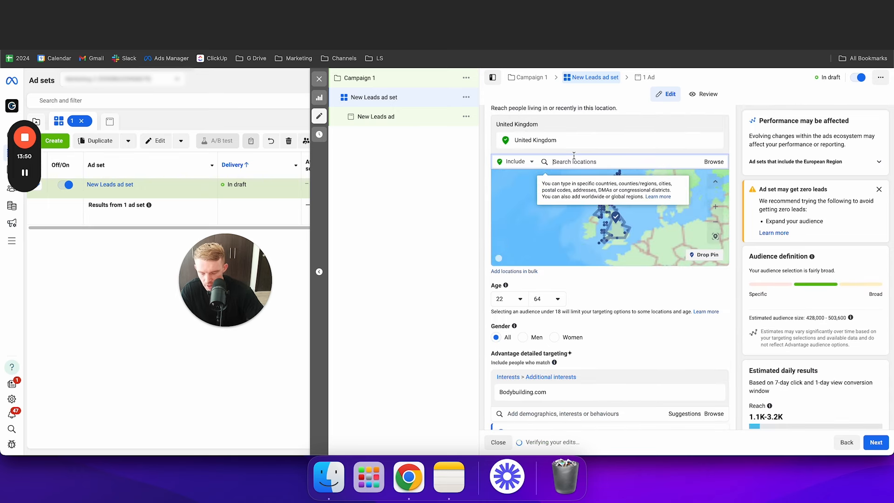
type("states")
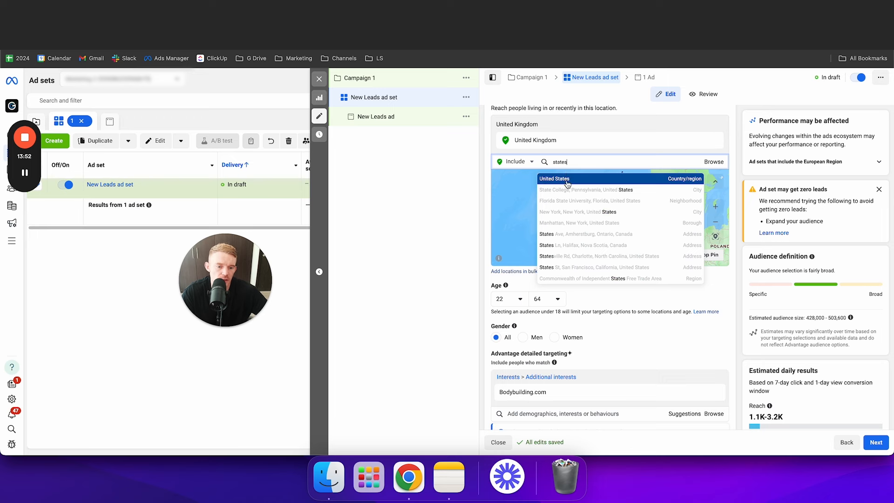
left_click(616, 183)
left_click(740, 202)
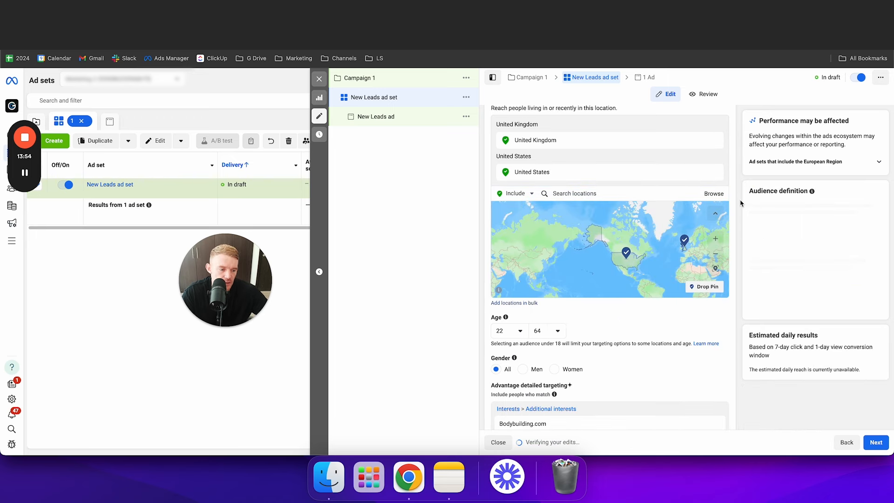
Check the estimated audience size and review the ad set's targeting settings down to the Advantage+ placements.
scroll(741, 203, "down", 1)
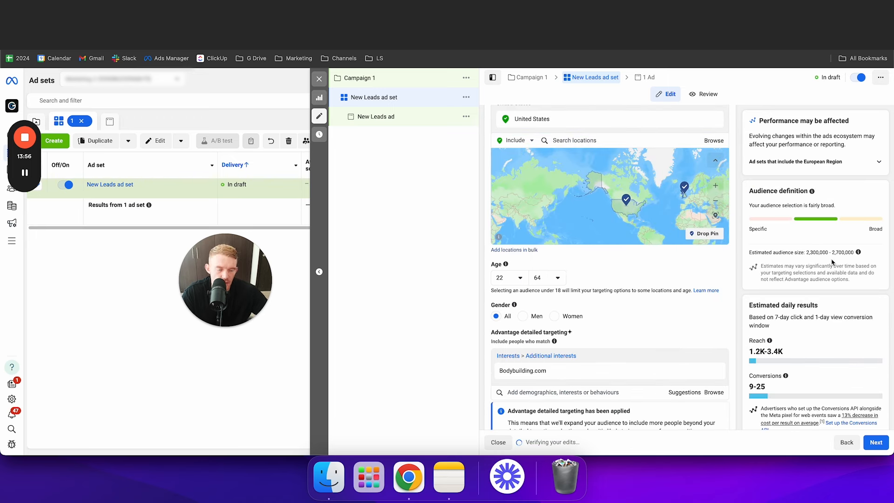
scroll(655, 158, "up", 1)
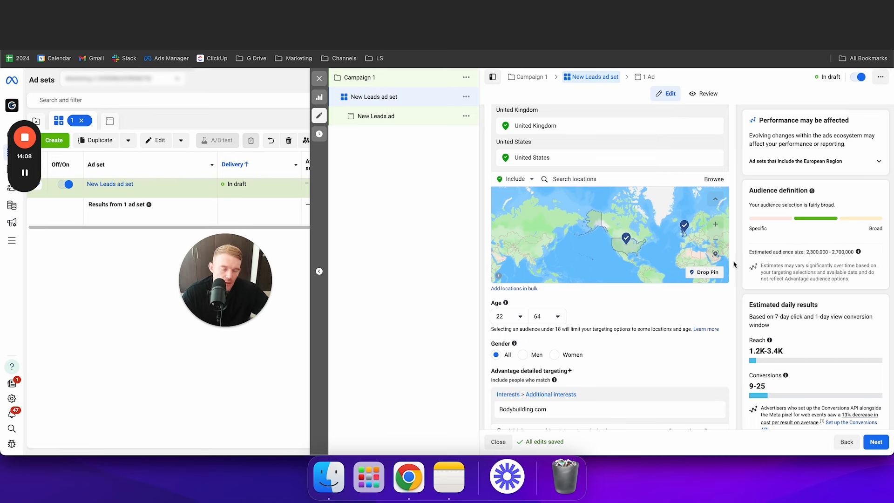
scroll(735, 265, "up", 1)
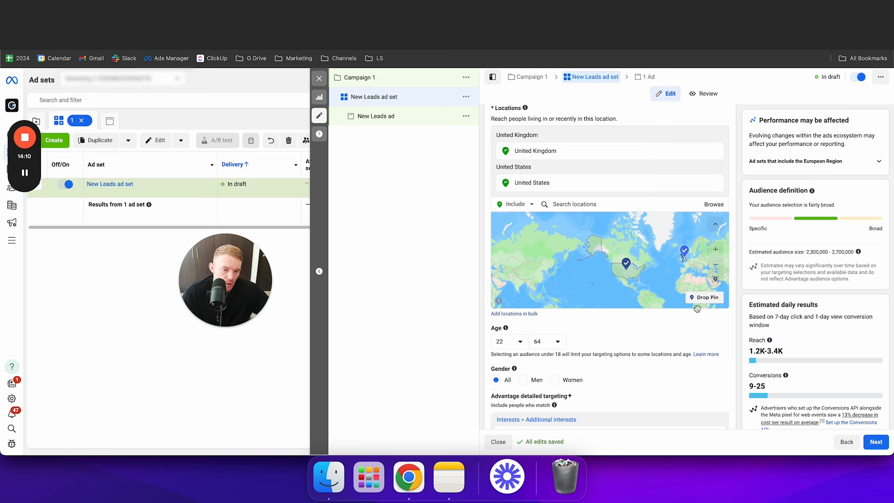
scroll(701, 338, "down", 5)
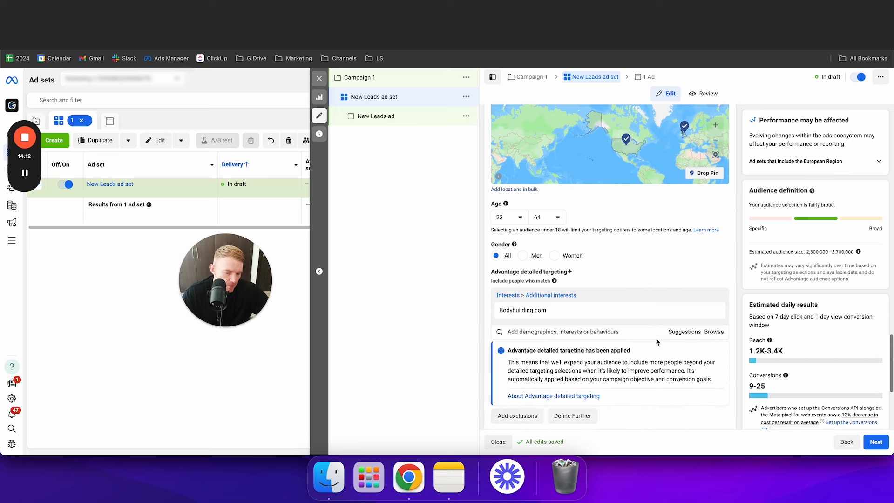
scroll(635, 306, "down", 3)
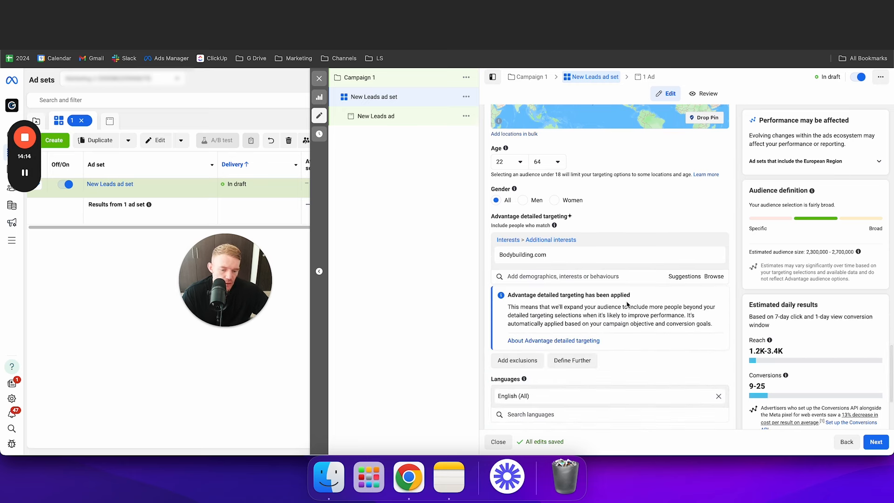
scroll(633, 298, "down", 3)
scroll(633, 297, "down", 1)
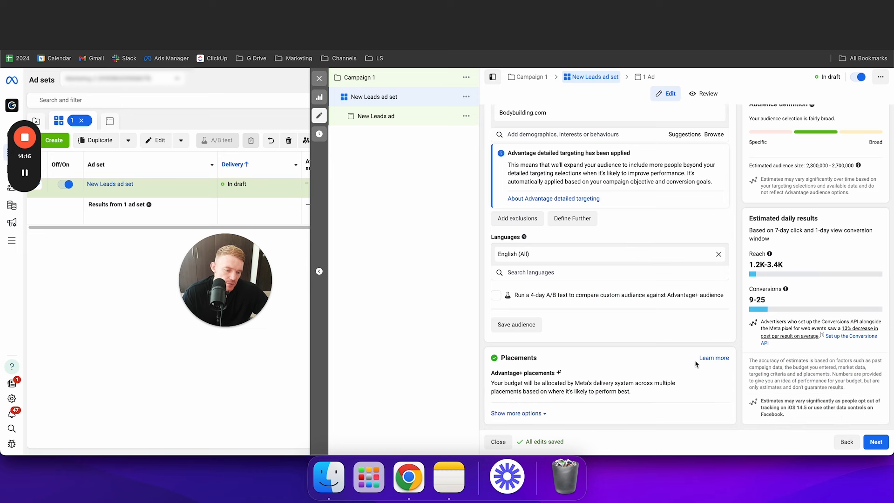
left_click_drag(494, 373, 544, 375)
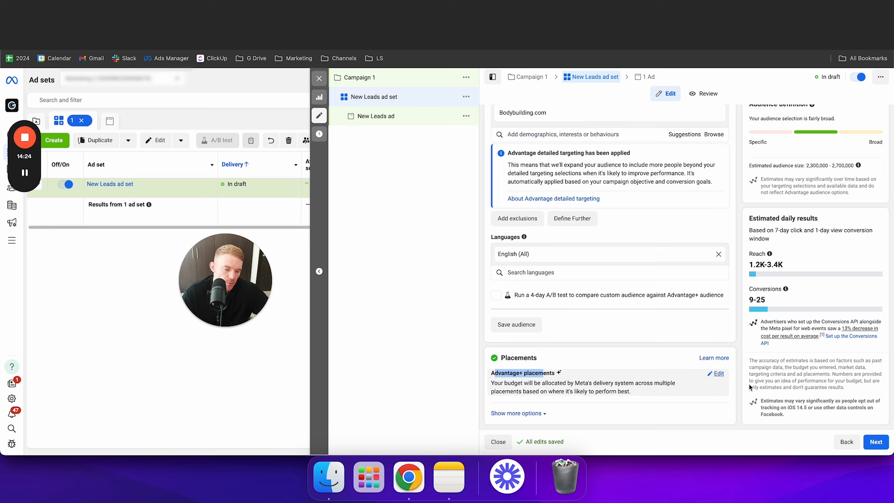
left_click(737, 343)
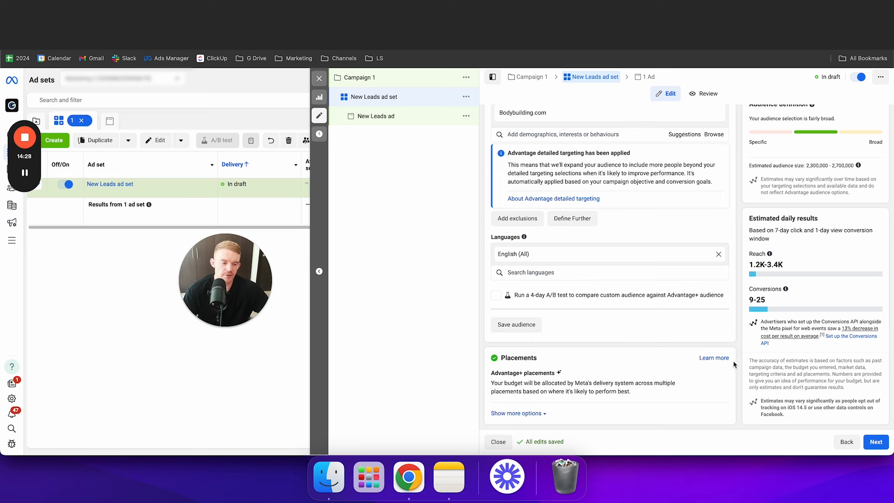
Try manual placements, look through the platform and placement options, and set placements back to Advantage+ placements.
left_click(712, 375)
scroll(686, 353, "down", 1)
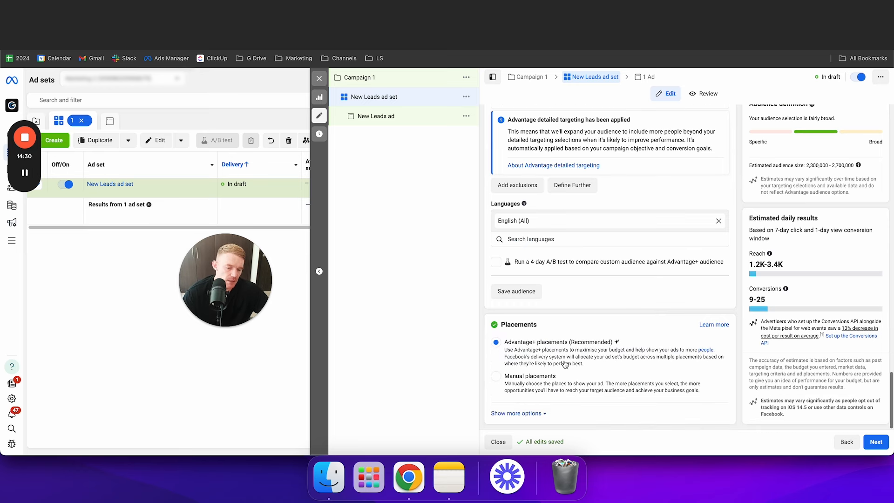
left_click(502, 377)
scroll(558, 371, "down", 4)
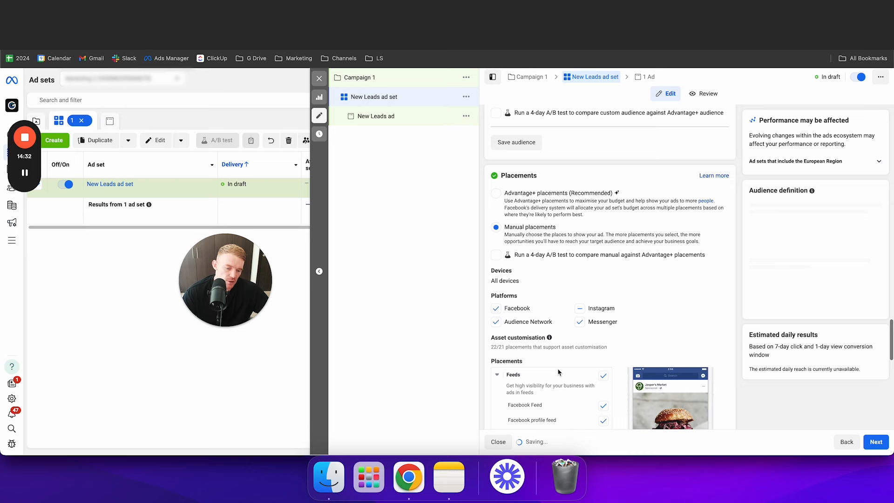
scroll(559, 372, "down", 4)
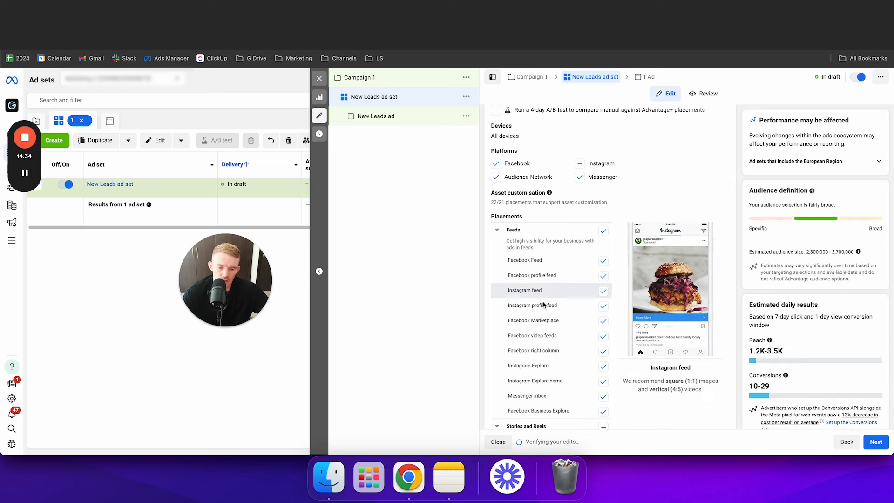
scroll(564, 307, "down", 2)
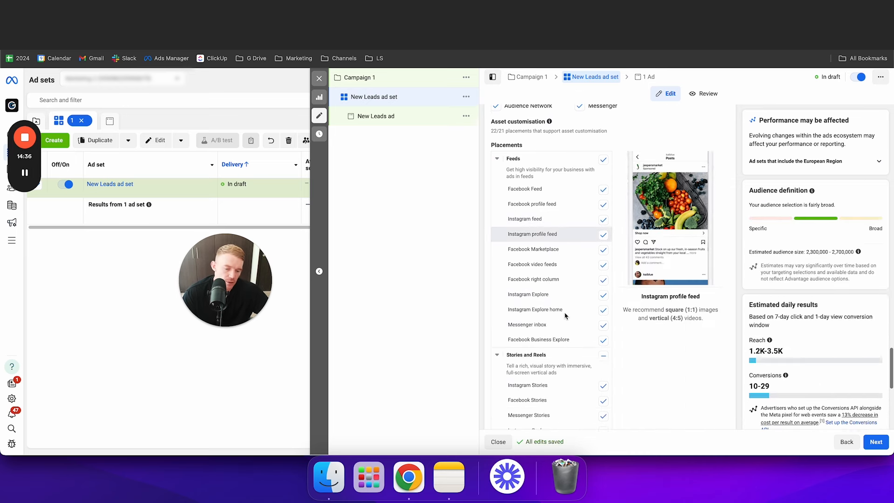
scroll(566, 316, "down", 2)
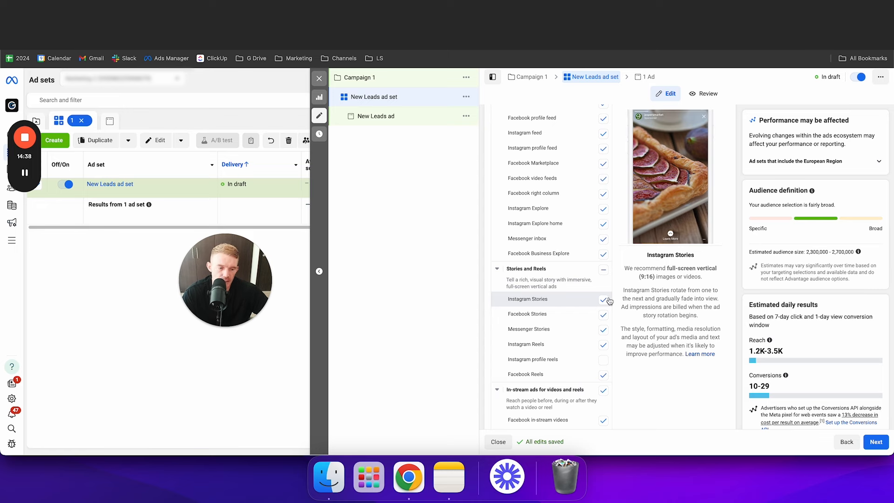
scroll(609, 300, "up", 6)
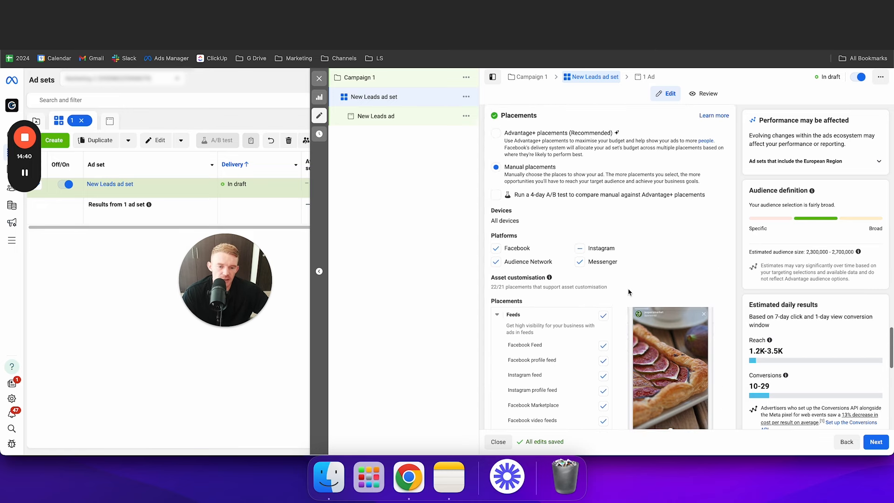
scroll(628, 289, "up", 1)
left_click(500, 166)
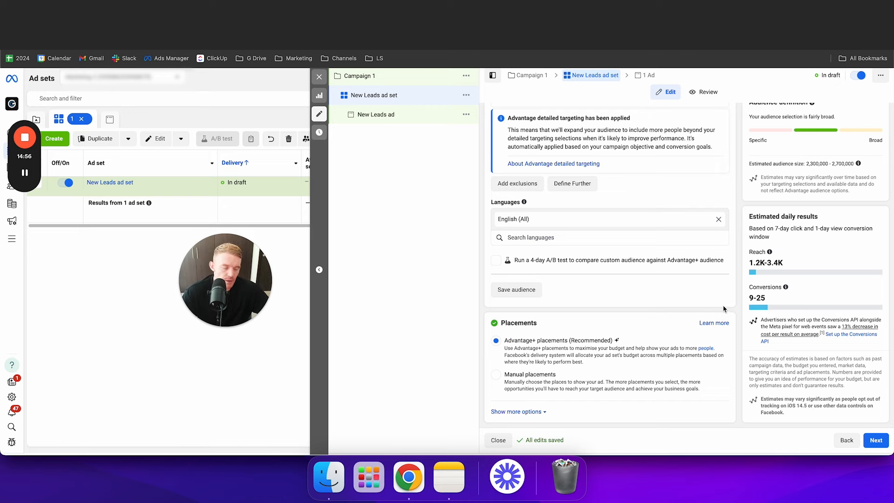
scroll(725, 309, "down", 1)
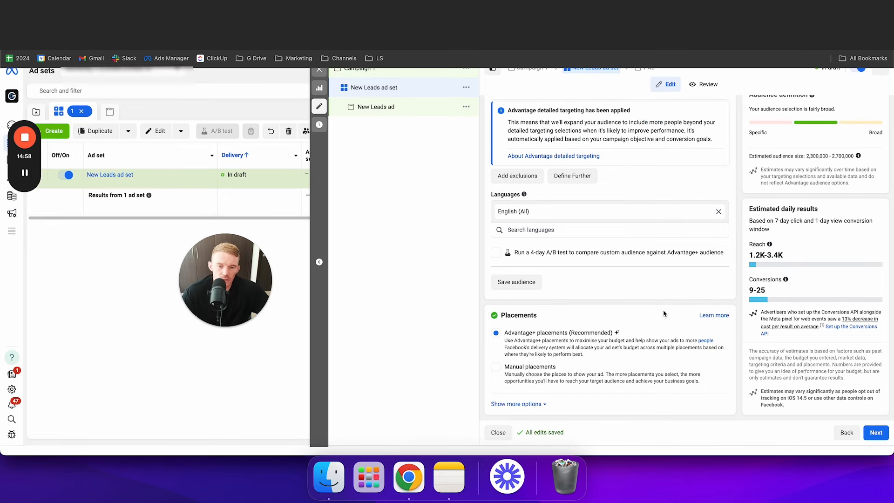
Rename the ad set as Bodybuilding.com after its targeted interest.
scroll(664, 314, "up", 2)
scroll(665, 313, "up", 6)
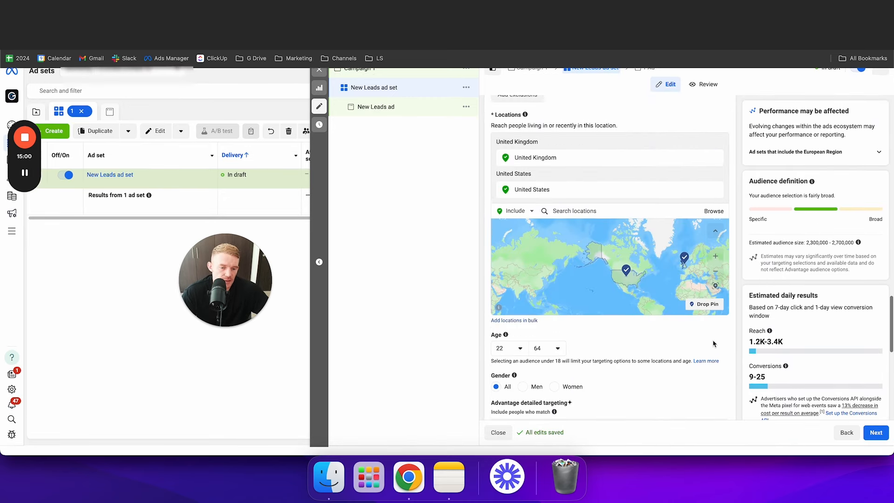
scroll(735, 340, "down", 3)
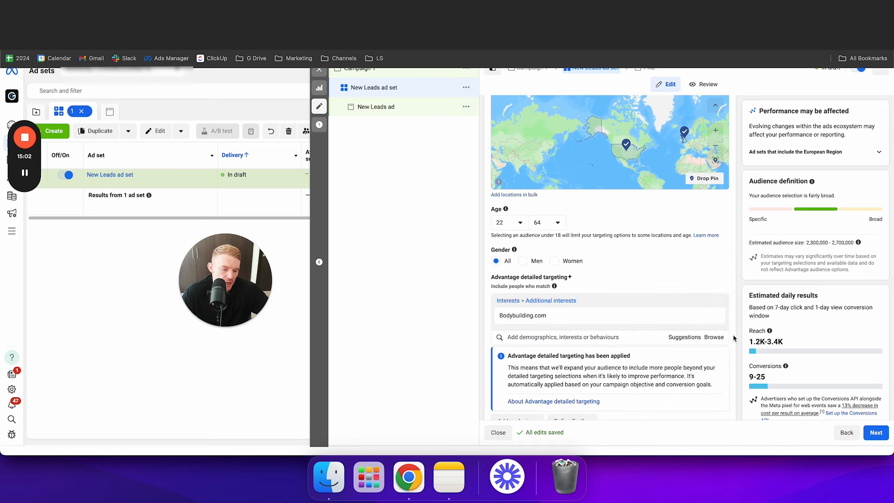
scroll(735, 337, "up", 4)
scroll(734, 337, "down", 4)
mouse_move(550, 298)
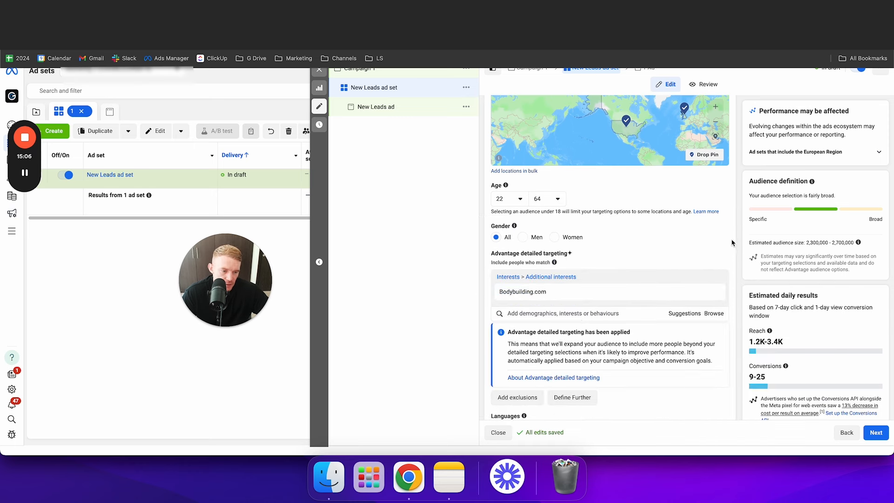
scroll(731, 261, "up", 6)
scroll(732, 278, "up", 10)
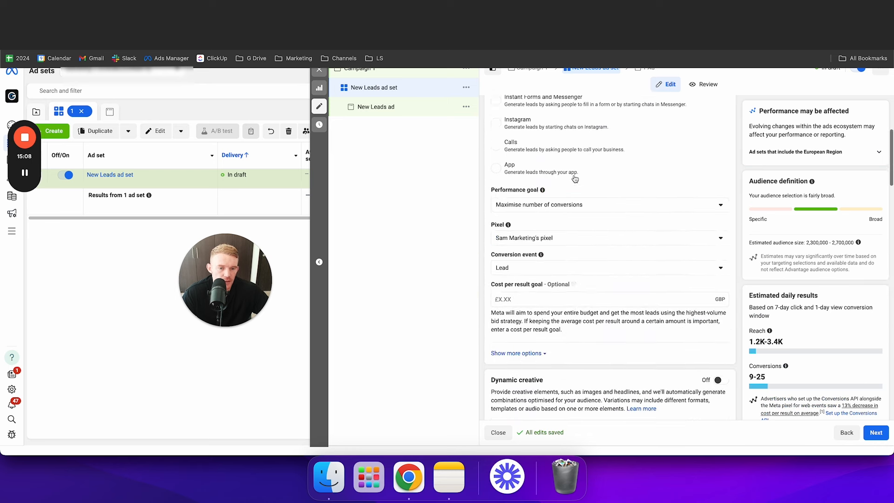
triple_click(550, 131)
type("Bodybuilding.com")
left_click(740, 162)
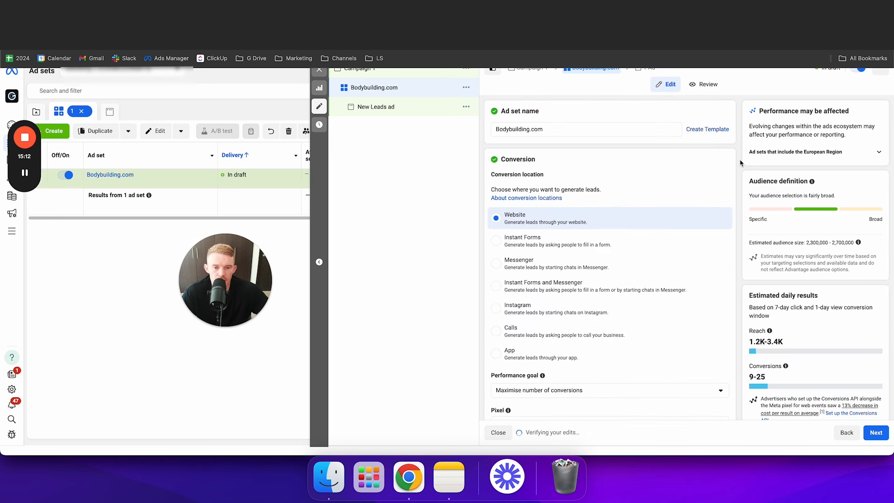
Examine the ad set's name and the matching interest in its detailed targeting.
scroll(740, 171, "up", 1)
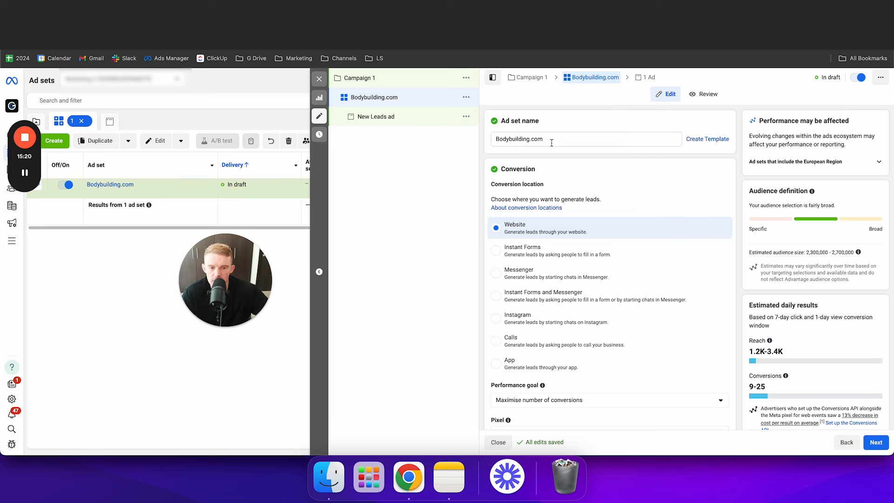
scroll(741, 196, "down", 4)
scroll(740, 196, "down", 10)
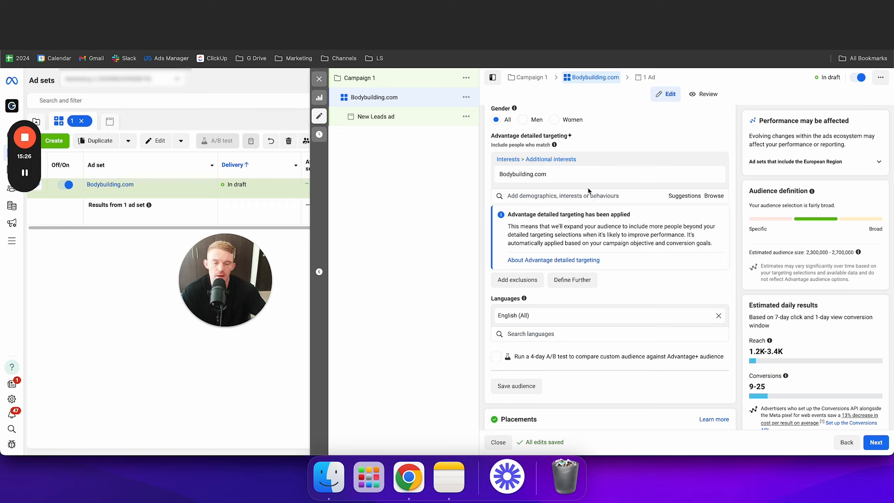
mouse_move(559, 179)
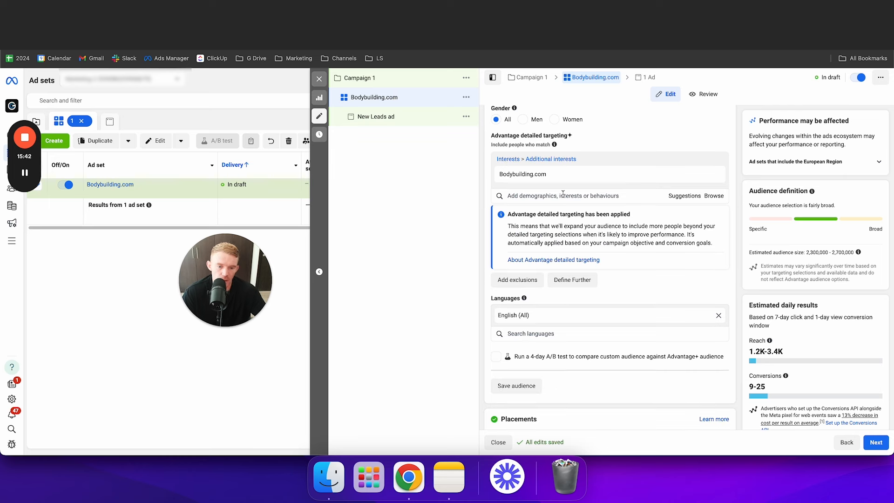
double_click(525, 175)
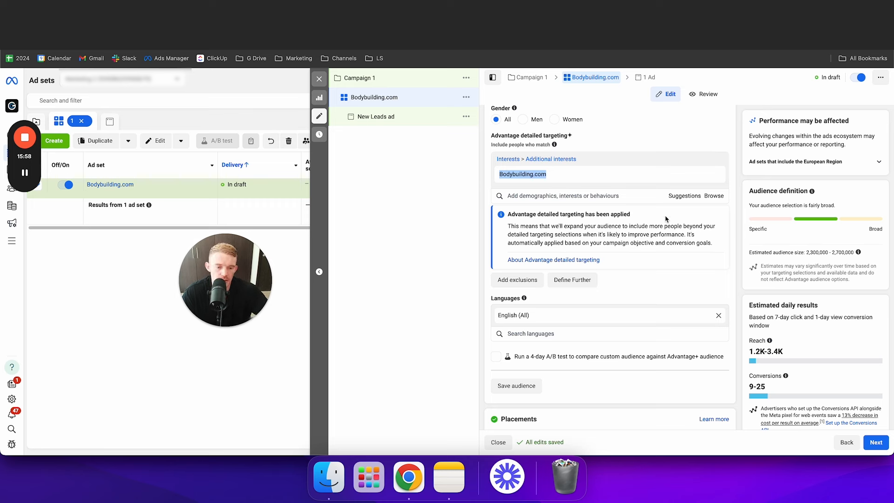
left_click(740, 229)
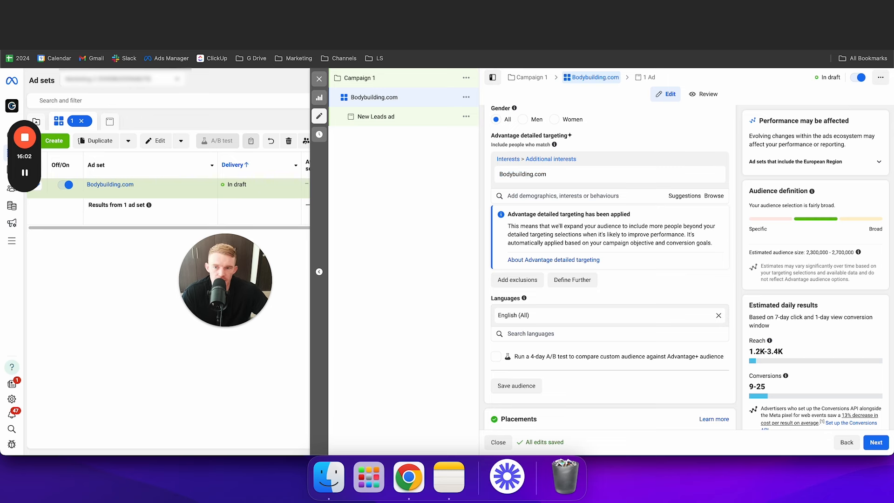
Switch to the FigJam structure diagram and circle the AD box beside the C label with the pen.
left_click(309, 20)
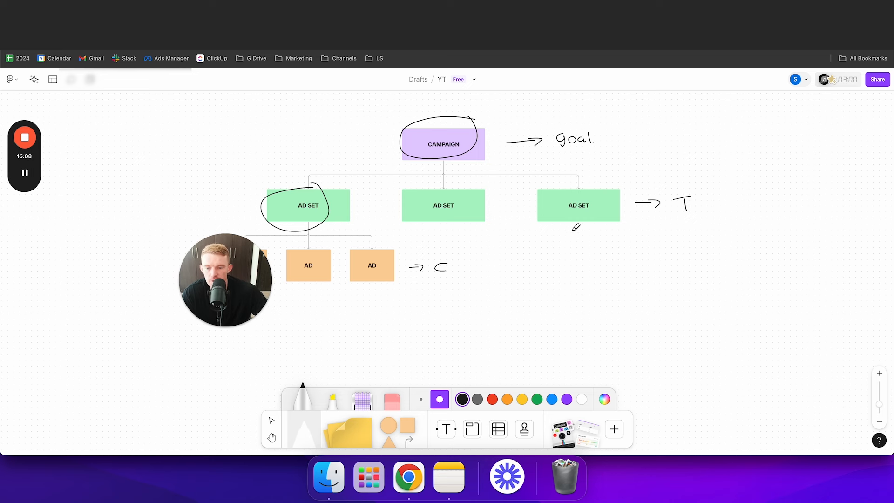
mouse_move(395, 243)
left_mouse_down()
mouse_move(398, 274)
mouse_move(394, 236)
left_mouse_up()
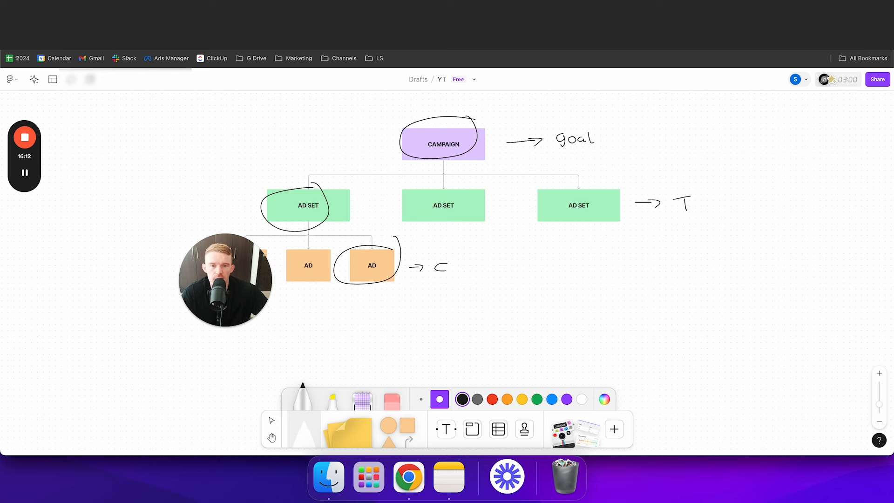
Switch back to Meta Ads Manager, continue to the New Leads ad and view its identity settings.
left_click(298, 23)
left_click(876, 443)
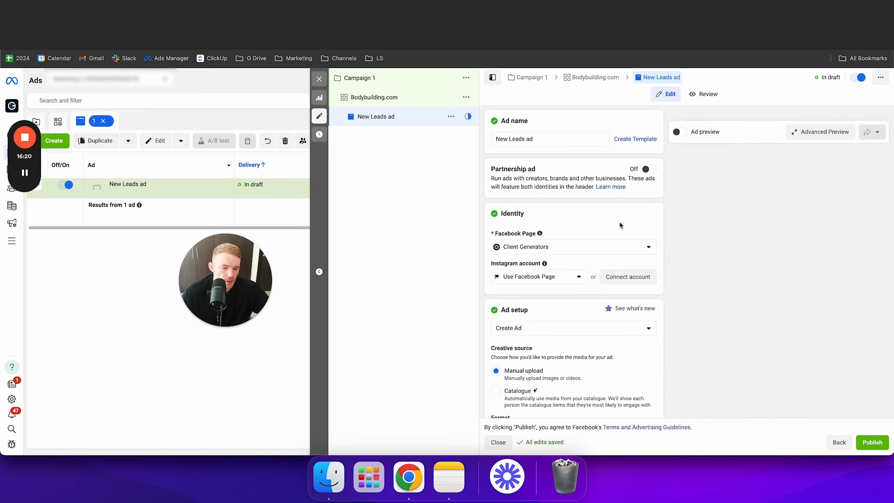
scroll(624, 225, "down", 1)
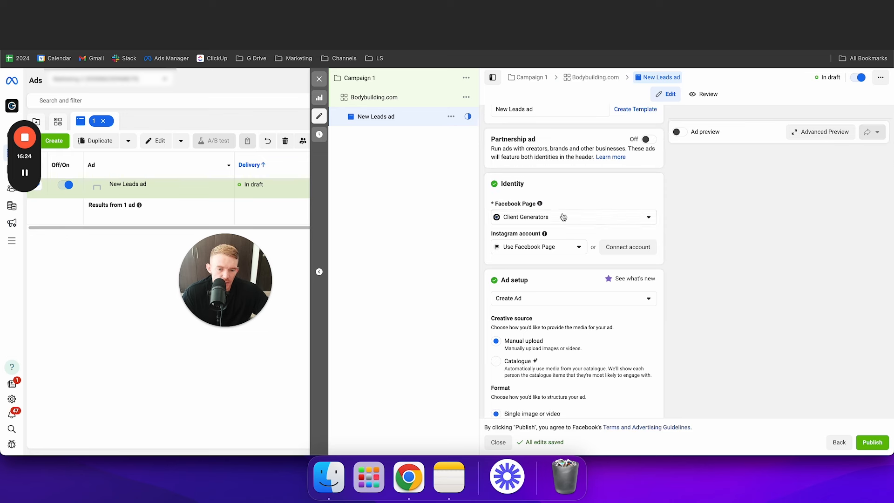
Turn off multi-advertiser ads in the New Leads ad's setup.
scroll(596, 247, "down", 2)
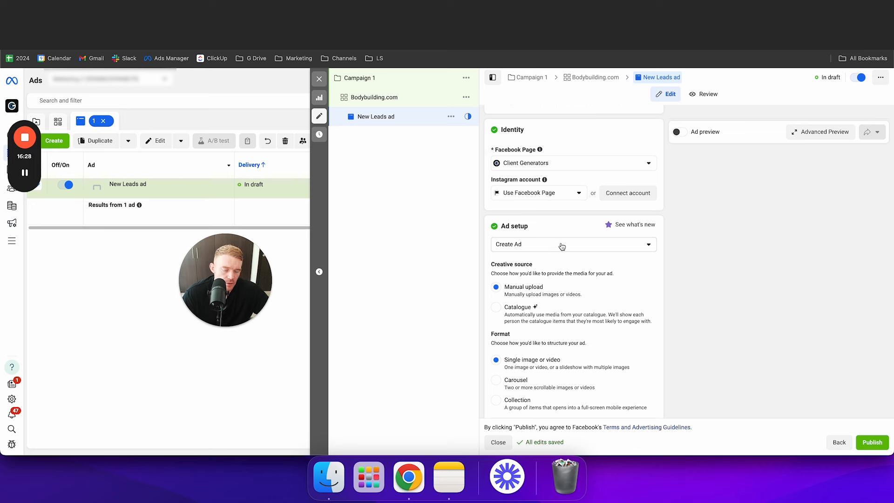
scroll(525, 272, "down", 3)
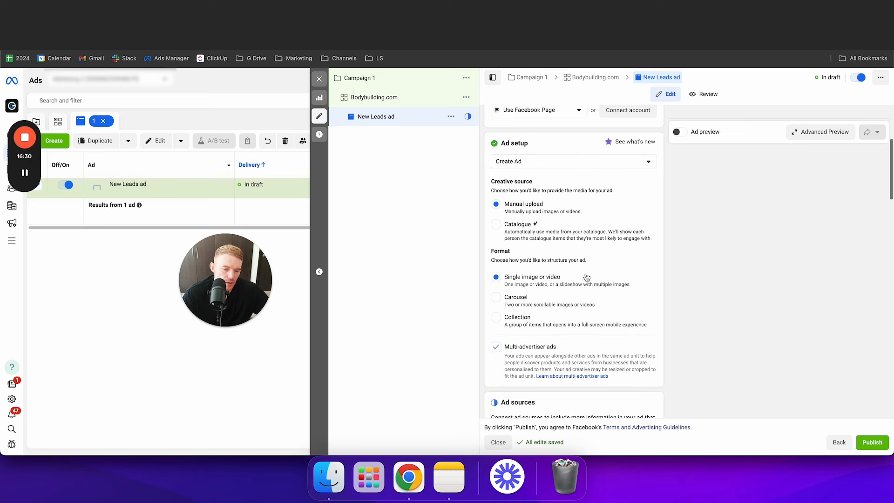
scroll(571, 263, "down", 2)
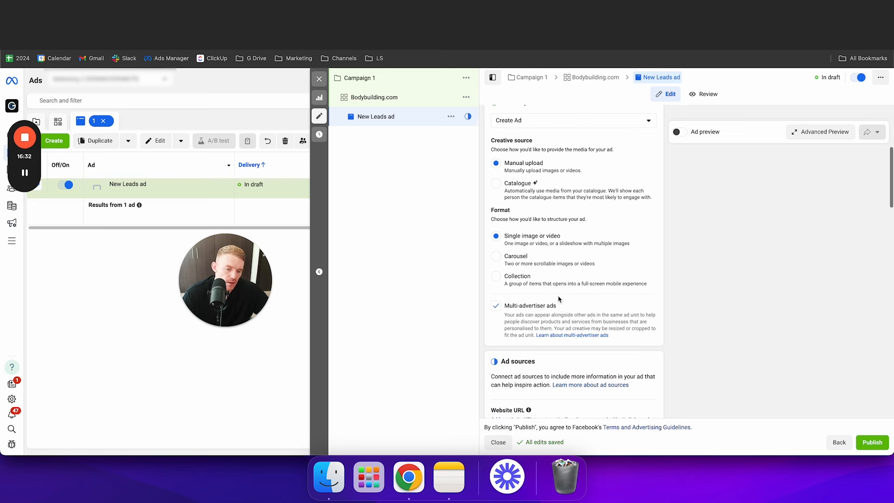
left_click(497, 307)
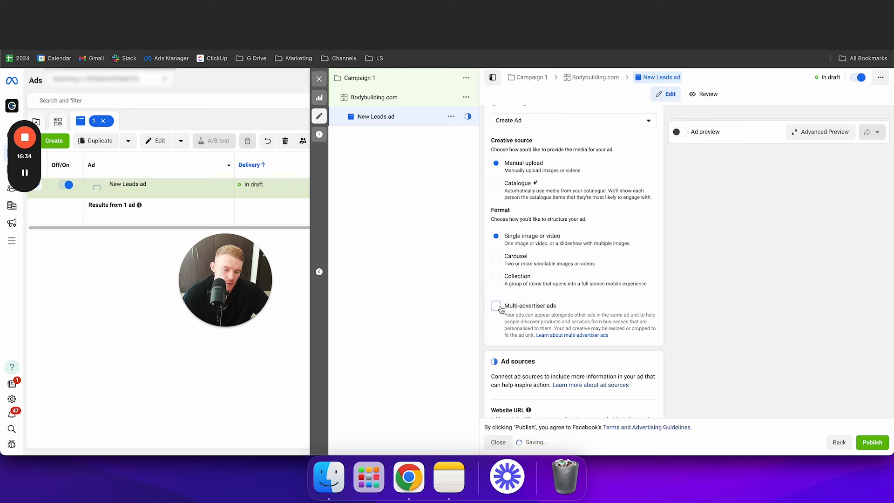
Examine the ad sources and ad creative sections, including the explanation of the website URL.
scroll(577, 310, "down", 5)
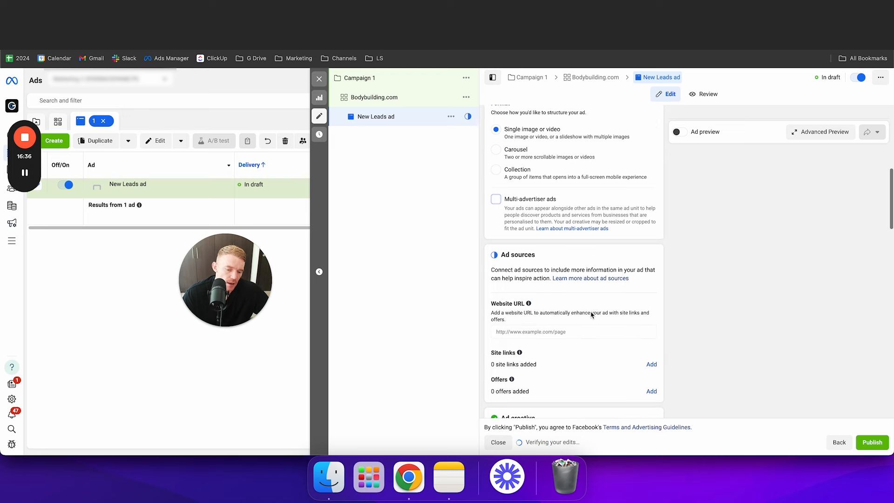
scroll(580, 305, "up", 3)
scroll(579, 302, "down", 12)
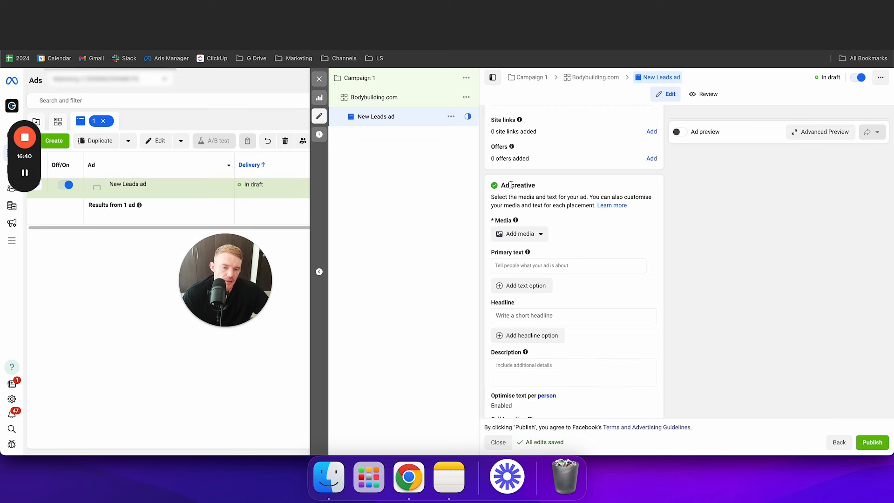
scroll(563, 228, "up", 3)
scroll(563, 219, "up", 2)
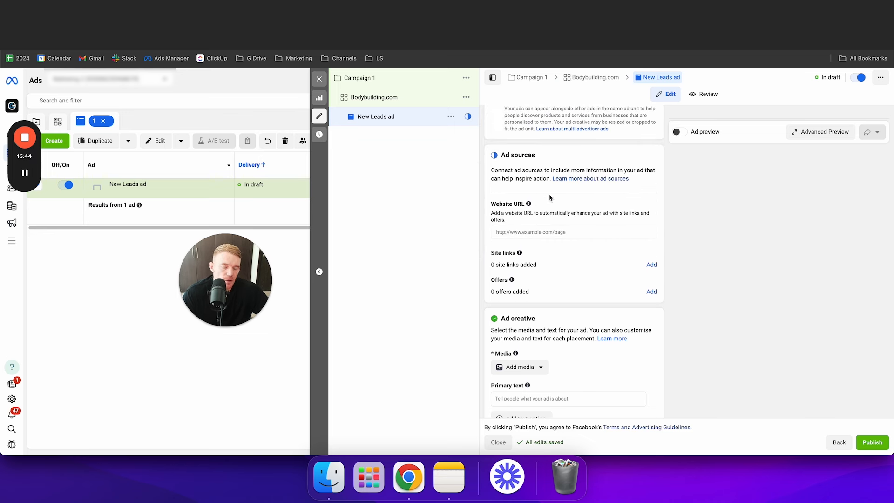
left_click_drag(495, 204, 526, 205)
left_click(554, 224)
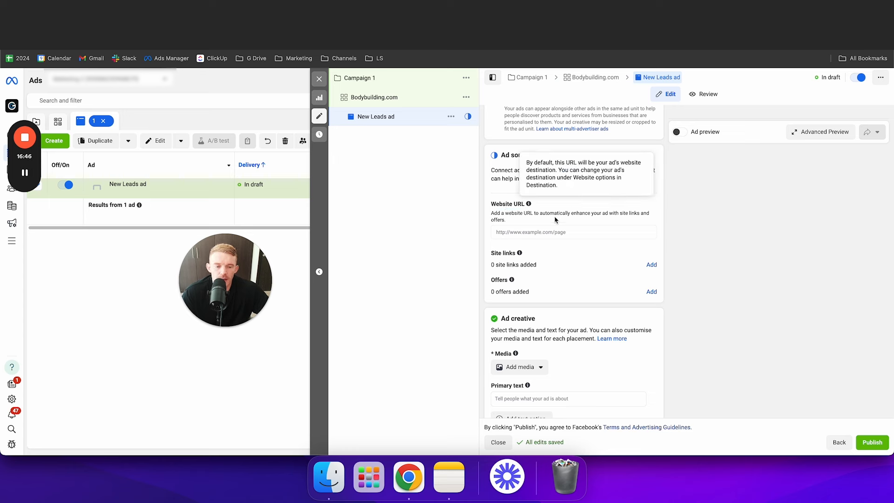
scroll(556, 219, "up", 2)
scroll(555, 219, "up", 2)
scroll(553, 298, "down", 2)
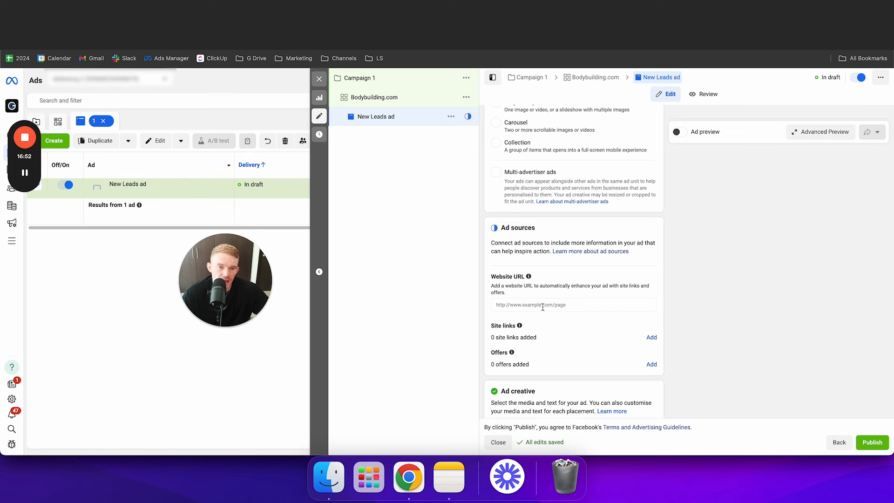
key("ctrl+Tab")
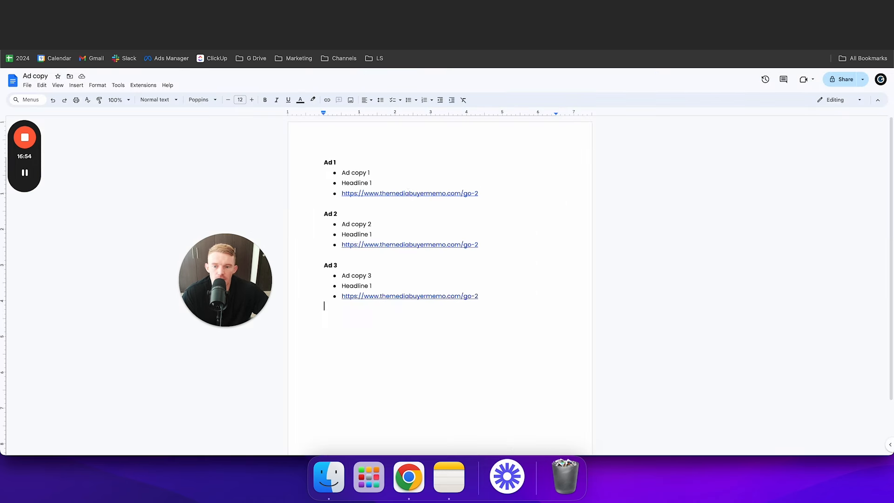
left_click_drag(479, 194, 322, 195)
key("super+c")
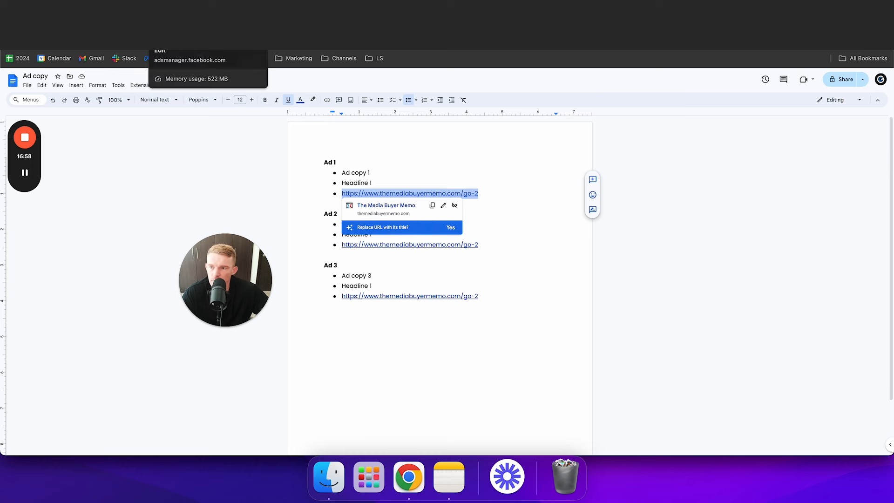
left_click(196, 23)
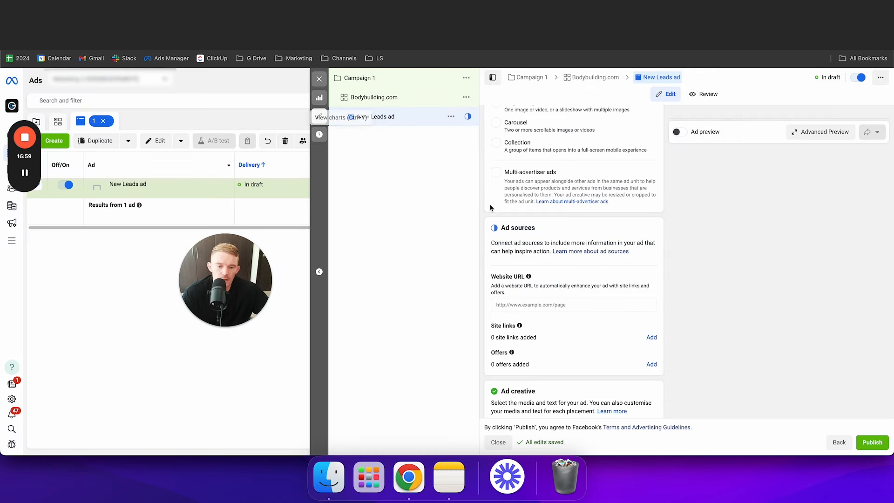
left_click(524, 304)
key("super+v")
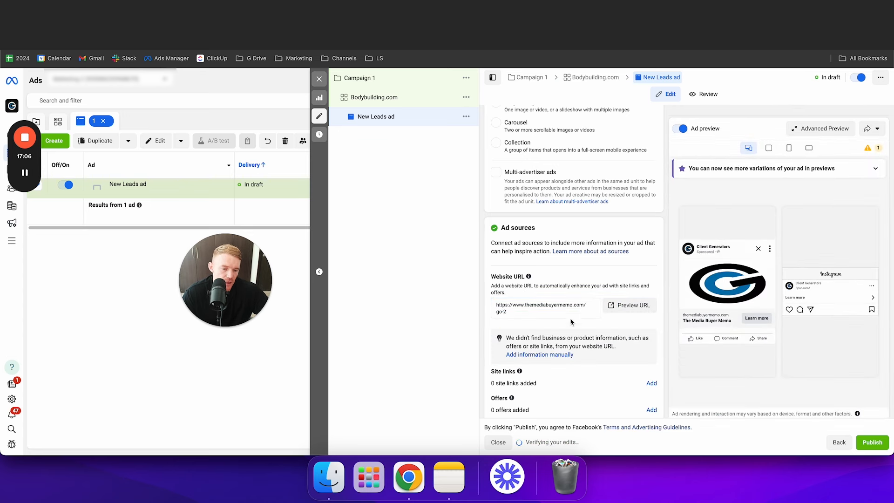
Check the Facebook Feed preview, look through The Media Buyer Memo landing page, and return to Ads Manager.
scroll(571, 334, "down", 1)
scroll(571, 333, "down", 1)
mouse_move(699, 296)
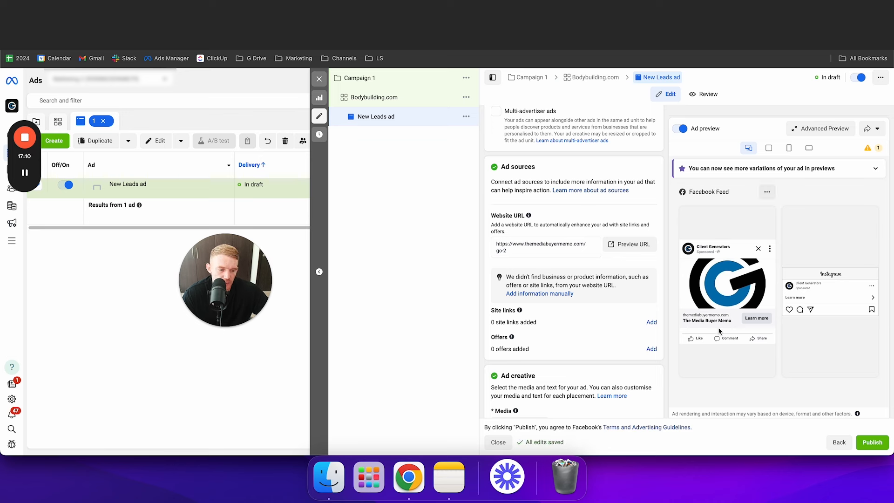
left_click(762, 324)
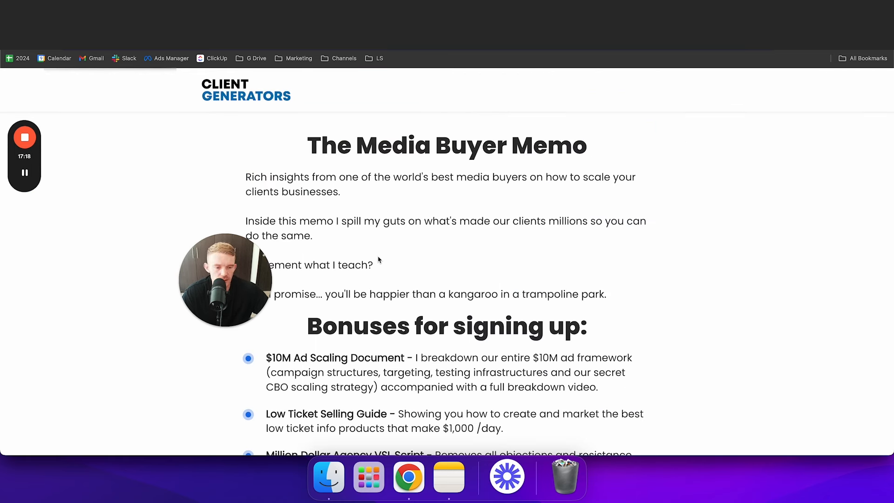
scroll(378, 259, "down", 5)
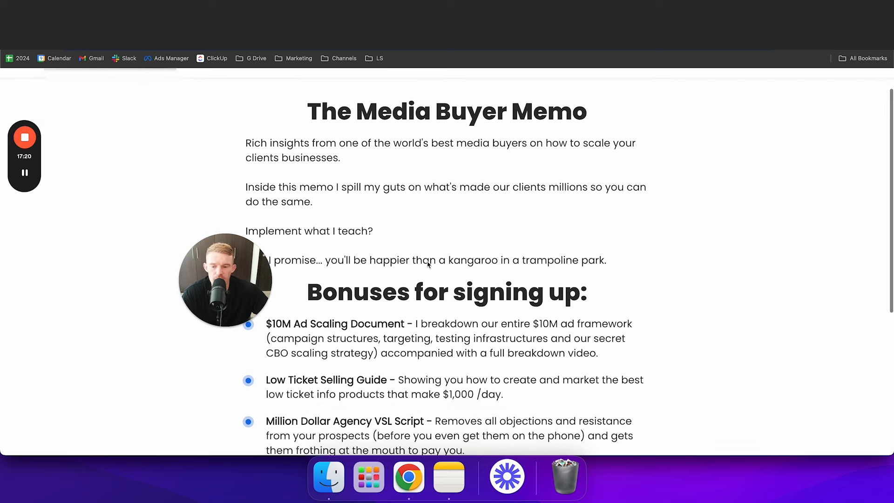
scroll(428, 264, "up", 5)
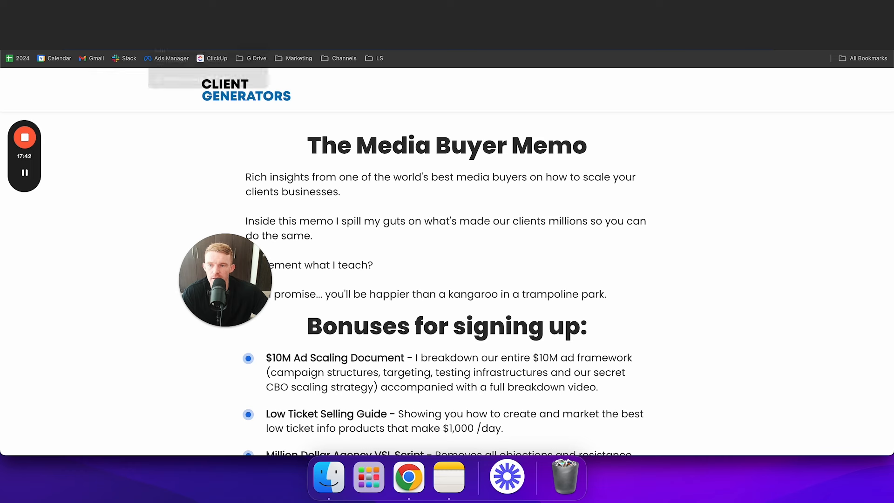
left_click(182, 23)
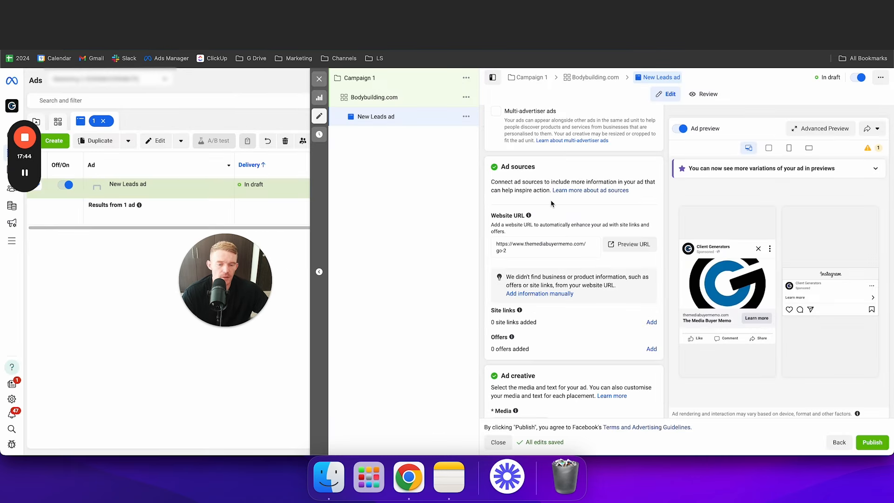
Review the ad creative fields and the available call-to-action options, leaving Learn more selected.
scroll(563, 225, "down", 3)
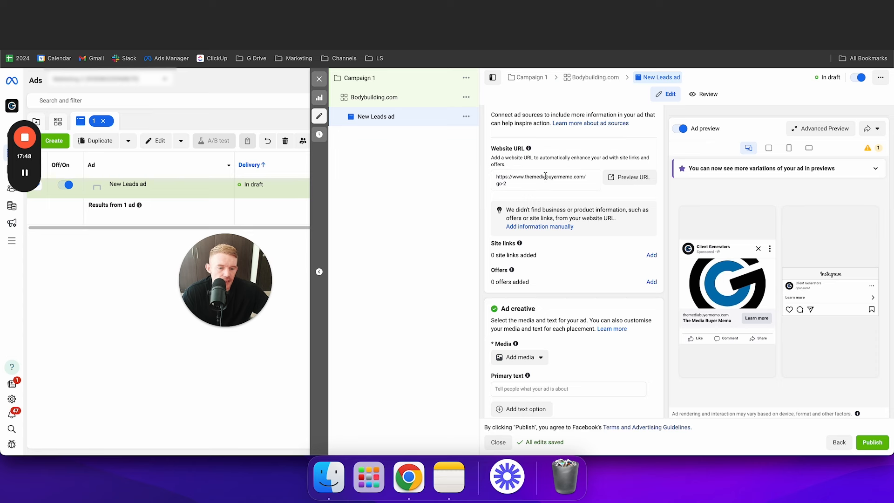
scroll(577, 249, "down", 2)
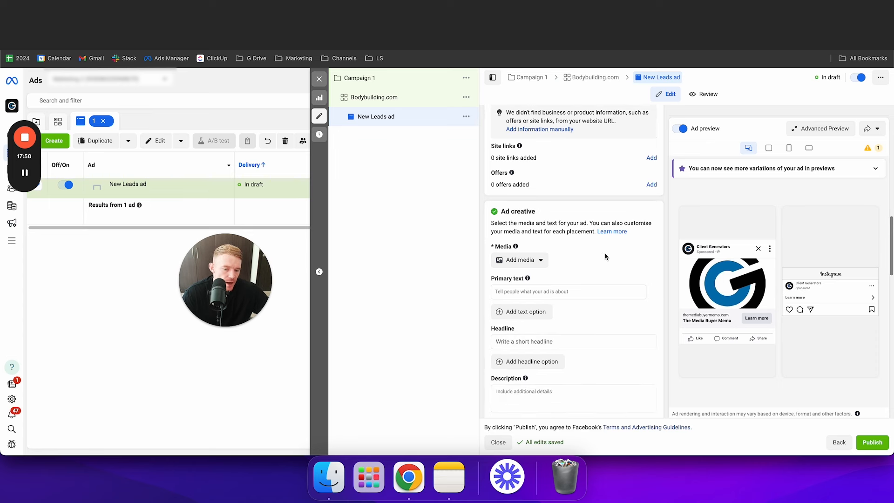
scroll(605, 254, "down", 4)
scroll(606, 238, "down", 1)
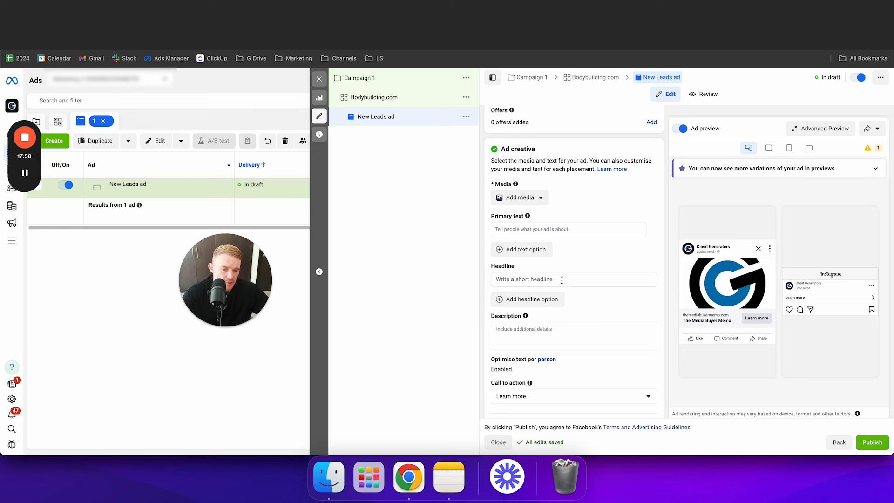
scroll(603, 367, "down", 2)
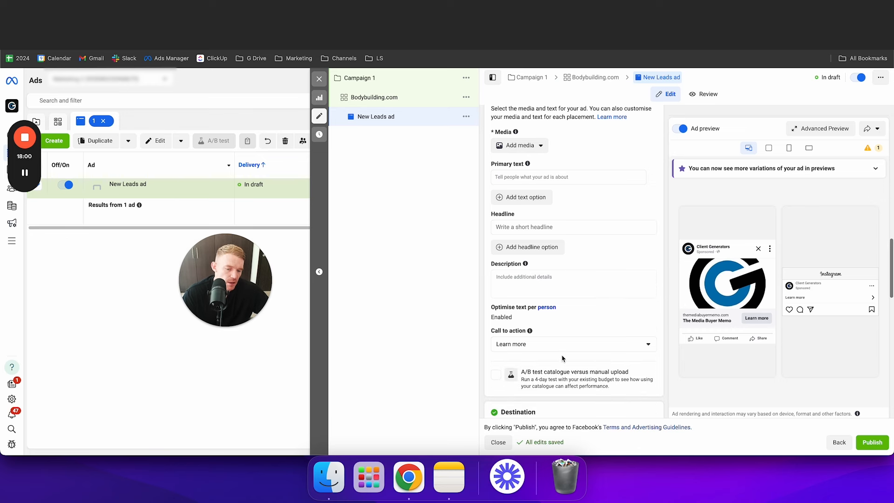
left_click(563, 349)
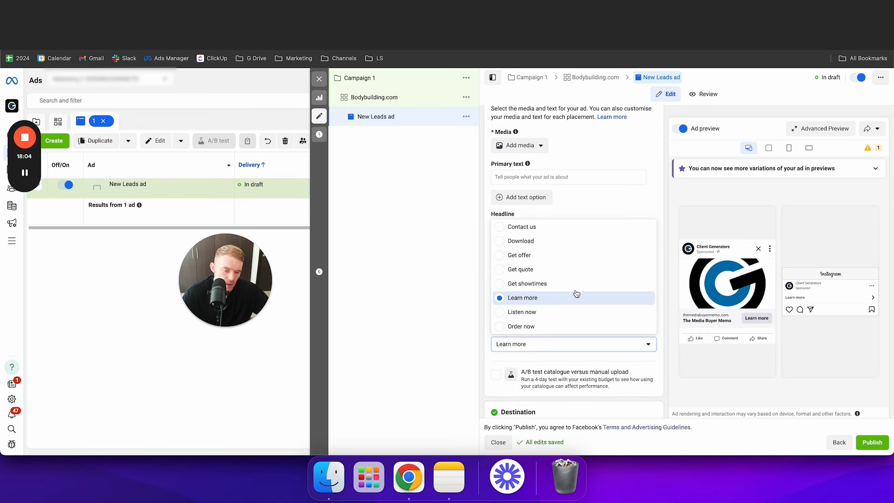
scroll(551, 252, "up", 3)
scroll(552, 252, "up", 3)
scroll(559, 280, "down", 6)
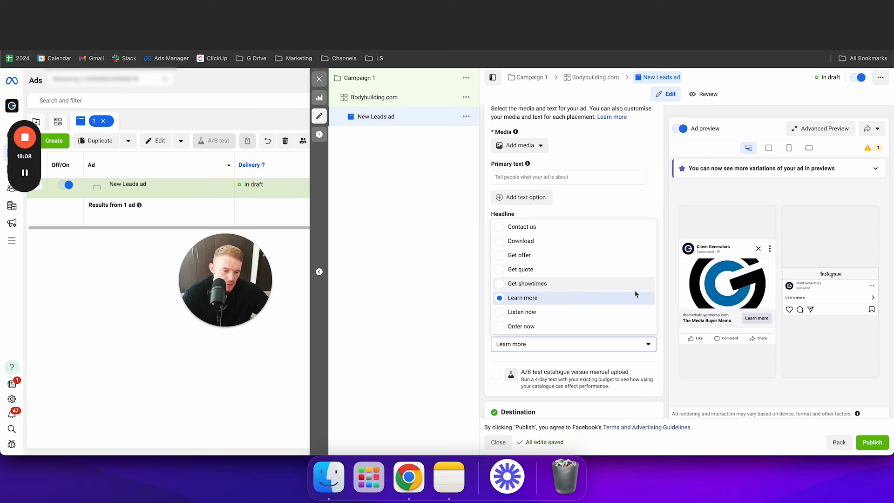
left_click(663, 300)
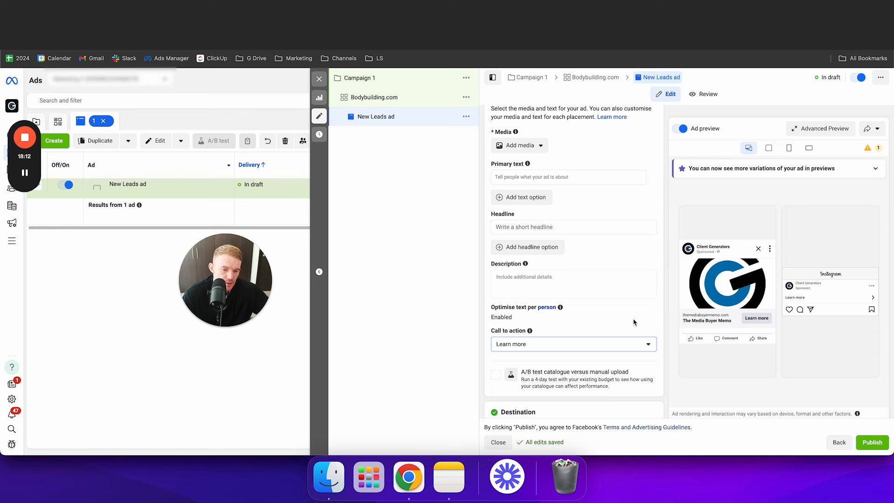
Copy Ad 1's headline from the Ad copy Google Doc and set the ad's headline in Ads Manager to Headline 1.
scroll(584, 221, "up", 1)
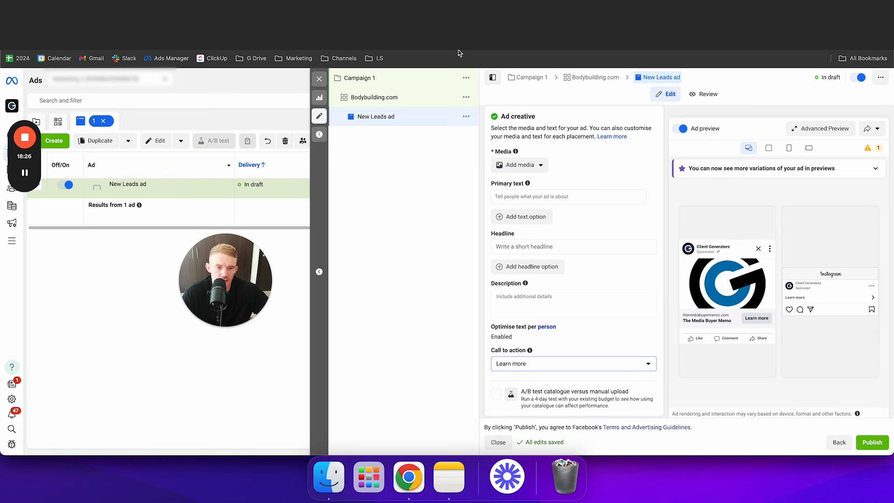
key("ctrl+Tab")
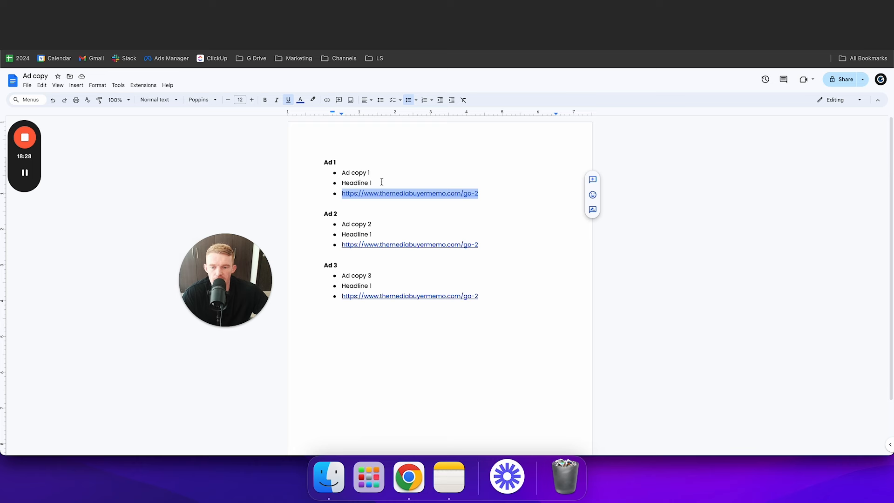
left_click_drag(378, 183, 326, 183)
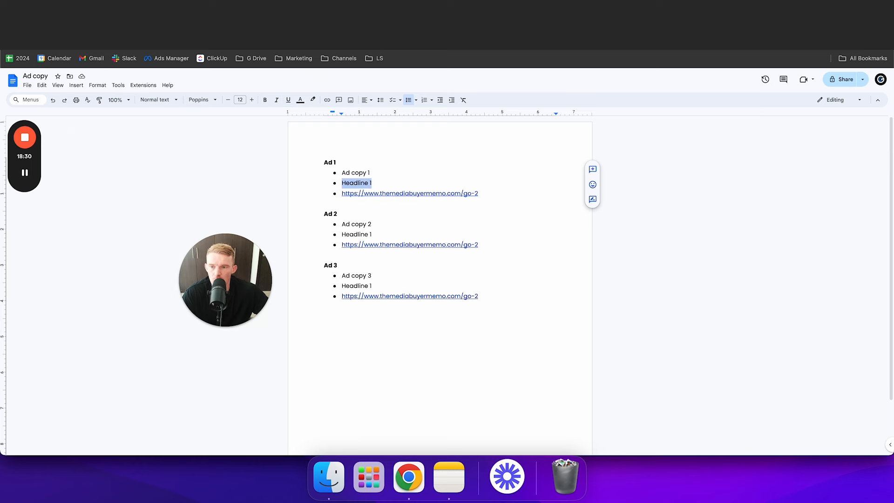
key("ctrl+c")
key("ctrl+shift+Tab")
left_click(624, 246)
key("ctrl+v")
left_click(640, 236)
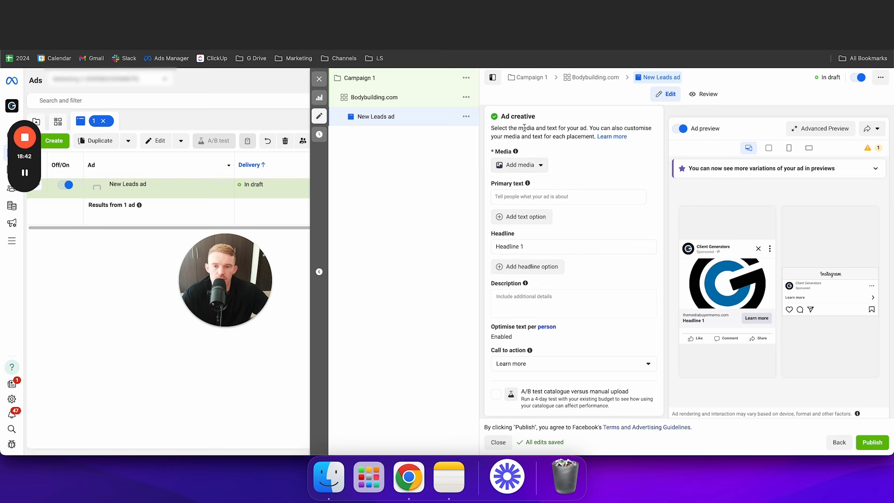
Copy Ad 1's body text from the Ad copy Google Doc and set the ad's primary text in Ads Manager to Ad copy 1.
left_click(380, 21)
left_click_drag(370, 172, 338, 173)
left_click(377, 173)
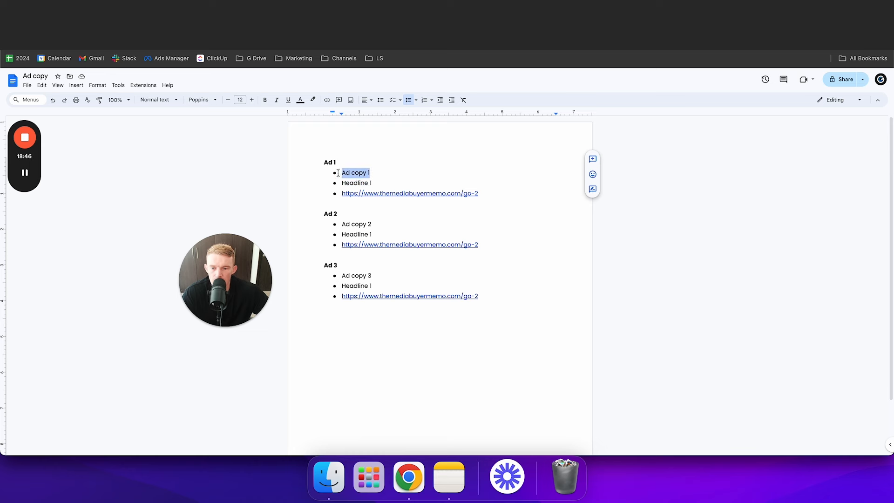
left_click(270, 21)
left_click(550, 197)
key("super+v")
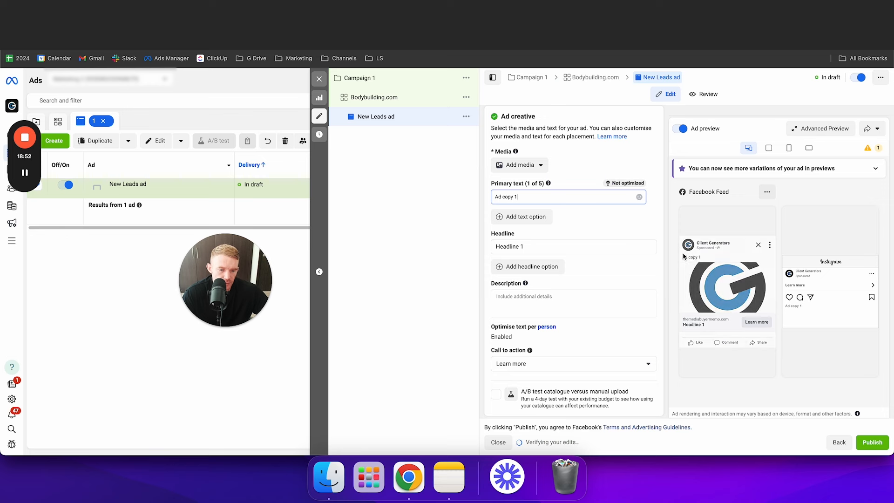
left_click(628, 212)
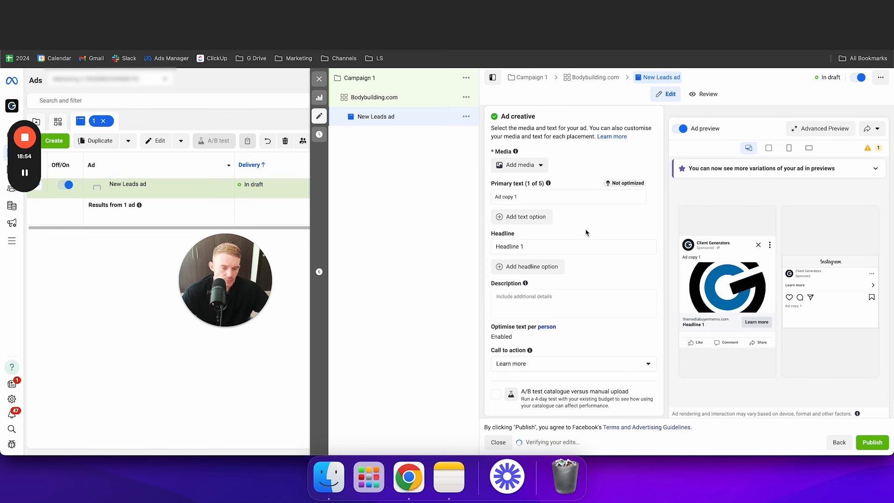
Add the 508 × 512 astronaut screenshot from the account images as the ad's media and proceed to cropping.
left_click(529, 167)
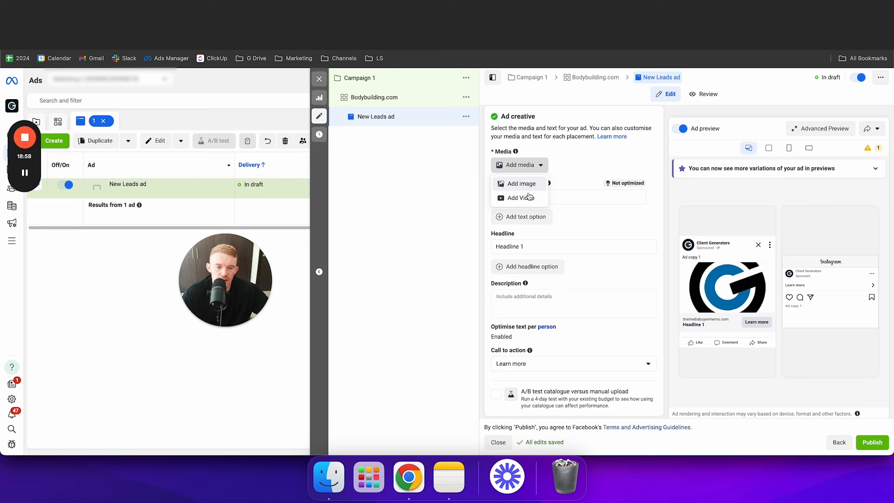
left_click(530, 186)
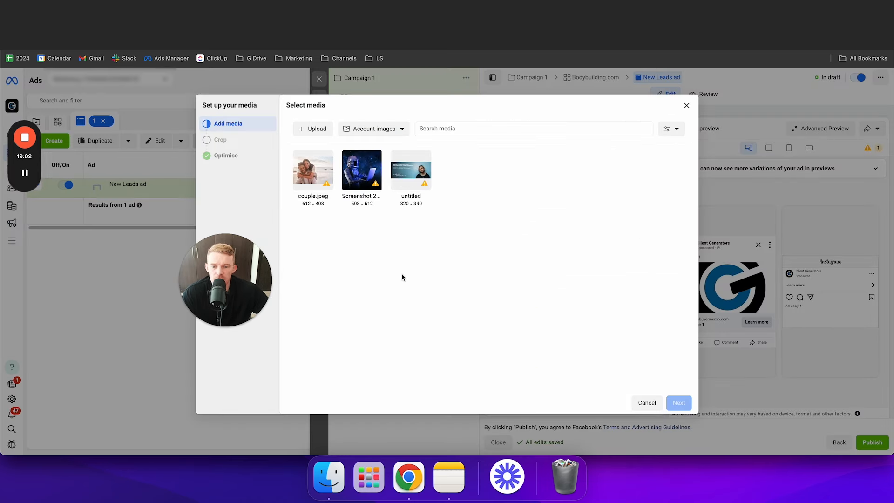
left_click(366, 179)
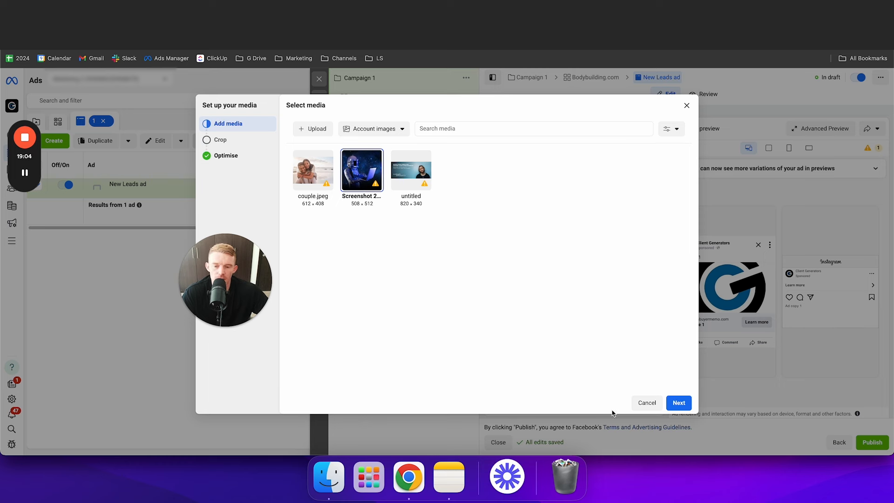
left_click(679, 401)
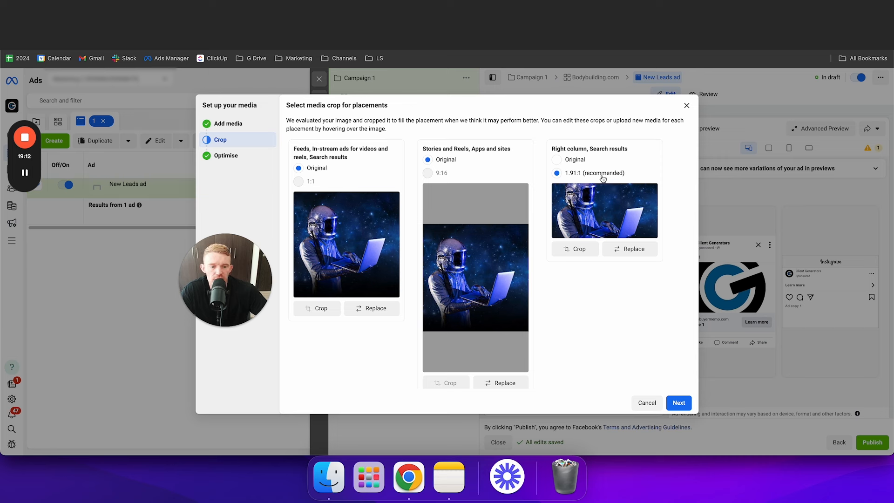
Compare the crop options for Right column, Search results, choose Original for that placement, and continue to the creative enhancements.
left_click(566, 162)
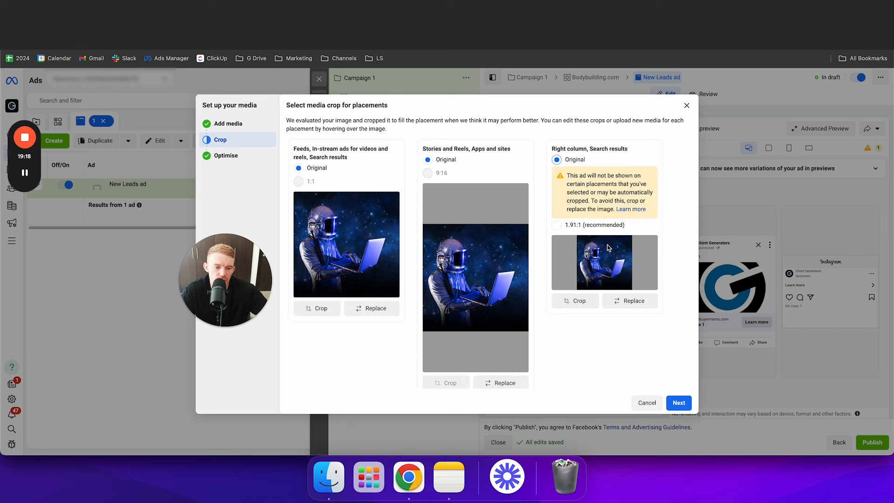
left_click(564, 227)
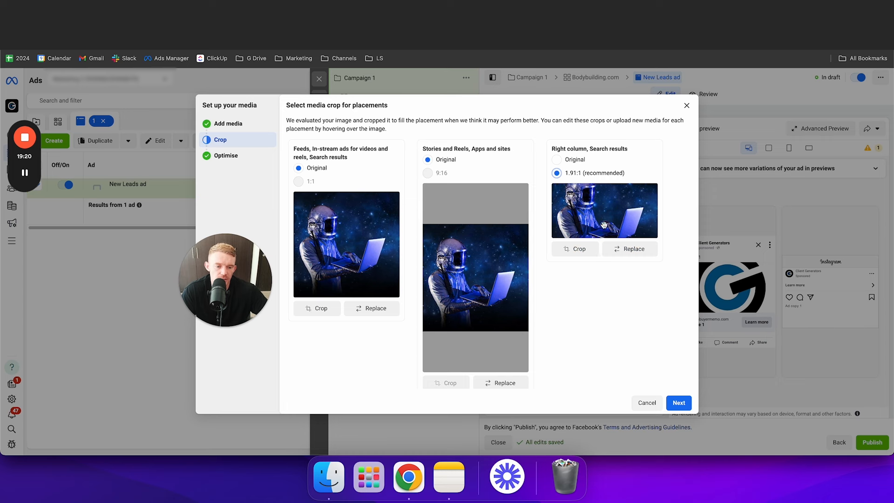
left_click(563, 161)
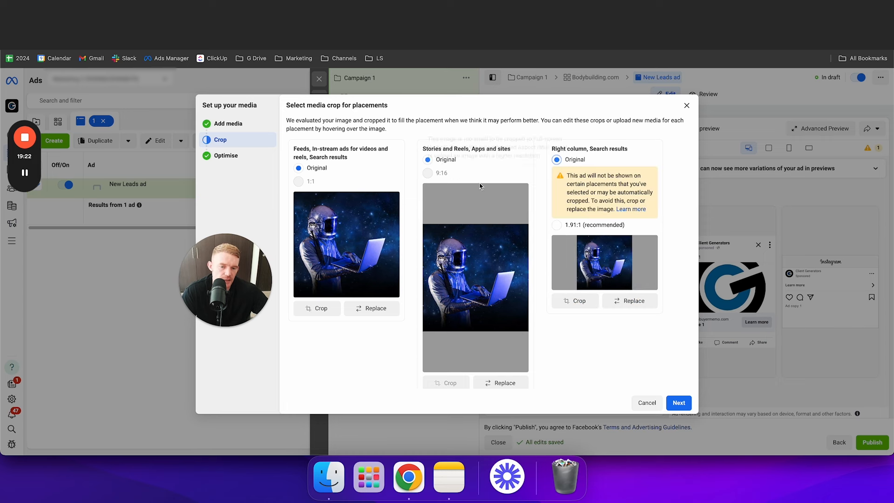
left_click(680, 403)
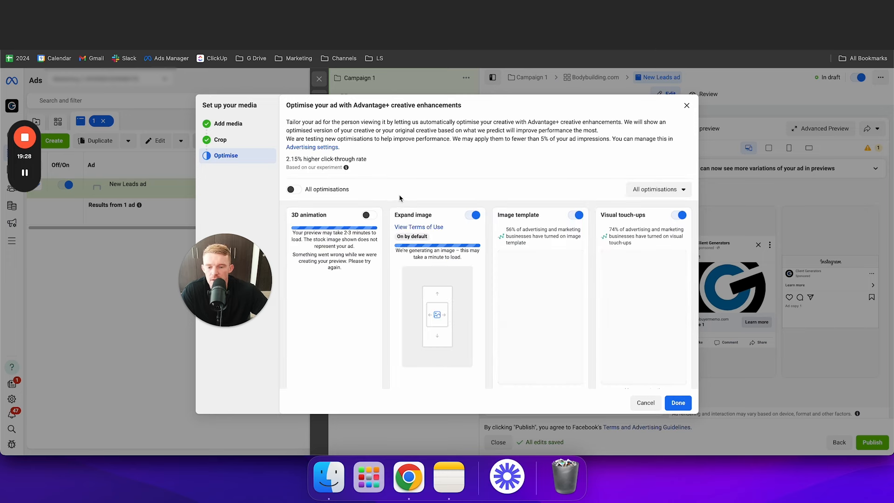
Look through the Advantage+ creative enhancements, turn off all optimisations, and finish the media setup.
scroll(359, 194, "down", 1)
scroll(356, 193, "up", 1)
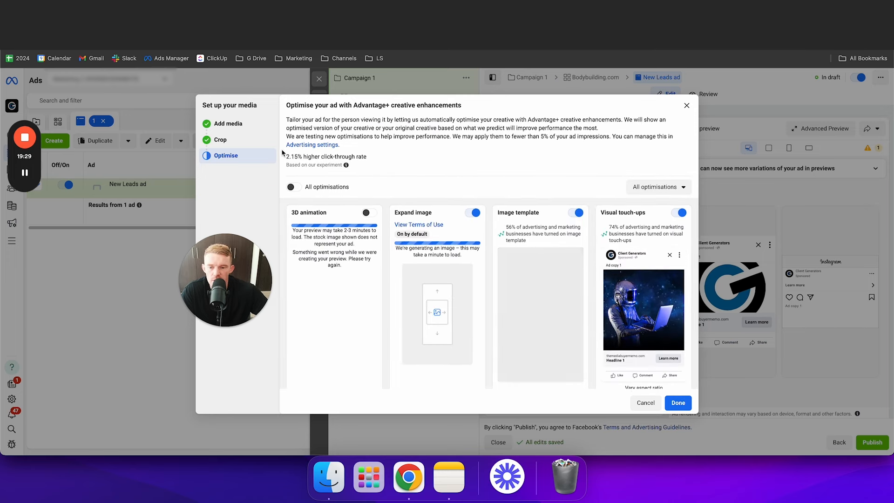
left_click(292, 189)
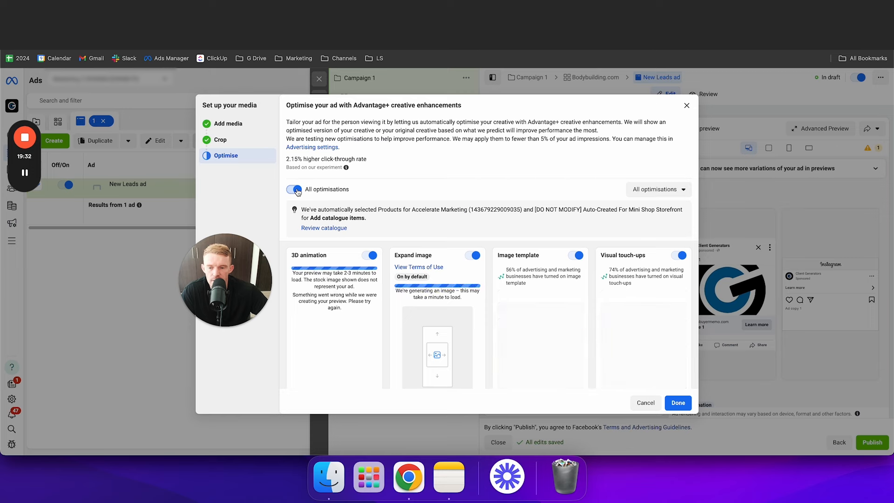
scroll(412, 201, "down", 5)
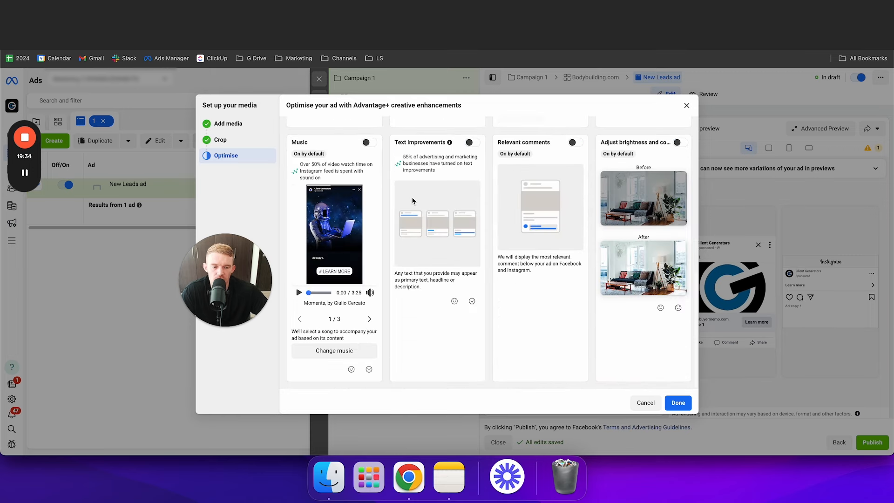
scroll(412, 200, "up", 5)
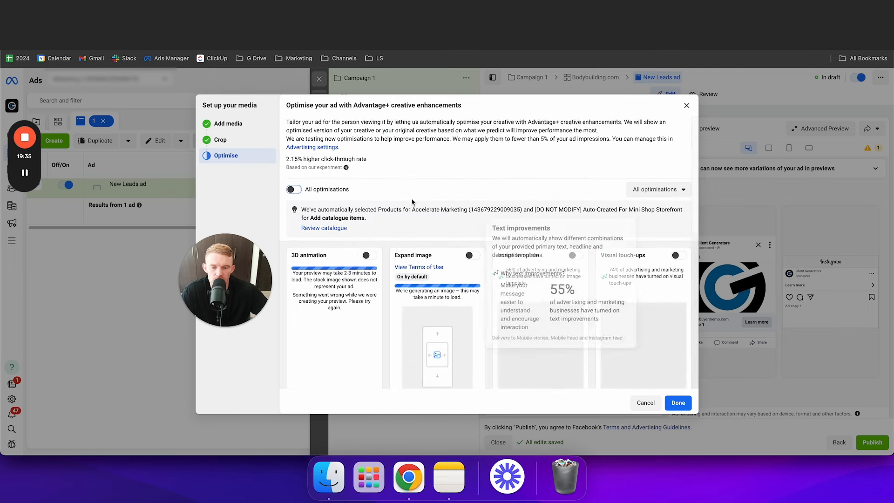
left_click(681, 403)
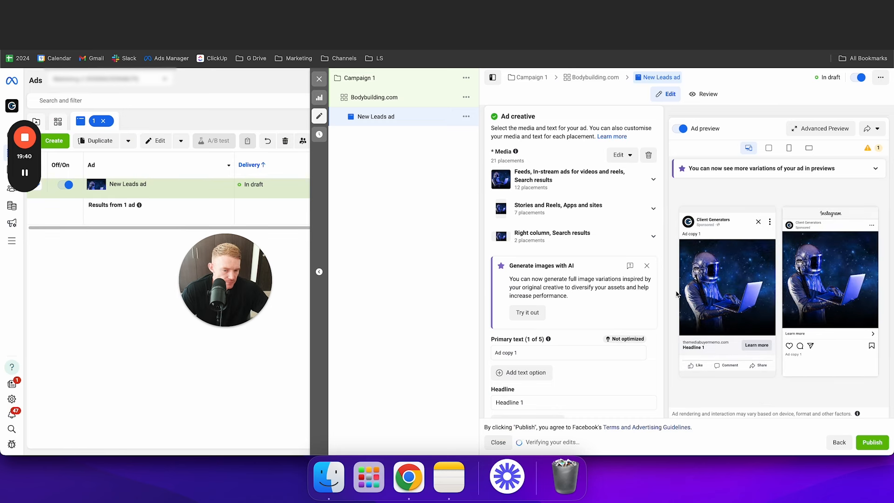
Review the ad's preview, sources, creative text, Advantage+ creative, destination, browser add-ons, languages and tracking settings.
scroll(676, 296, "down", 1)
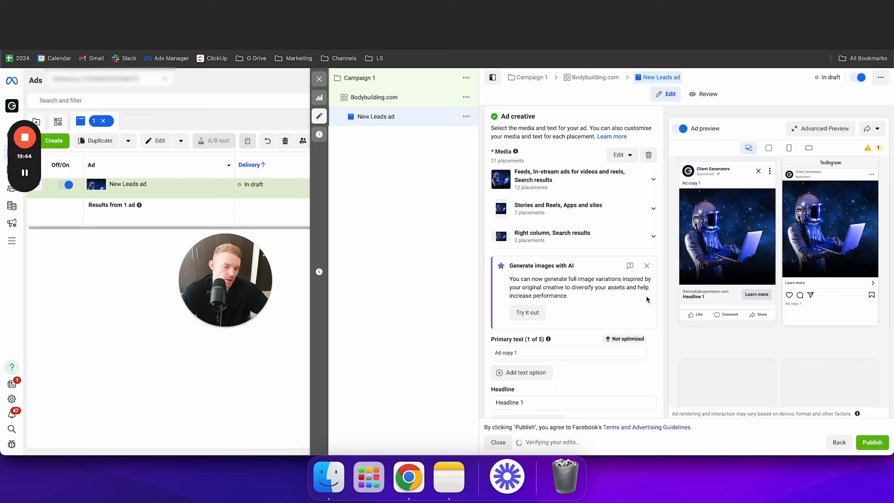
scroll(653, 306, "down", 10)
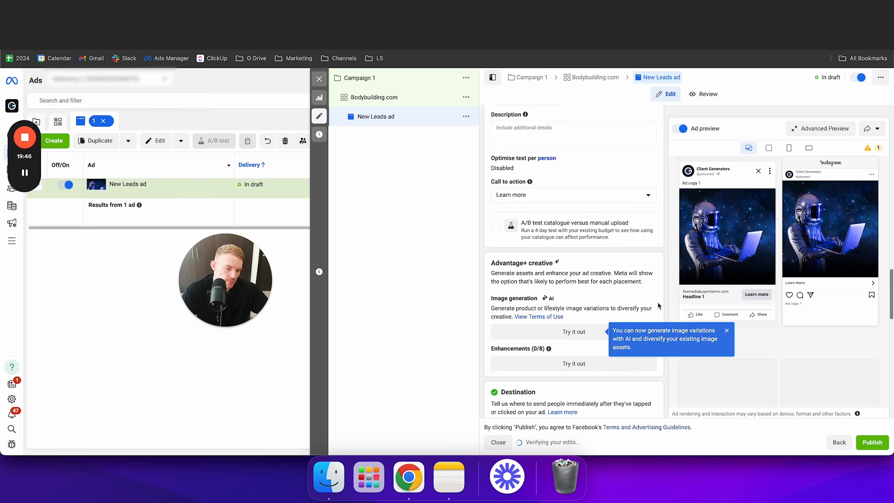
scroll(663, 282, "down", 4)
scroll(663, 282, "up", 15)
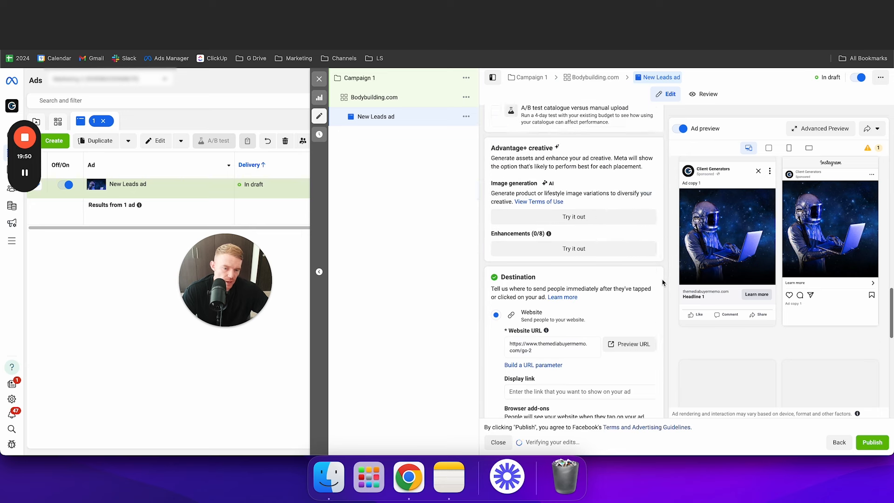
scroll(663, 282, "up", 5)
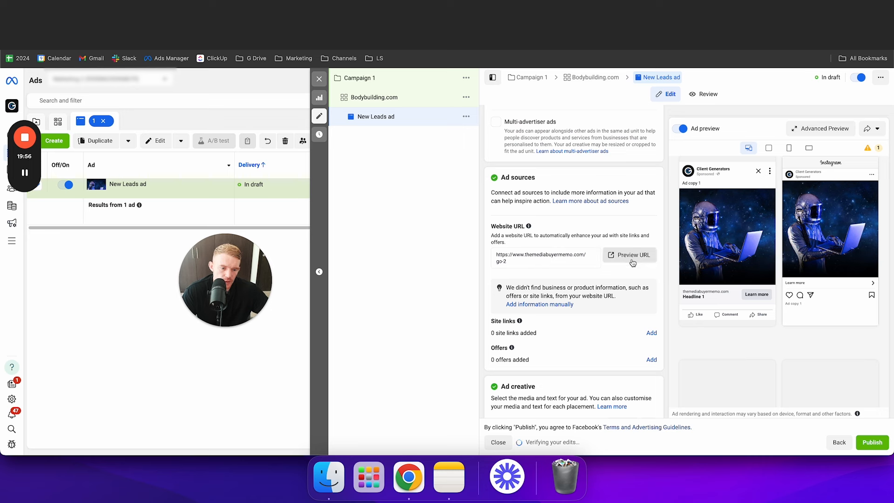
scroll(590, 295, "down", 5)
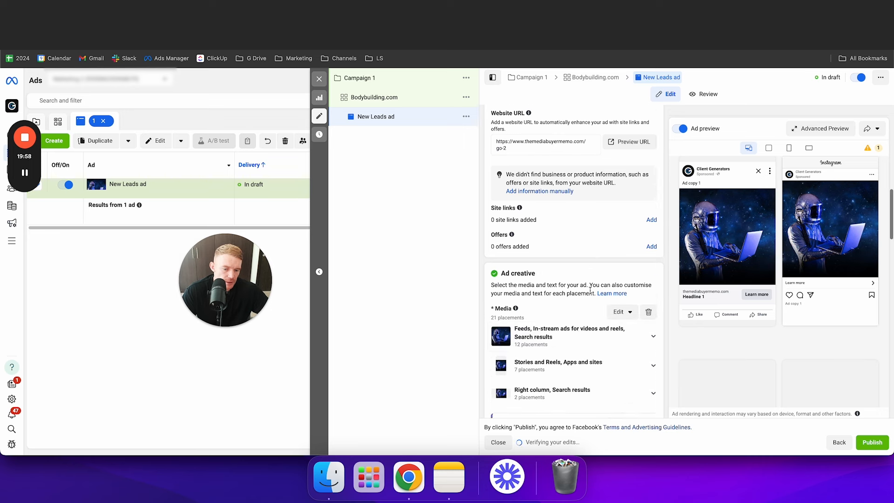
scroll(590, 294, "down", 4)
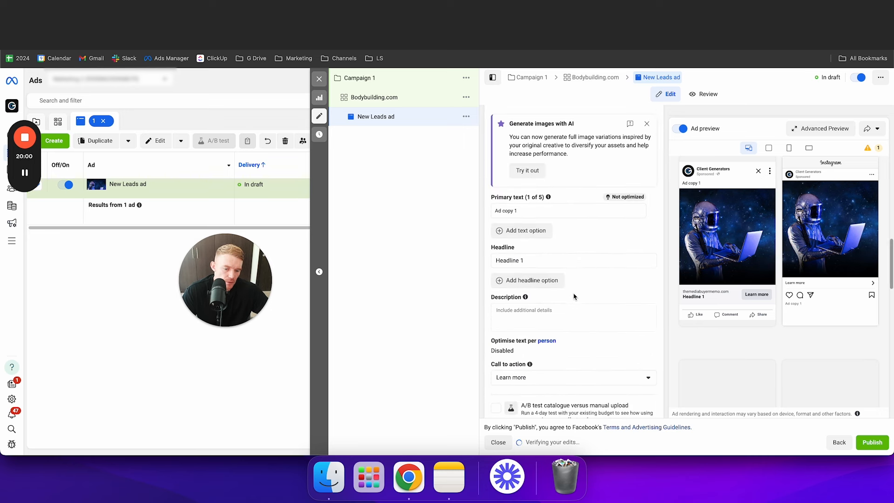
scroll(577, 297, "down", 3)
scroll(657, 325, "down", 4)
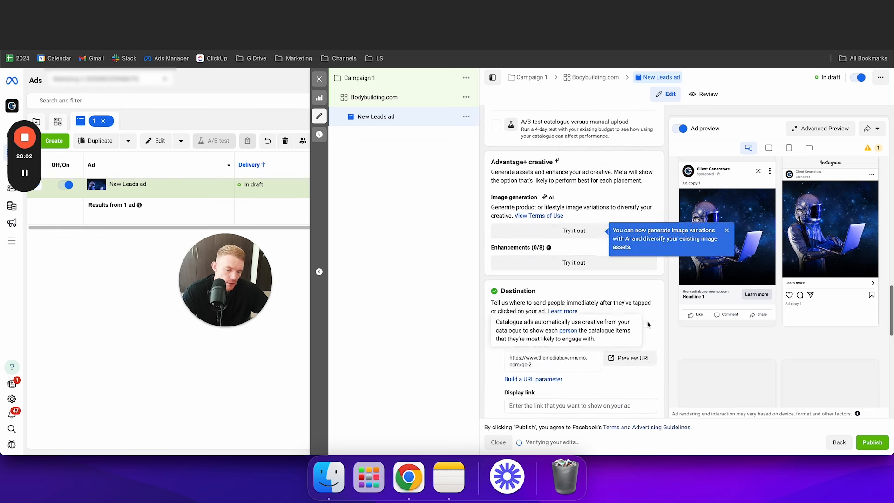
scroll(652, 322, "down", 1)
scroll(564, 319, "down", 4)
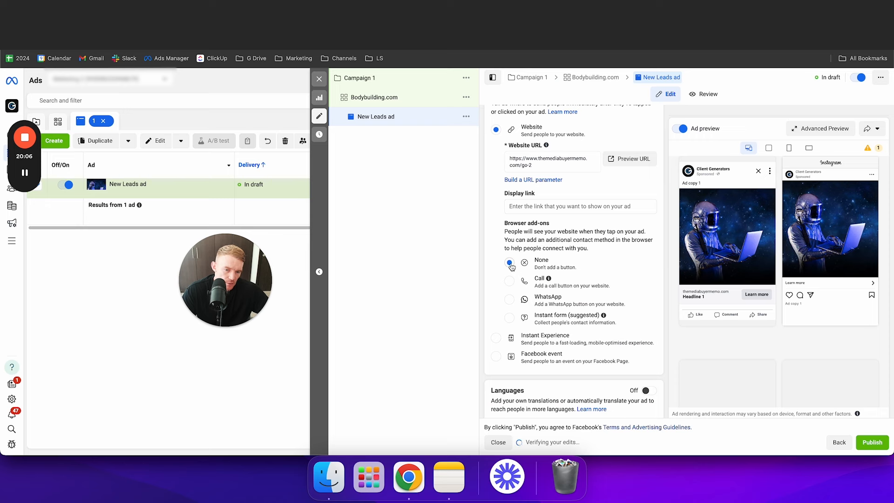
scroll(586, 305, "down", 3)
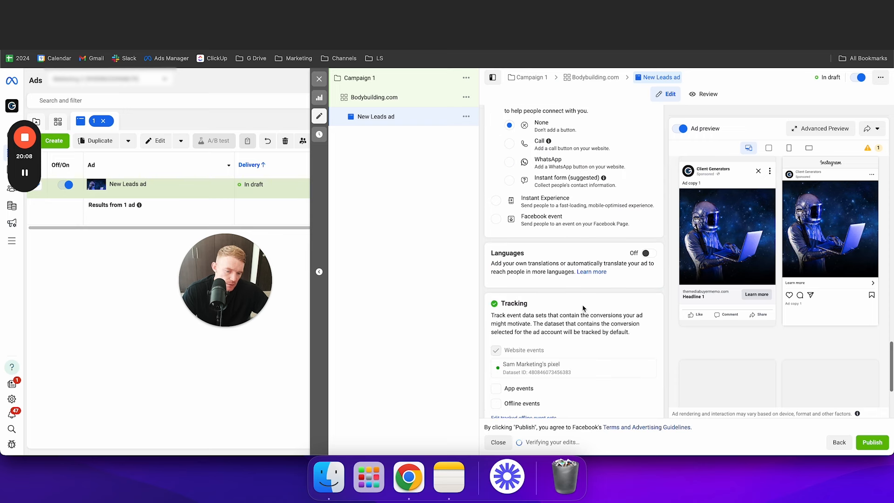
scroll(602, 297, "down", 3)
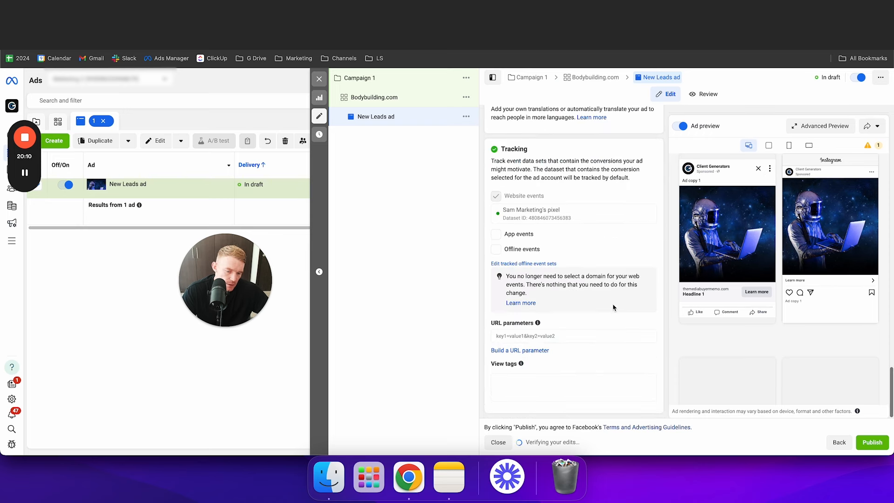
scroll(615, 330, "up", 10)
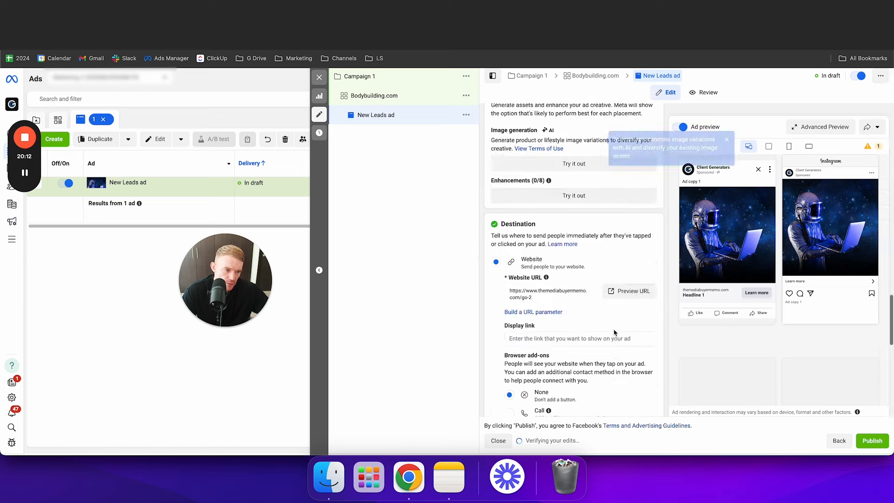
Examine how the ad appears across all Facebook and Instagram placements in the advanced preview, and close it.
left_click(817, 127)
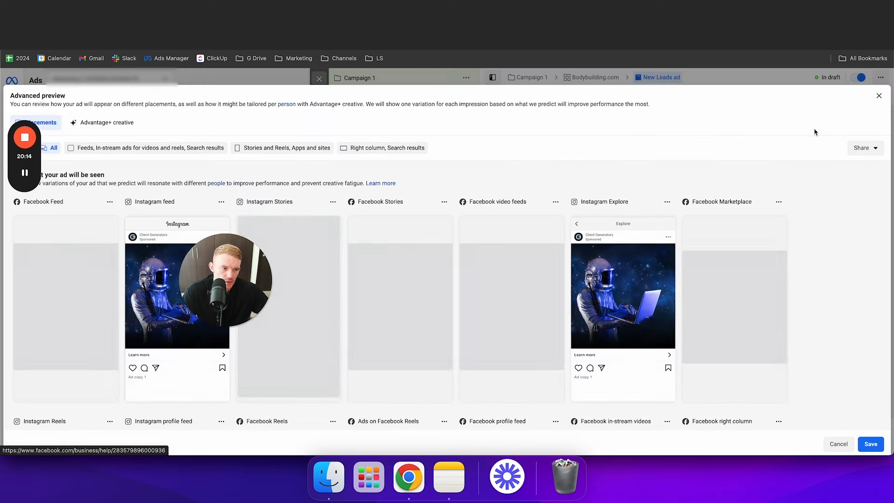
scroll(467, 273, "down", 10)
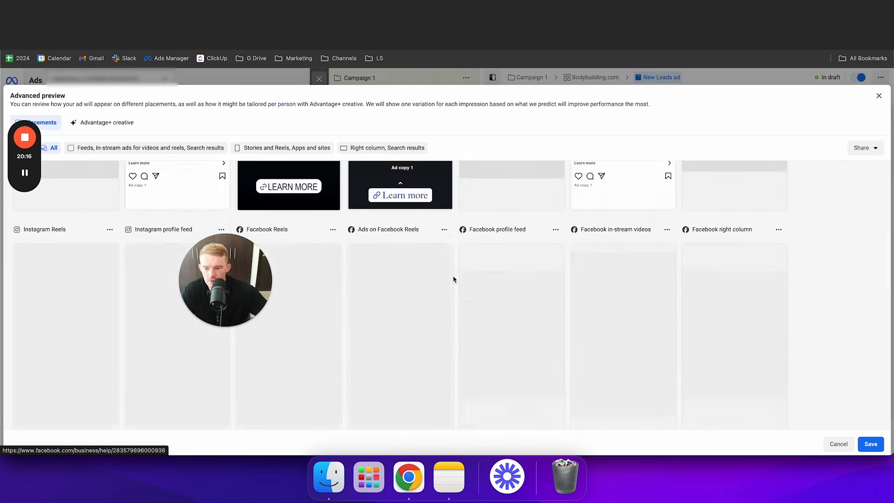
scroll(454, 278, "up", 10)
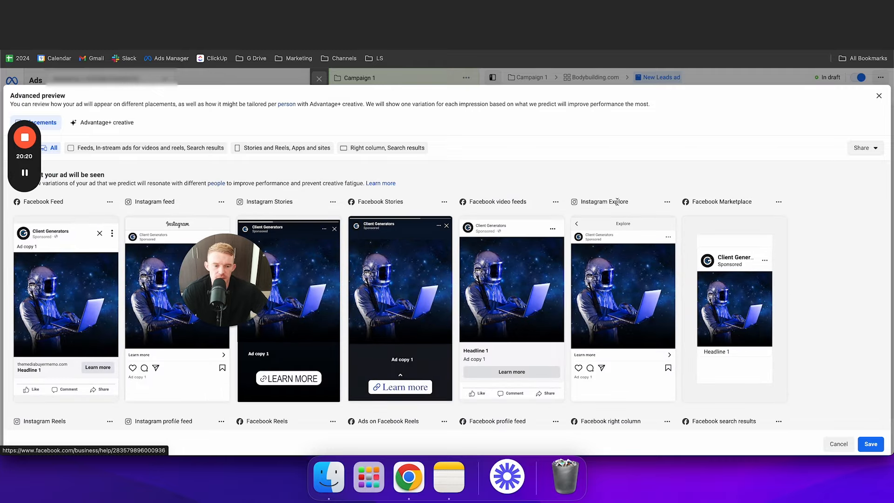
scroll(461, 234, "down", 5)
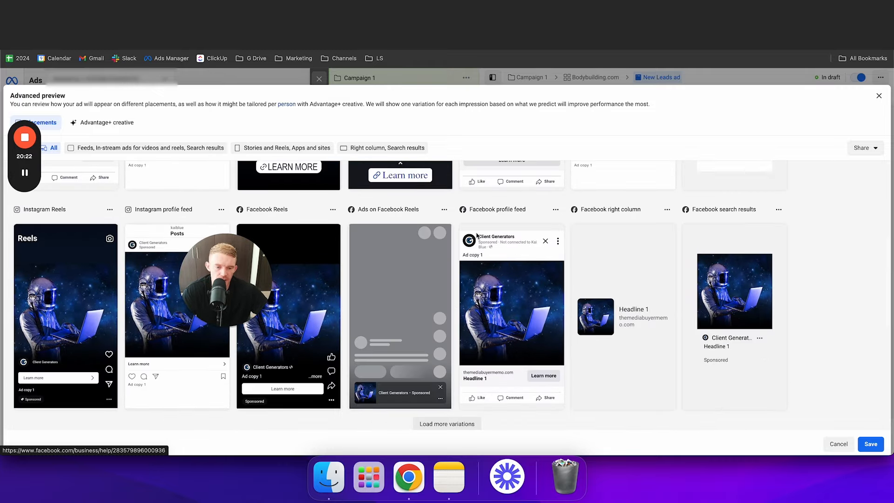
scroll(481, 242, "down", 7)
scroll(487, 249, "up", 12)
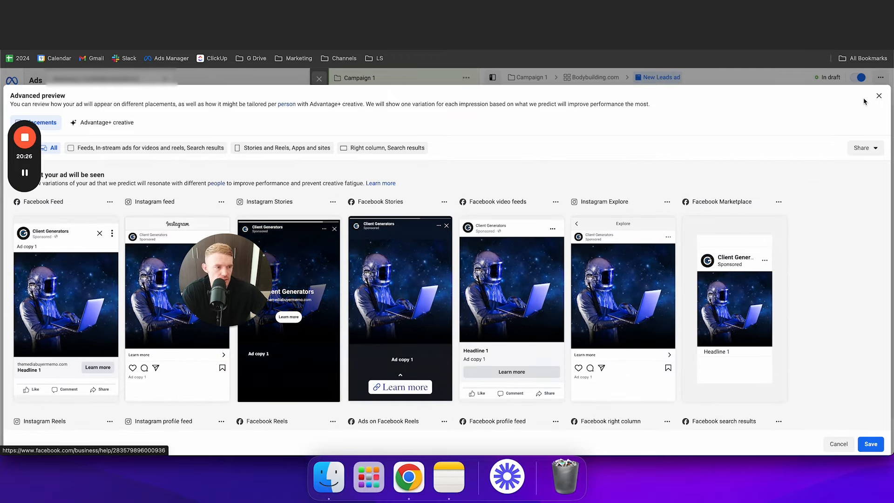
left_click(879, 96)
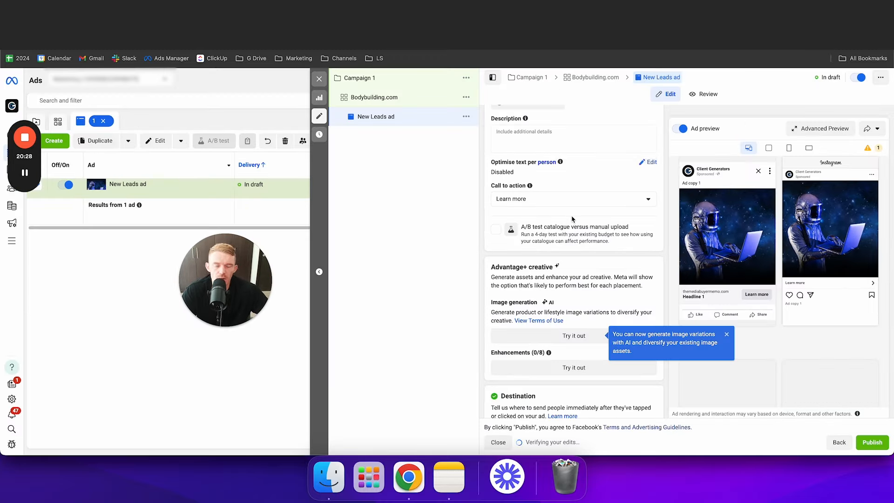
Rename the ad as AC 1 IMG 1.
scroll(598, 236, "up", 15)
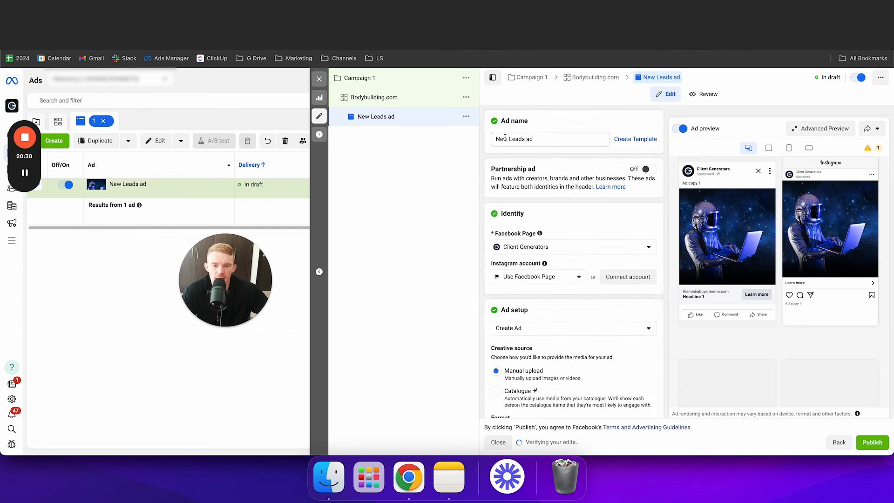
triple_click(538, 139)
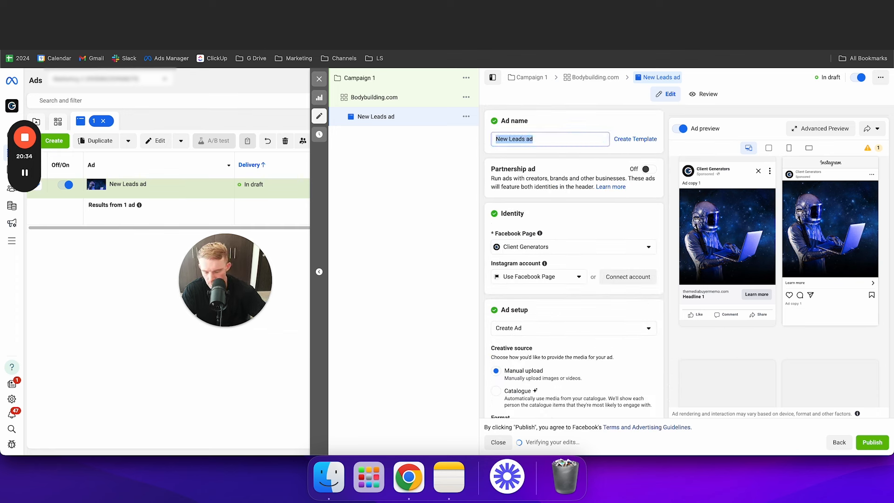
type("Ad copy 1 IMG 1")
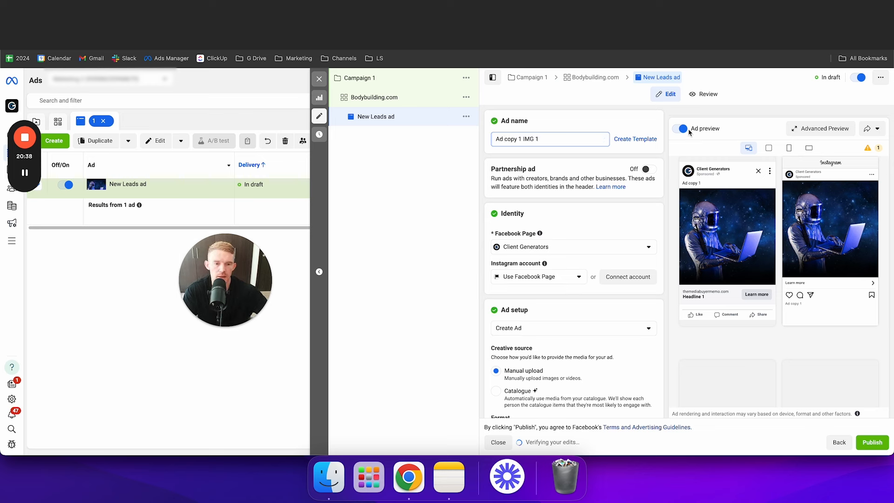
left_click_drag(518, 139, 489, 142)
type("AC")
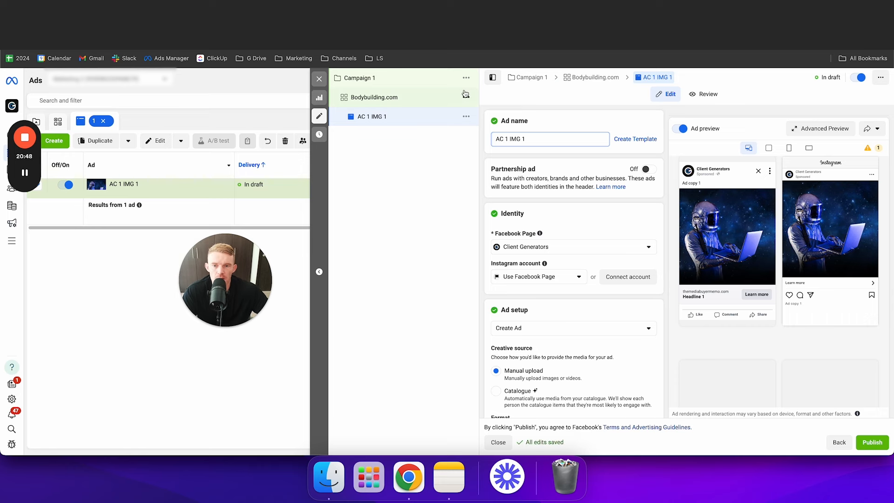
Switch to the FigJam campaign structure diagram, review the ads under the first ad set, and return to Ads Manager.
key("ctrl+Tab")
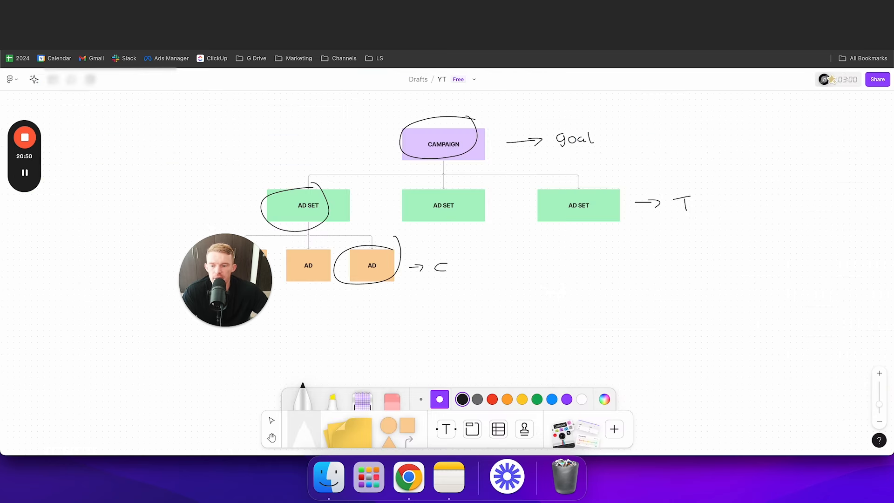
left_click_drag(261, 270, 180, 293)
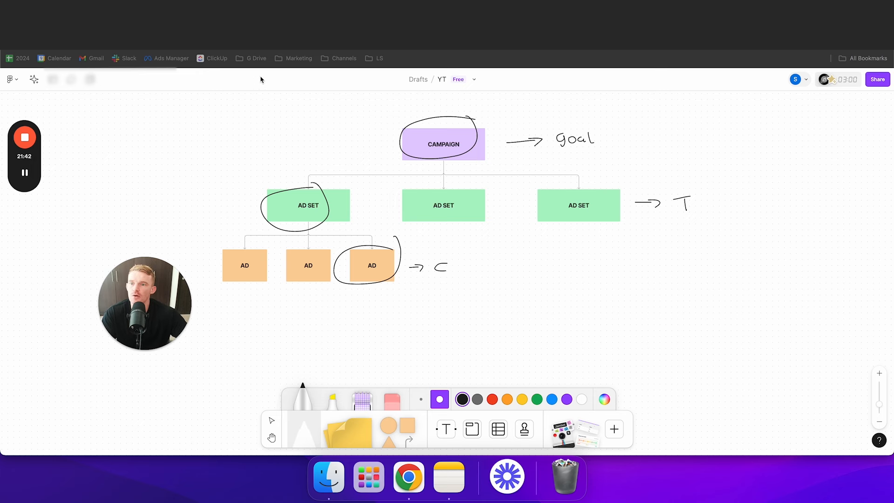
key("ctrl+Tab")
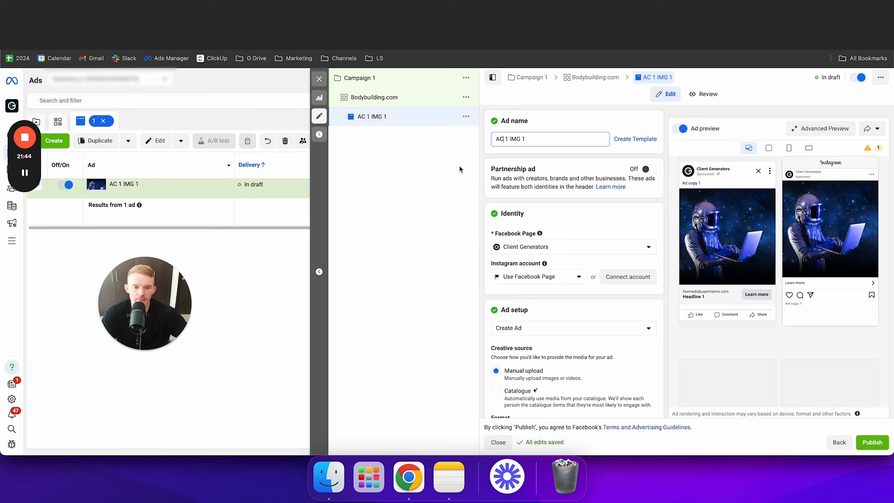
left_click(664, 194)
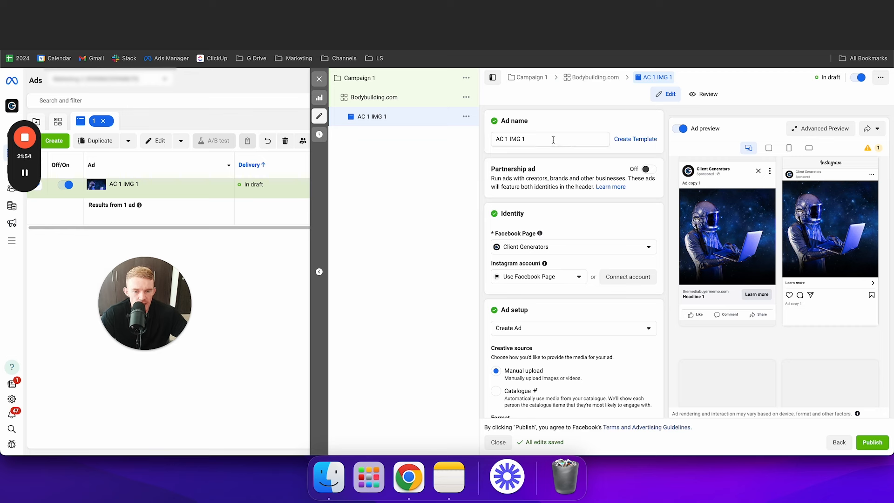
Duplicate the AC 1 IMG 1 ad into the original campaign with 2 copies, and open the first copy.
left_click(466, 116)
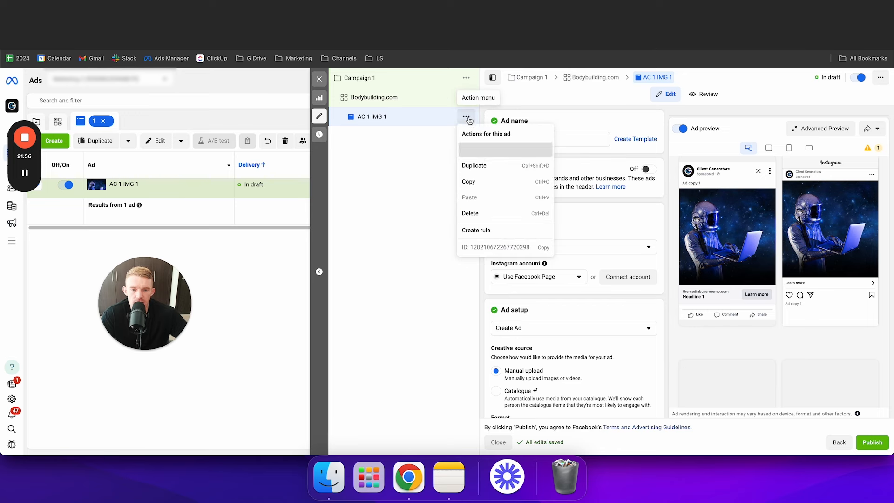
left_click(484, 166)
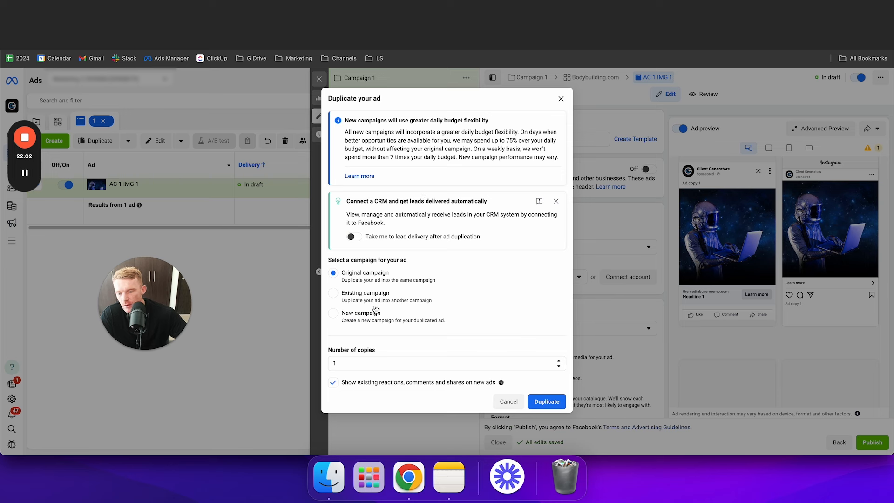
left_click(559, 361)
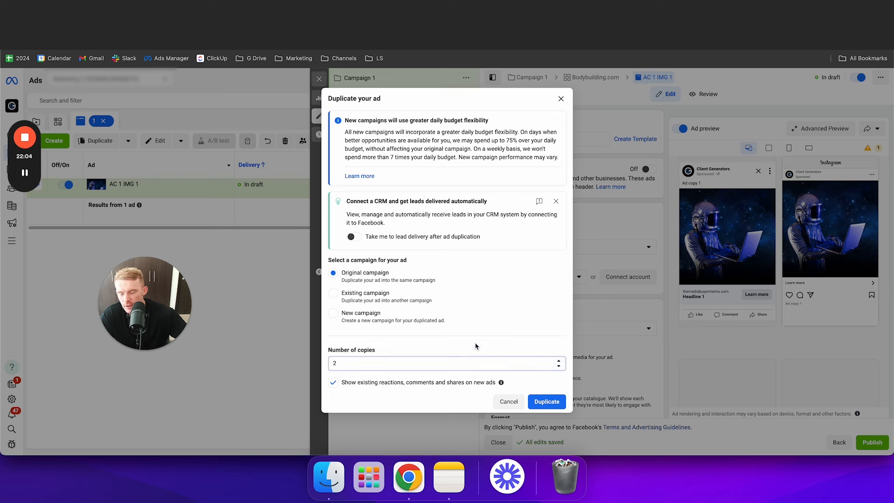
left_click(556, 201)
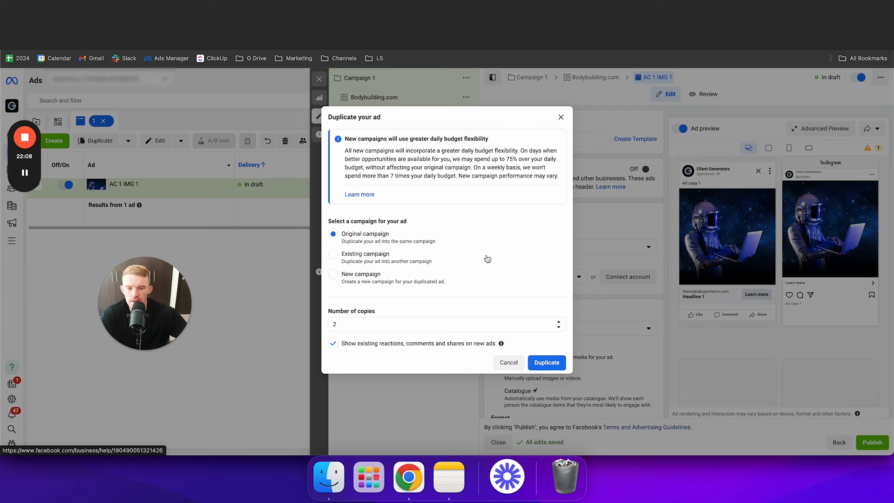
left_click(556, 368)
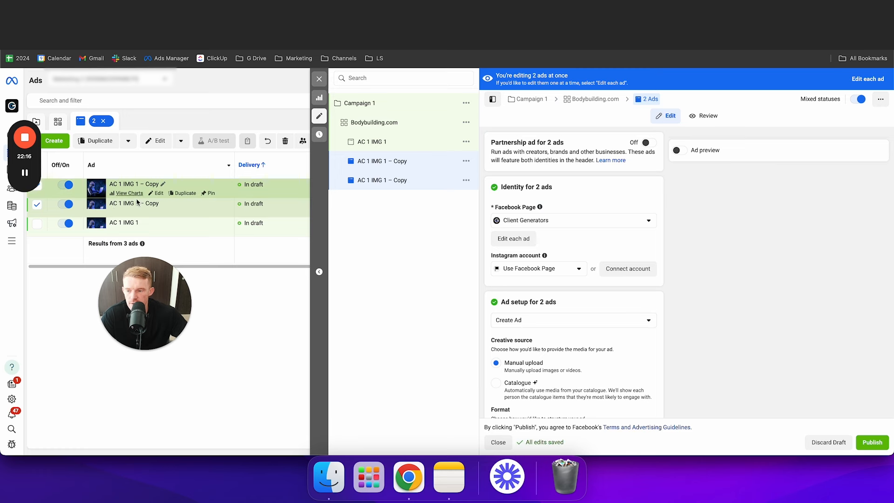
left_click(389, 162)
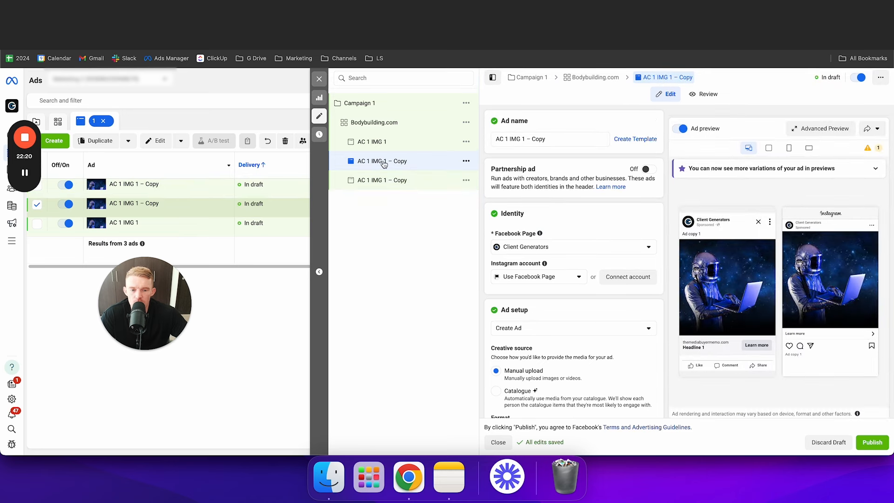
Switch to the FigJam diagram, handwrite two C marks with small arrows below the first ad, and circle the first C.
left_click(311, 18)
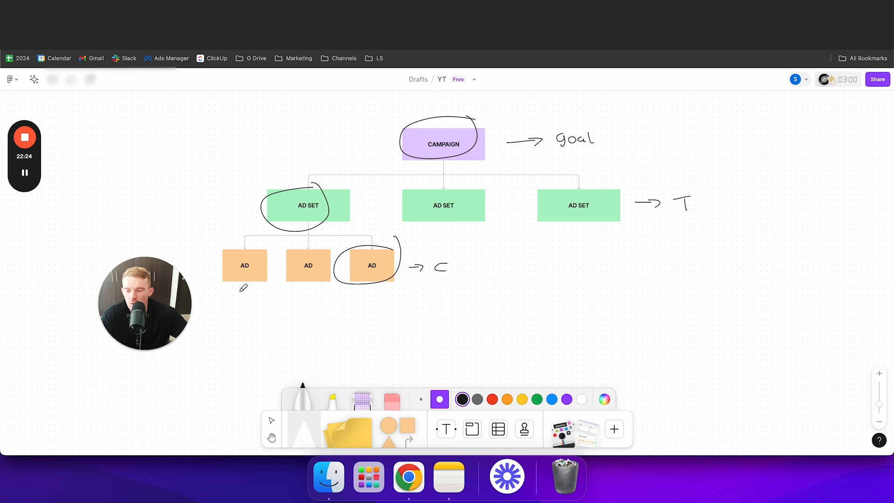
left_click_drag(232, 296, 224, 301)
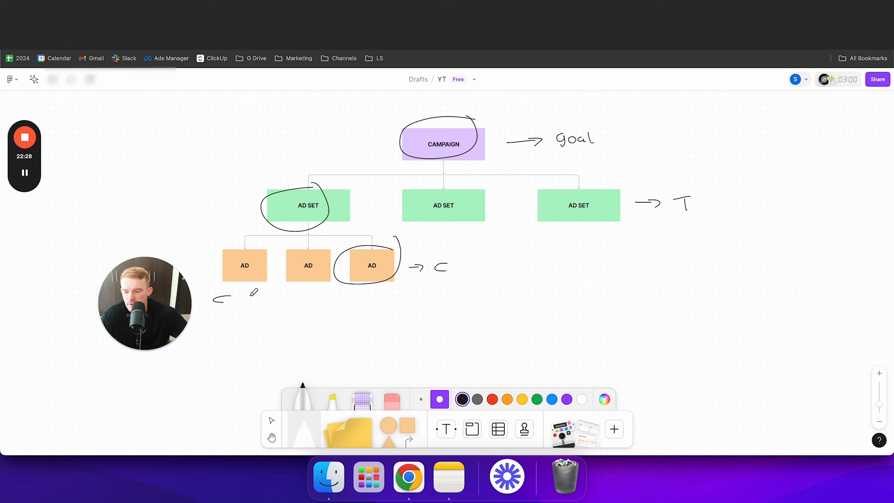
mouse_move(256, 296)
left_mouse_down()
mouse_move(225, 292)
mouse_move(254, 293)
left_mouse_up()
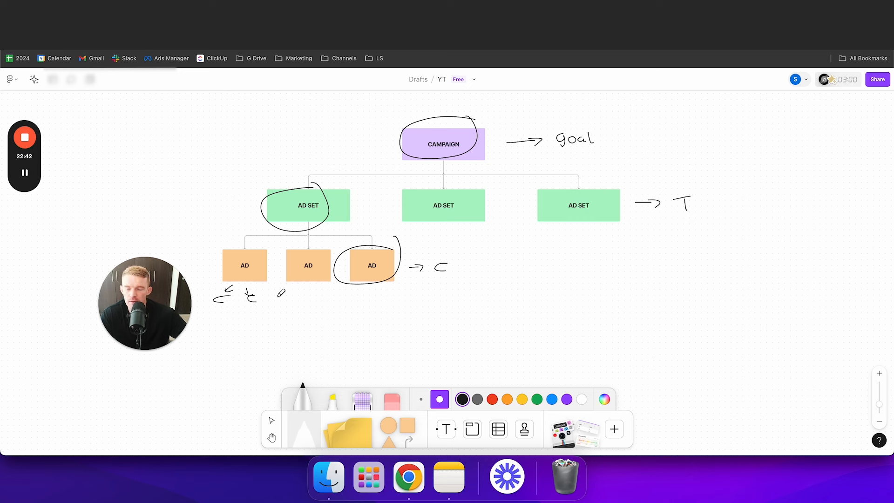
left_click_drag(231, 291, 226, 300)
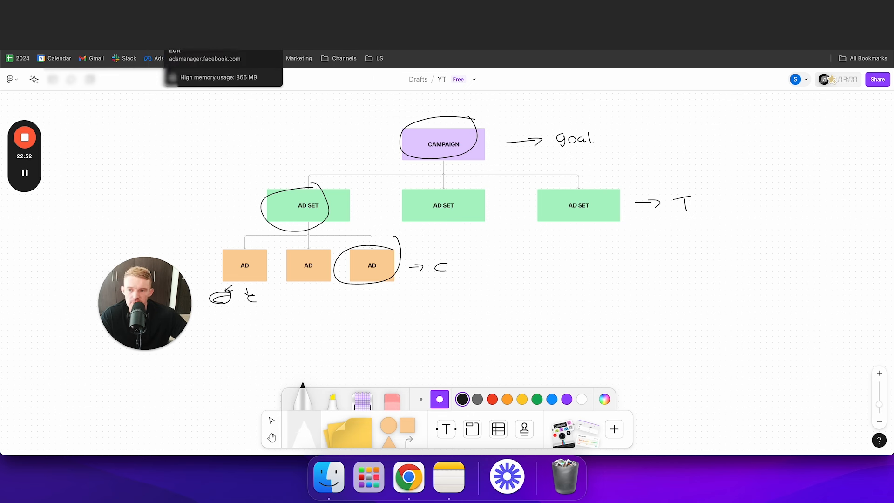
Switch to the Ad copy document and compare the copy and headlines listed for Ad 1, Ad 2 and Ad 3.
left_click(186, 24)
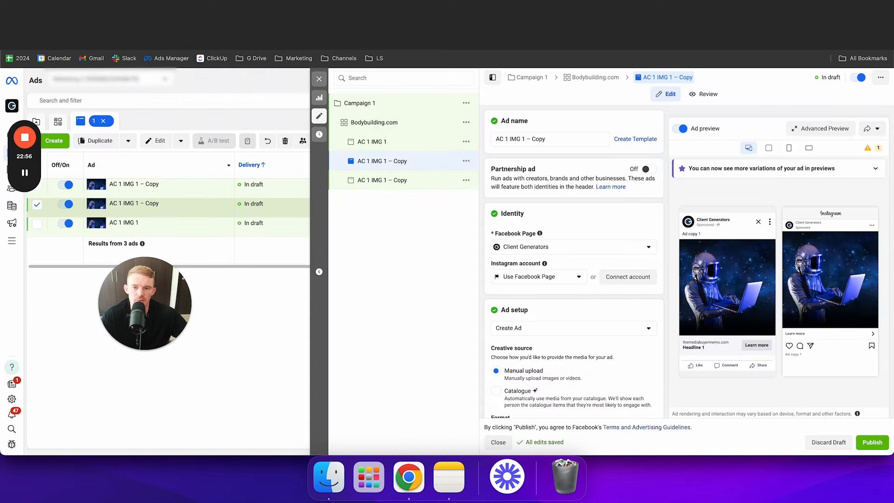
left_click(326, 23)
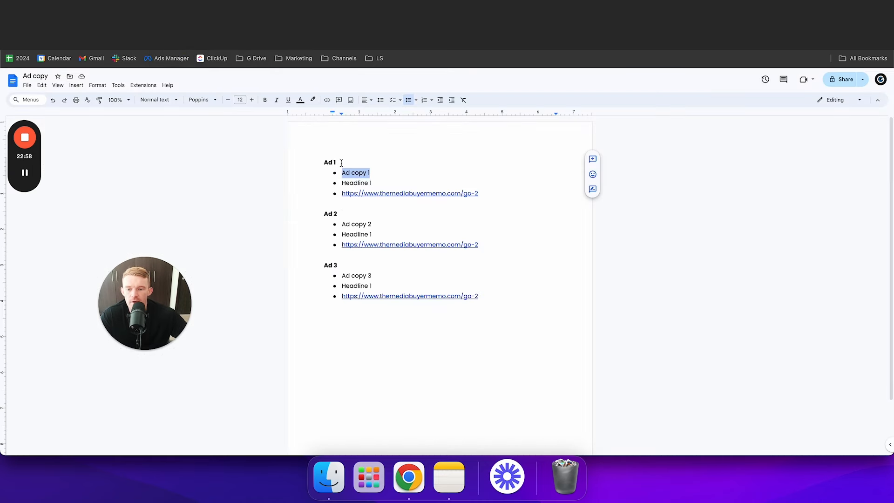
left_click_drag(341, 163, 316, 162)
left_click_drag(372, 172, 340, 183)
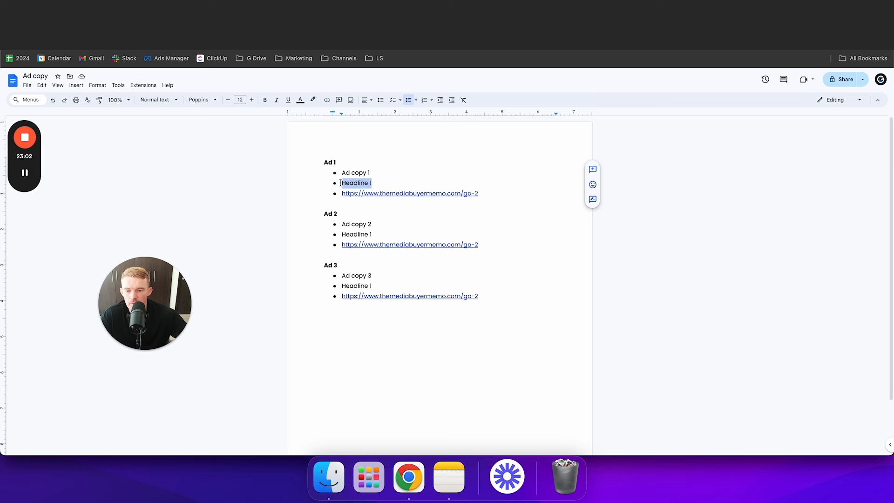
left_click_drag(342, 218, 336, 235)
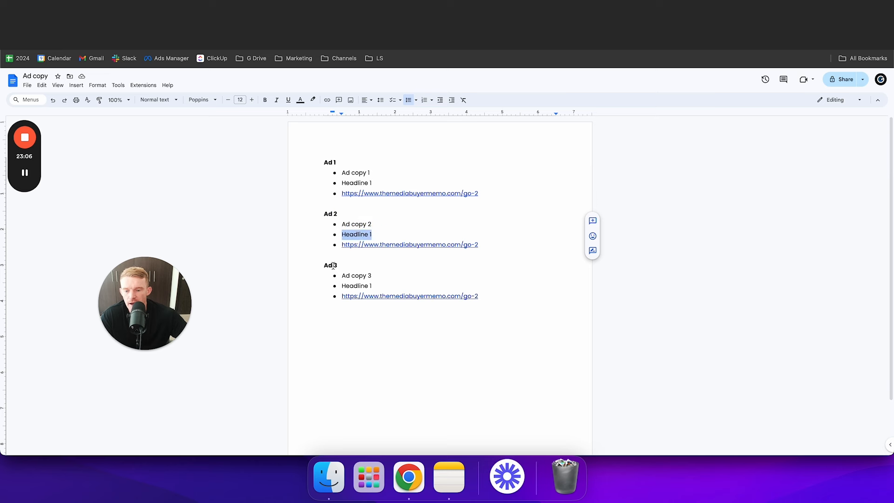
left_click_drag(339, 266, 324, 265)
left_click_drag(387, 276, 341, 286)
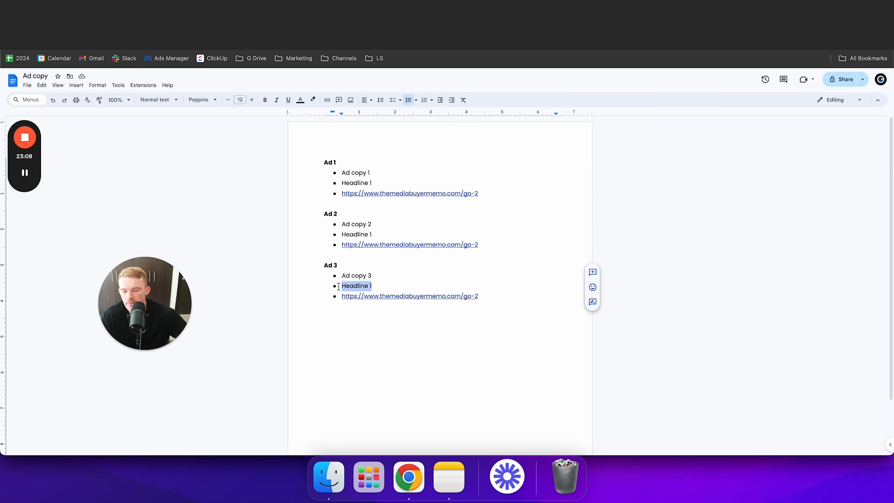
left_click(367, 278)
left_click_drag(376, 276, 364, 276)
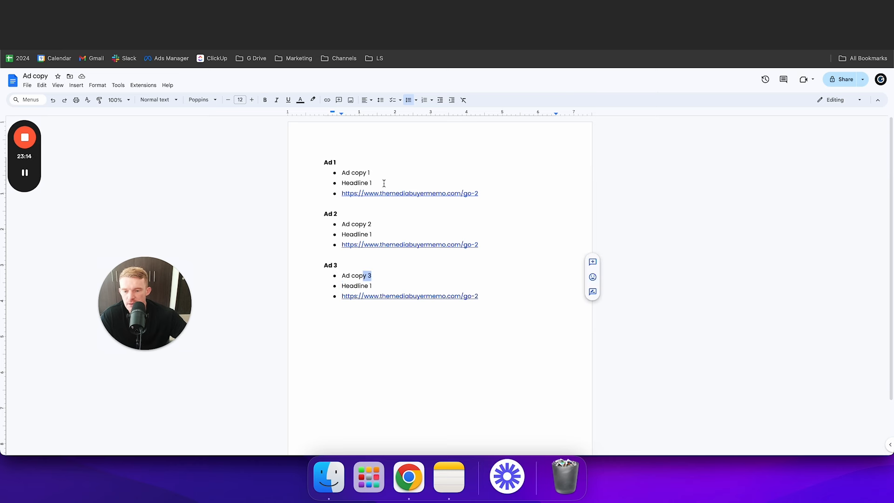
left_click_drag(379, 174, 328, 170)
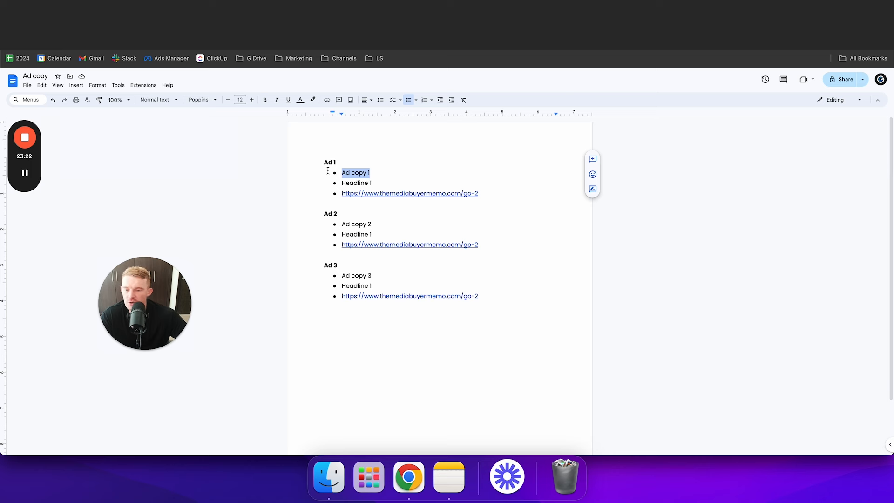
left_click_drag(373, 222, 333, 224)
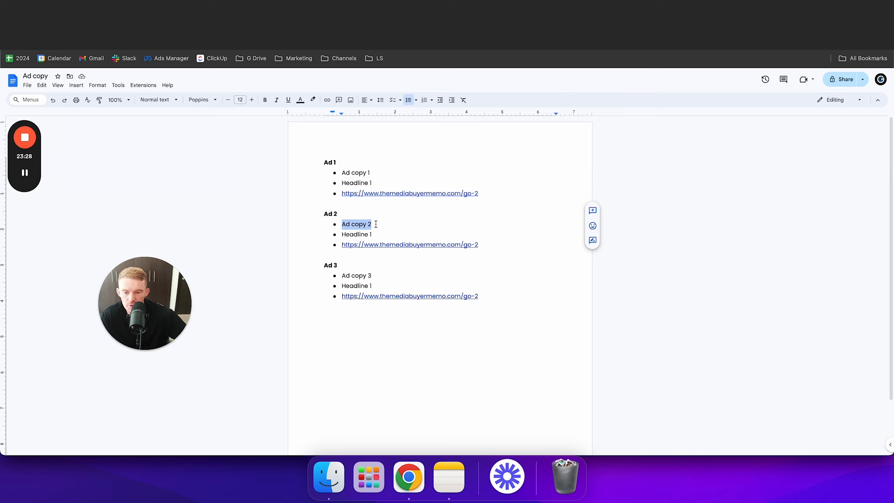
left_click_drag(380, 276, 329, 273)
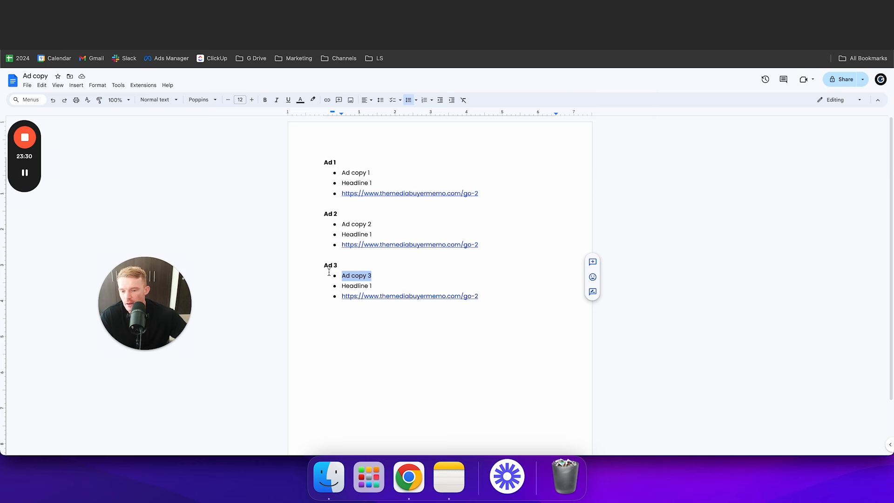
left_click(381, 271)
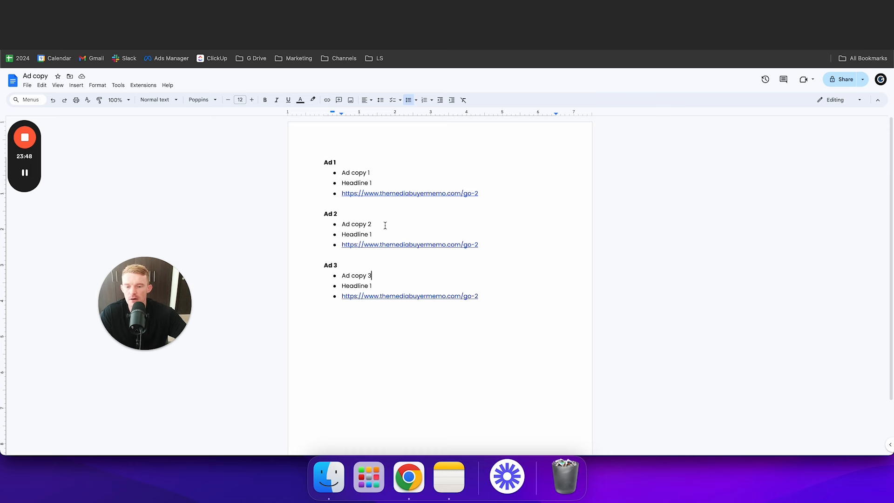
Copy "Ad copy 2" from the document and rename the first duplicated ad in Ads Manager as AC 2 IMG 1.
left_click_drag(372, 224, 325, 222)
key("ctrl+Tab")
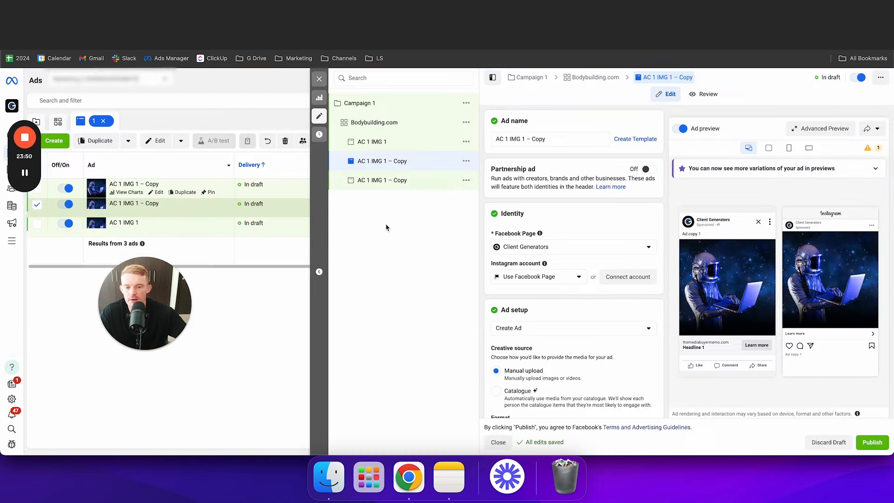
left_click(508, 139)
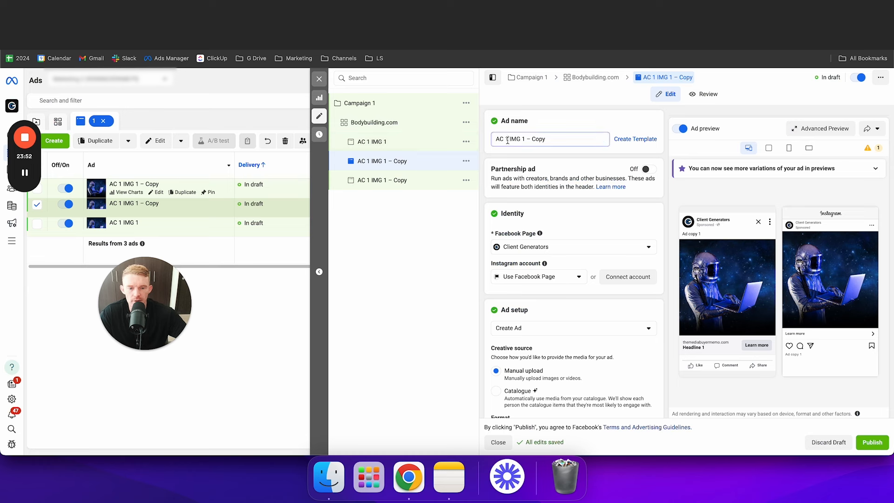
key("BackSpace")
type("2")
left_click_drag(527, 139, 561, 139)
key("BackSpace")
left_click(667, 209)
Replace the primary text of the AC 2 IMG 1 ad with the copied "Ad copy 2".
scroll(667, 209, "down", 3)
scroll(570, 290, "down", 10)
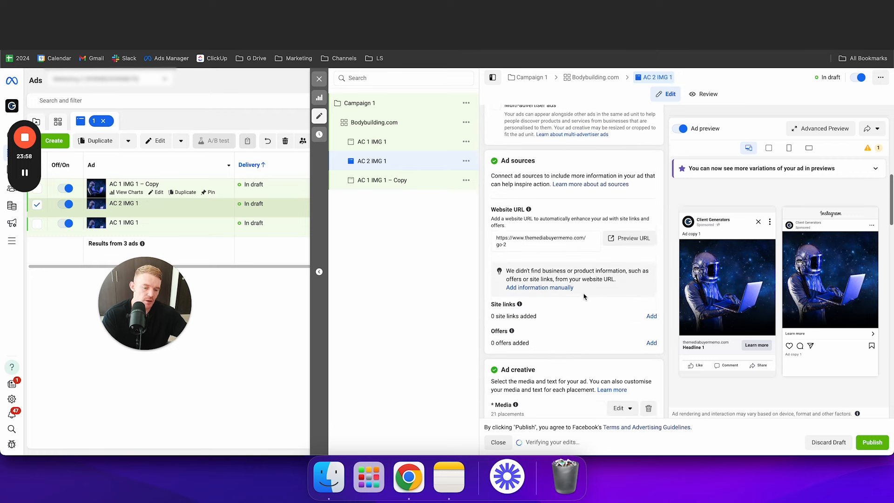
scroll(570, 290, "down", 5)
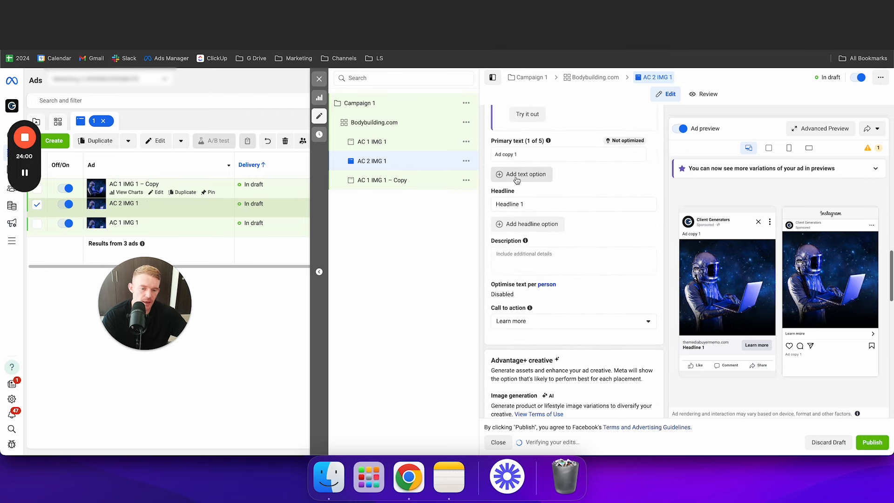
left_click_drag(532, 155, 486, 157)
key("super+v")
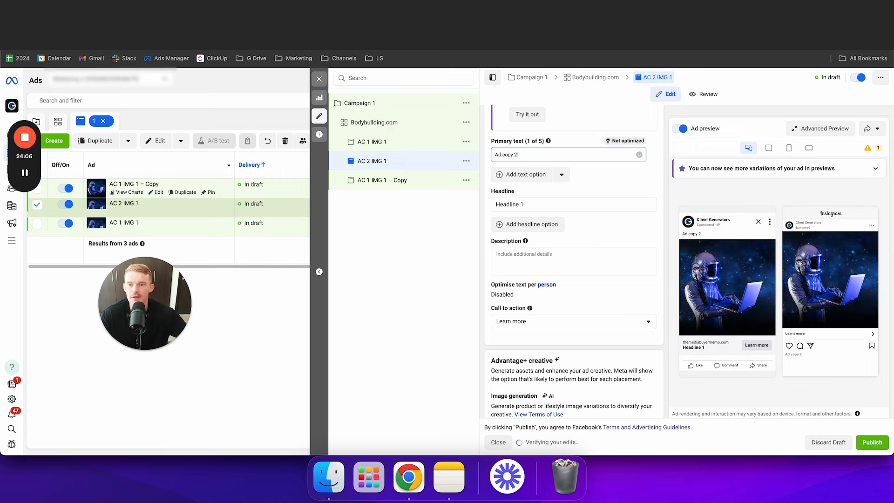
Copy "Ad copy 3" from the Ad copy document and use it as the second duplicated ad's primary text in Ads Manager.
left_click(279, 20)
left_click_drag(384, 279, 342, 276)
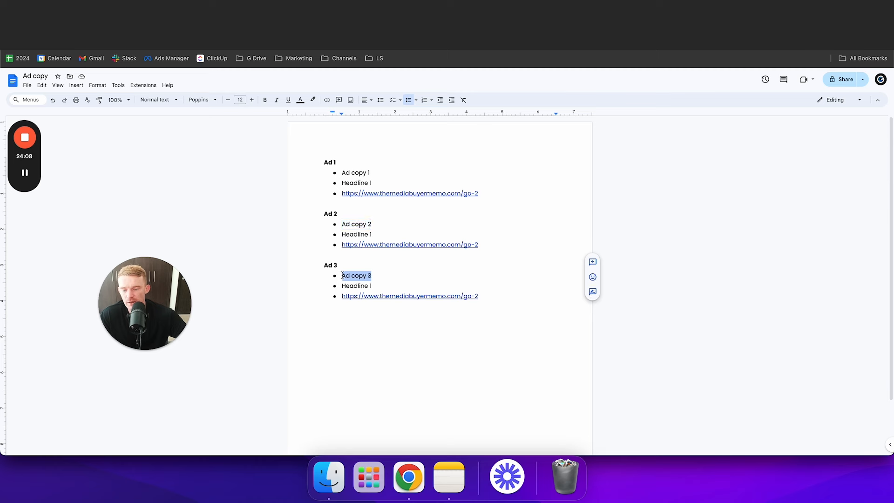
key("ctrl+shift+Tab")
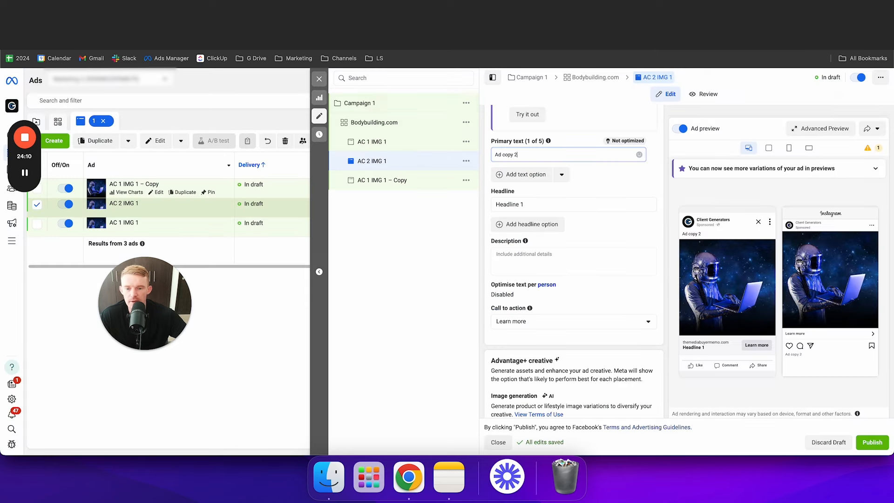
left_click(399, 183)
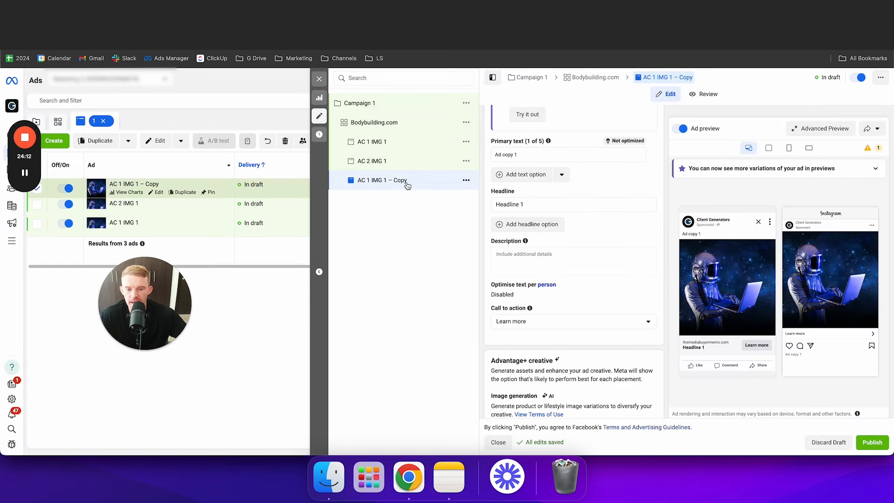
left_click(535, 157)
key("super+v")
key("Delete")
key("Delete")
key("Delete")
key("Delete")
key("Delete")
key("Delete")
key("Delete")
key("Delete")
key("Delete")
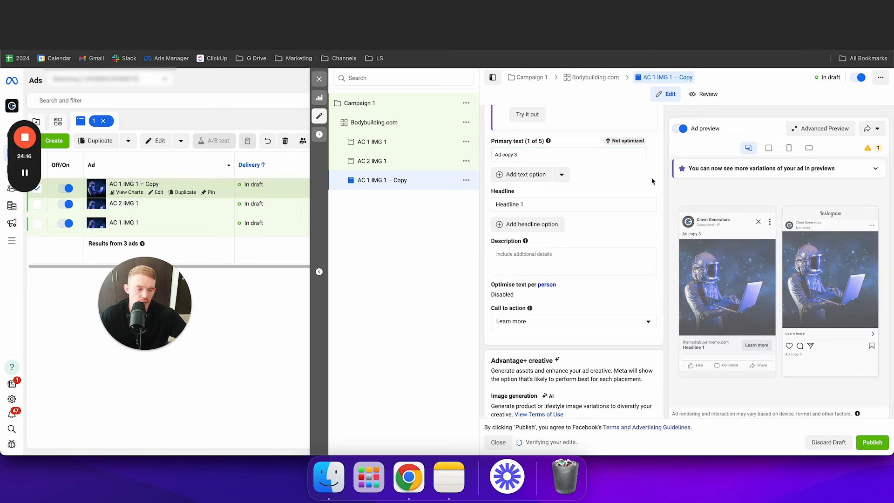
Rename the second duplicated ad as AC 3 IMG 1.
scroll(514, 135, "up", 10)
scroll(513, 135, "up", 4)
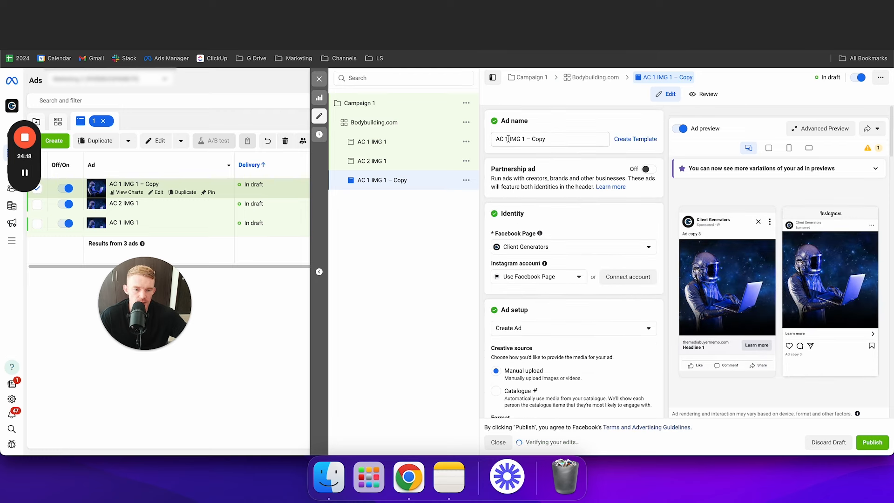
type("3")
left_click_drag(525, 140, 575, 143)
key("BackSpace")
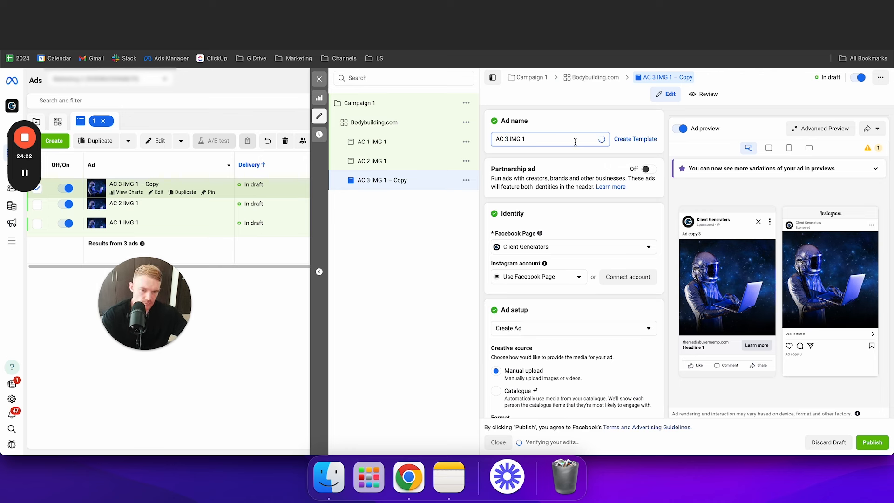
Switch to the campaign structure diagram in FigJam and draw arrows pointing at the first ad and the first ad set.
left_click(668, 186)
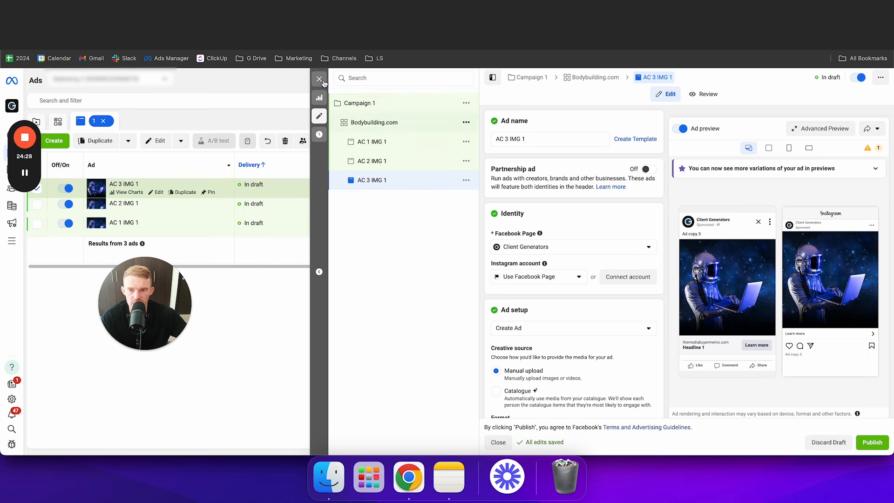
key("ctrl+Tab")
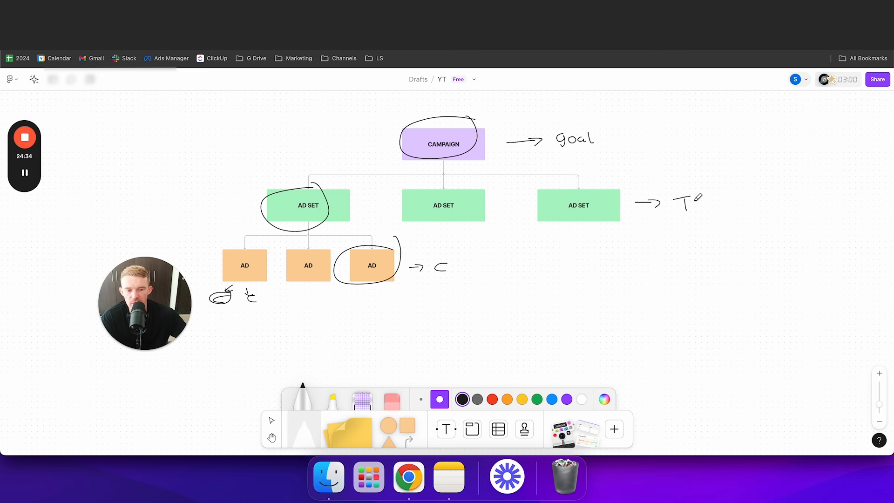
scroll(399, 205, "left", 5)
left_click_drag(230, 258, 252, 261)
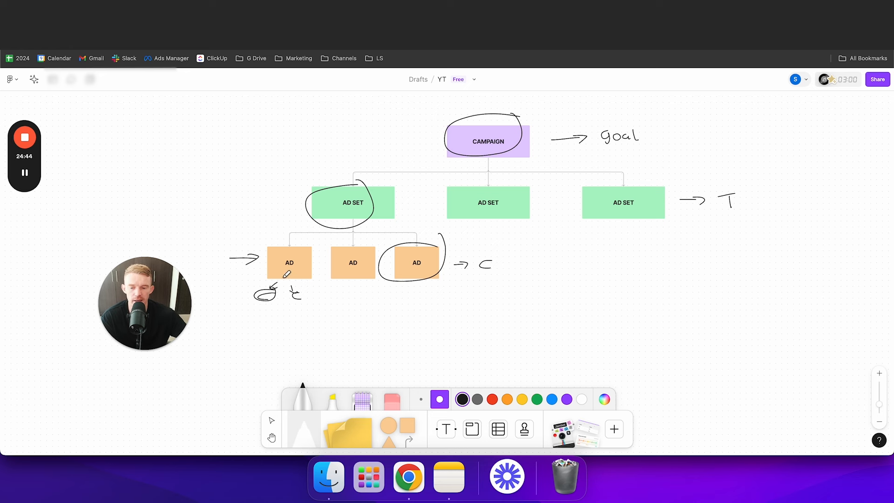
mouse_move(258, 203)
left_mouse_down()
mouse_move(290, 201)
mouse_move(282, 205)
left_mouse_up()
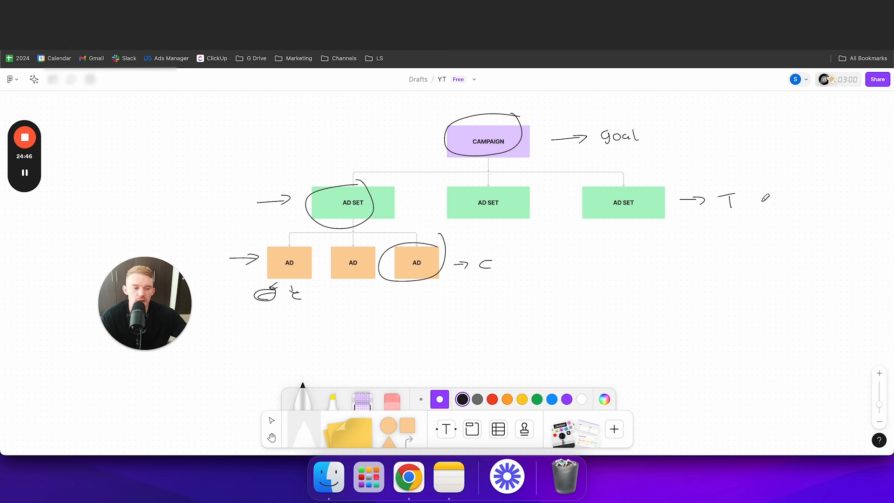
left_click_drag(732, 195, 731, 207)
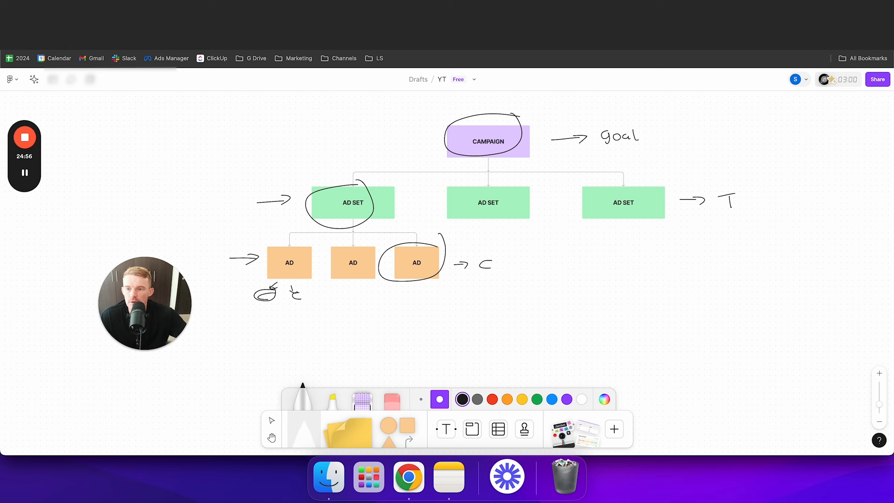
mouse_move(778, 160)
left_mouse_down()
mouse_move(771, 169)
mouse_move(818, 162)
left_mouse_up()
Return to Ads Manager and duplicate the Bodybuilding.com ad set into the original campaign with 4 copies.
key("ctrl+Tab")
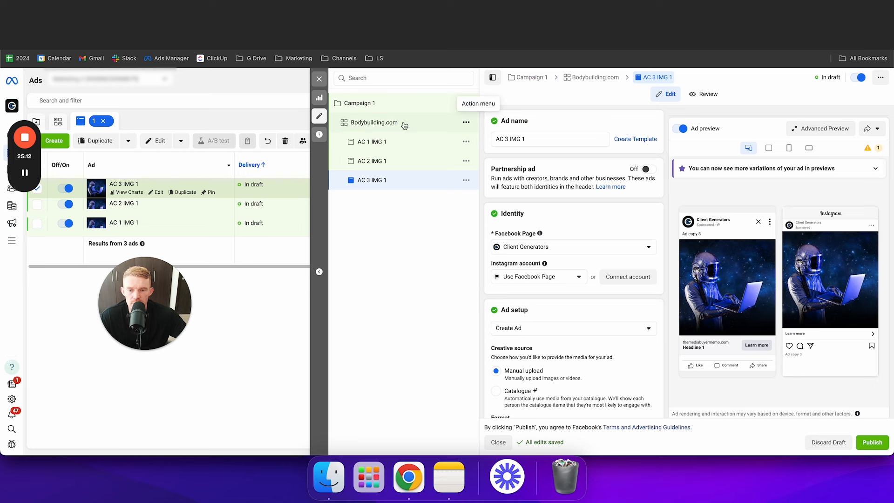
left_click(466, 124)
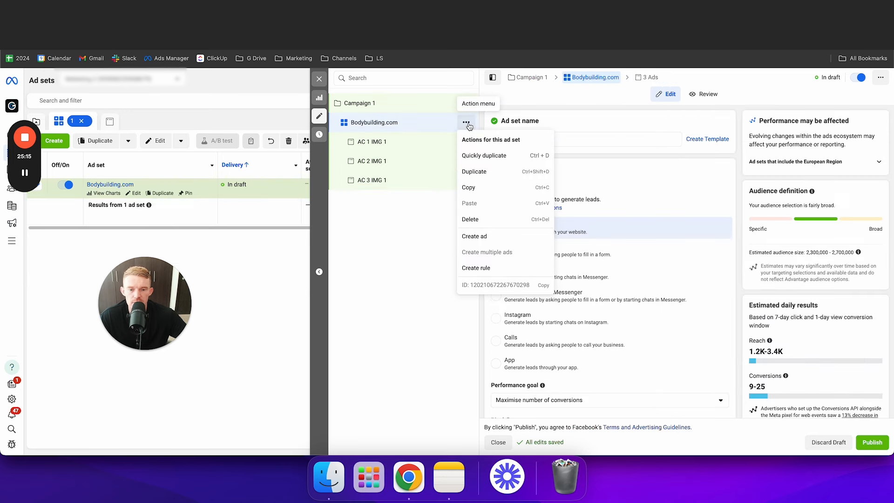
left_click(494, 174)
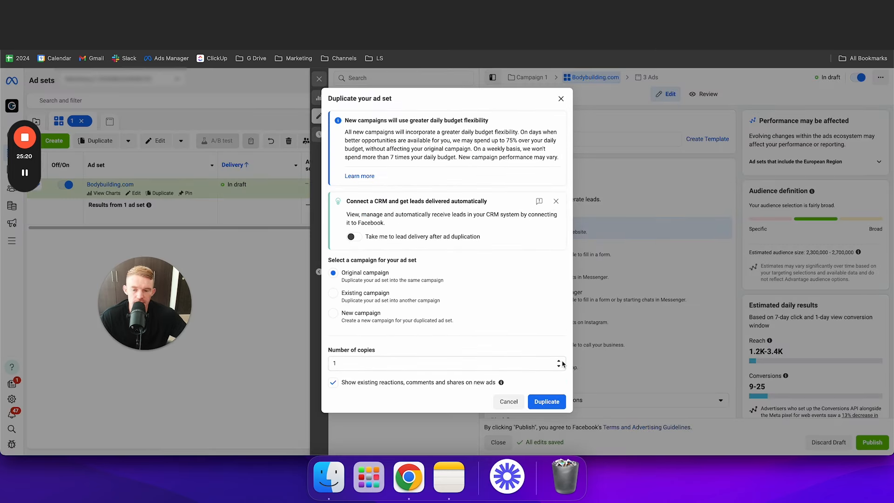
left_click(559, 361)
left_click(560, 361)
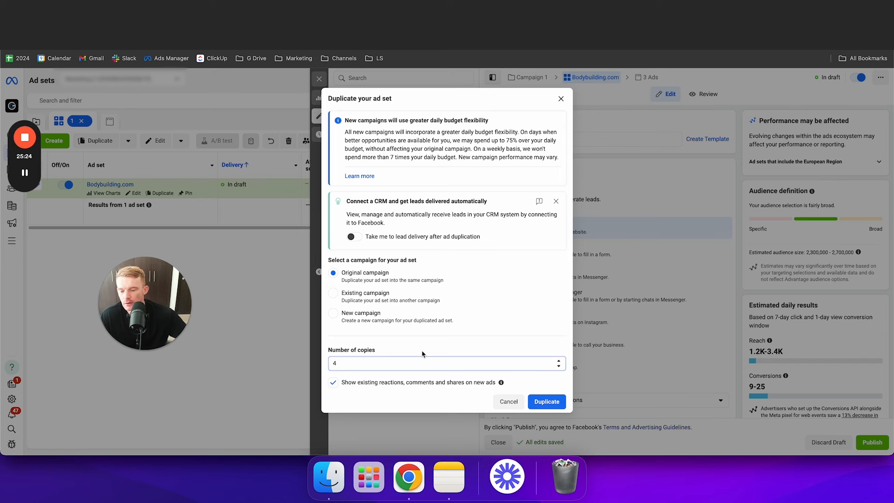
left_click(547, 402)
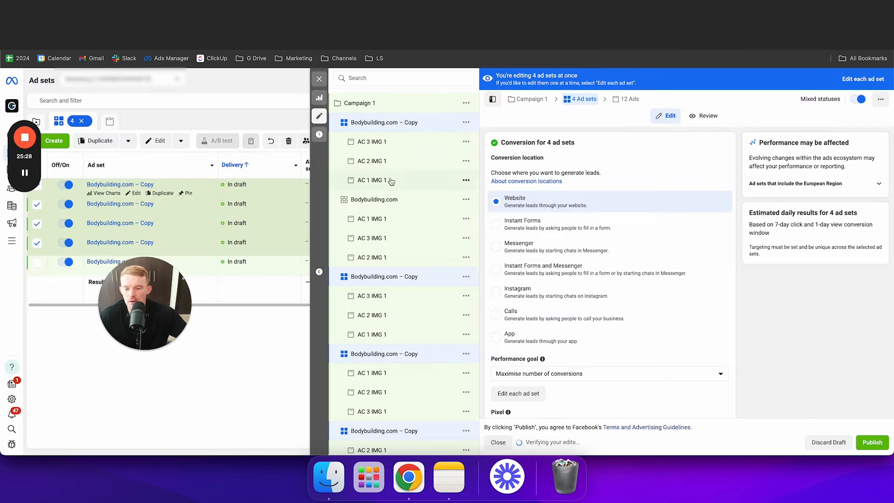
Add the suggested interest Weight training (weightlifting) to the detailed targeting of the first duplicated ad set.
scroll(410, 213, "down", 1)
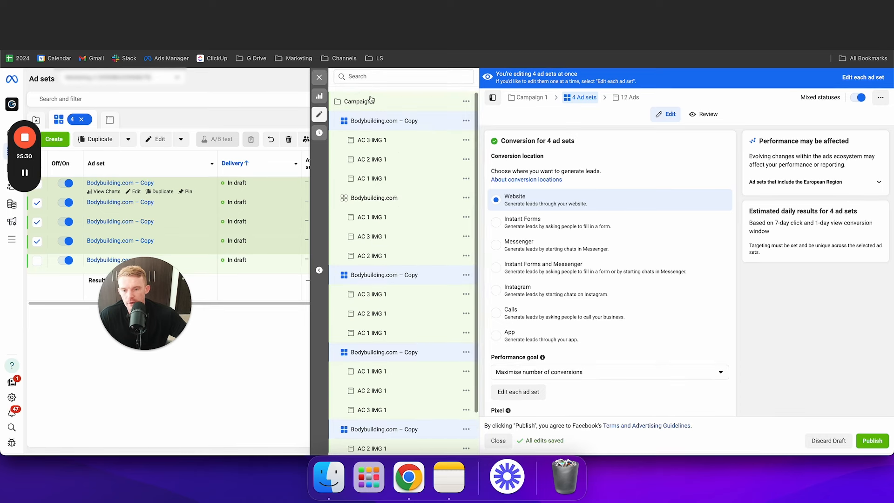
scroll(387, 219, "down", 2)
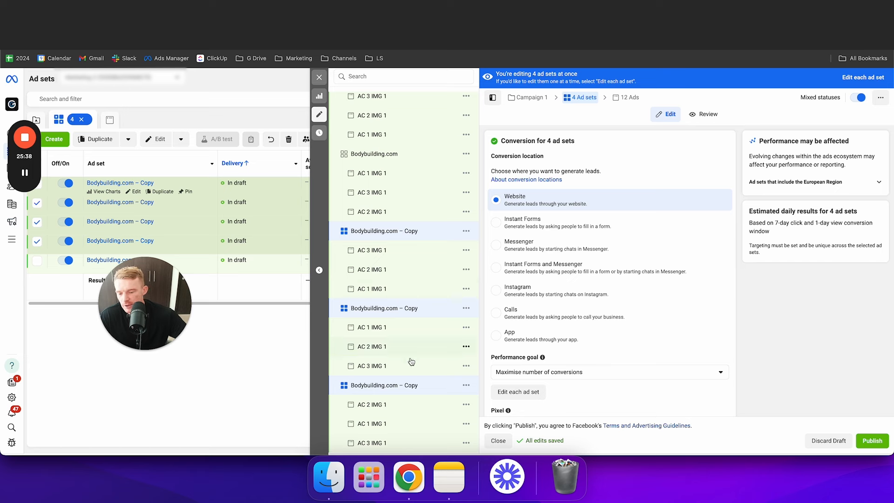
scroll(415, 349, "up", 2)
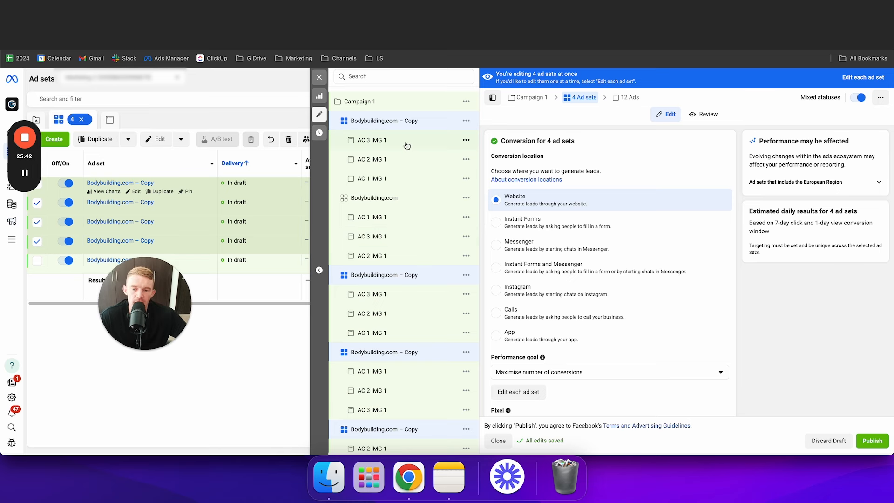
left_click(415, 126)
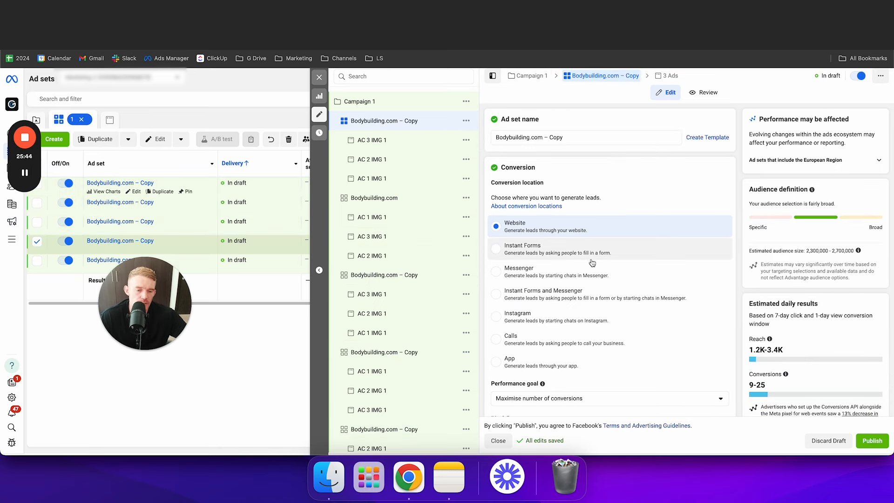
scroll(592, 264, "down", 10)
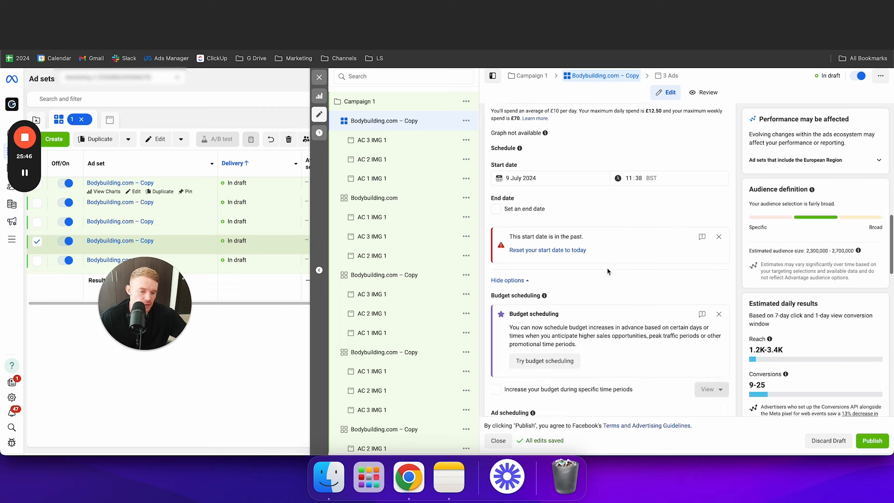
scroll(608, 271, "down", 10)
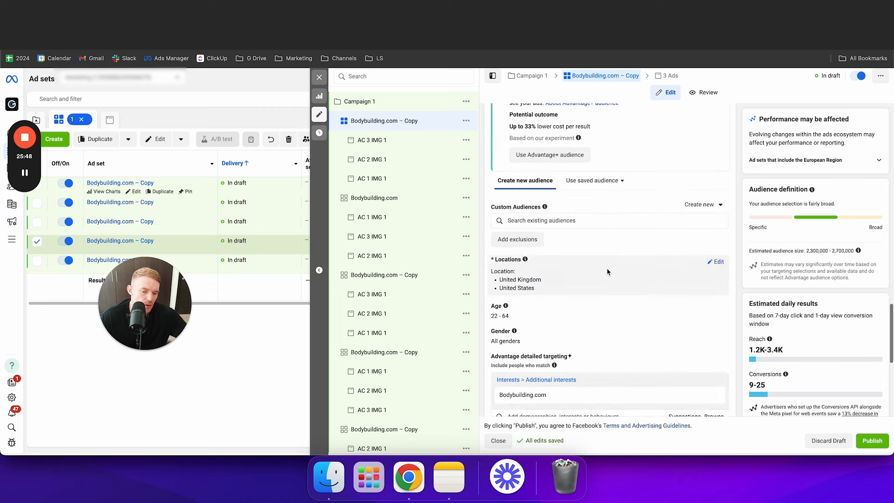
scroll(606, 270, "down", 3)
mouse_move(542, 241)
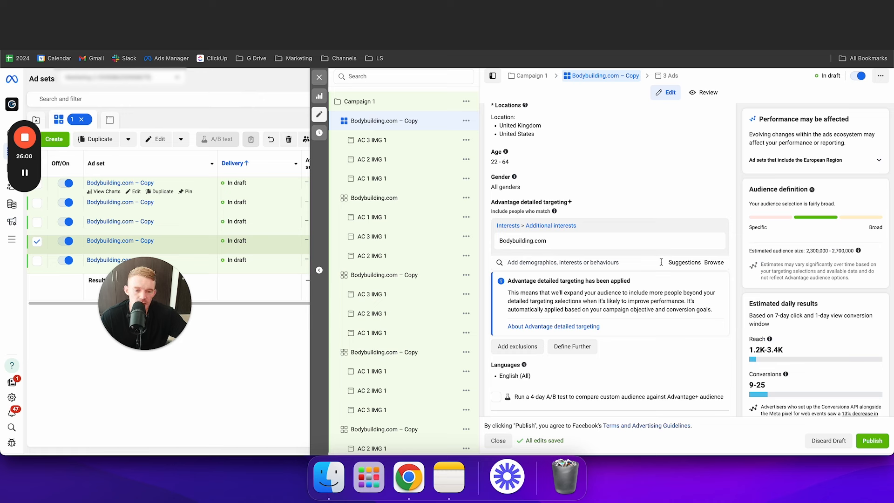
left_click(683, 263)
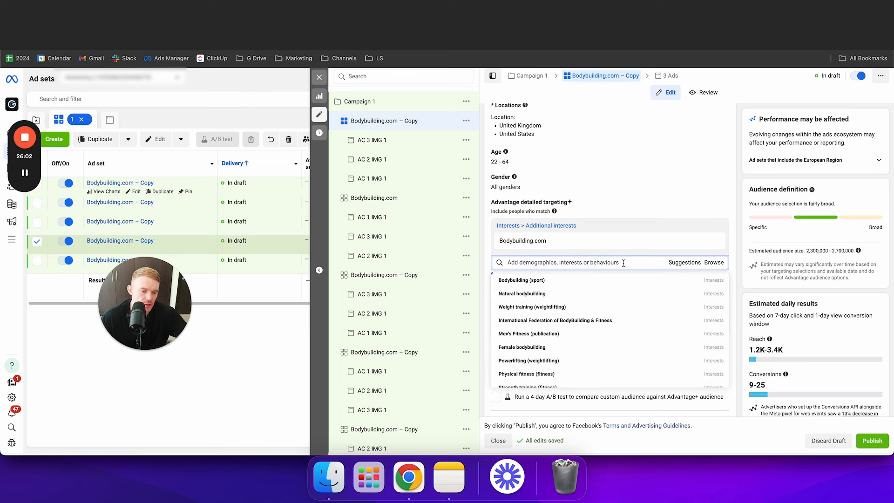
scroll(624, 325, "down", 2)
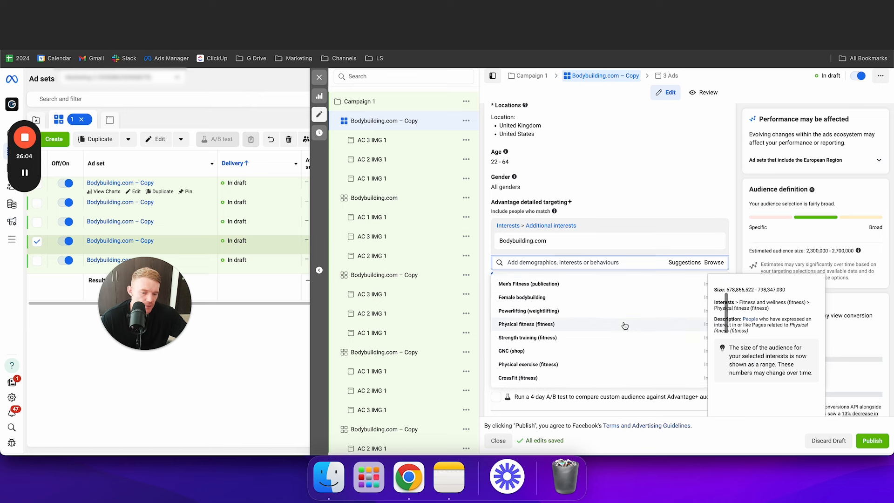
scroll(625, 325, "down", 3)
scroll(626, 325, "up", 5)
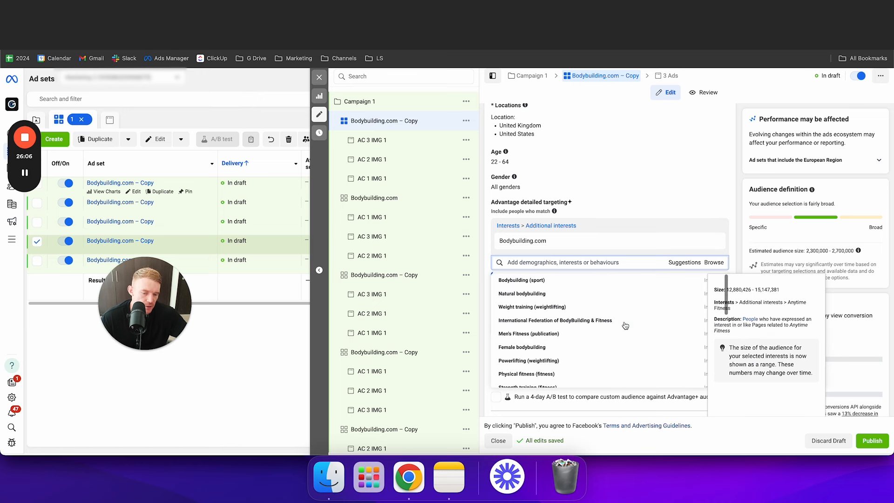
left_click(601, 310)
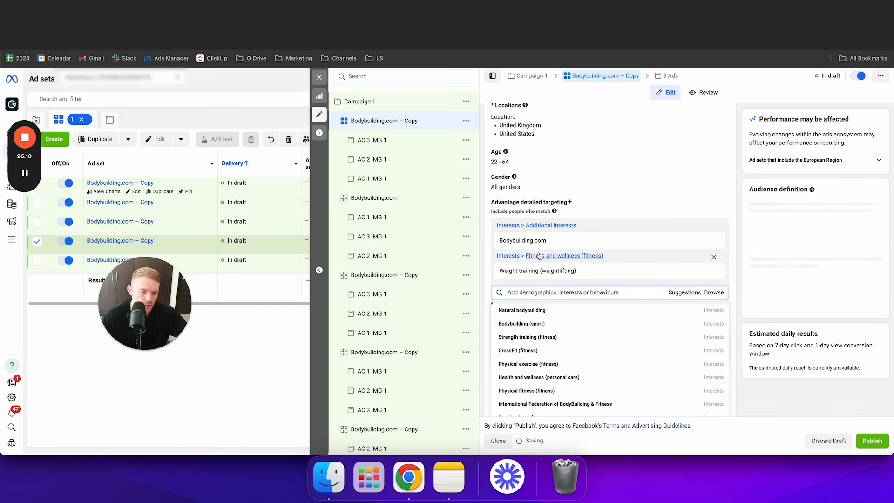
Remove the Bodybuilding.com interest from this ad set and rename the ad set as Weight training (weightlifting).
triple_click(541, 274)
key("ctrl+c")
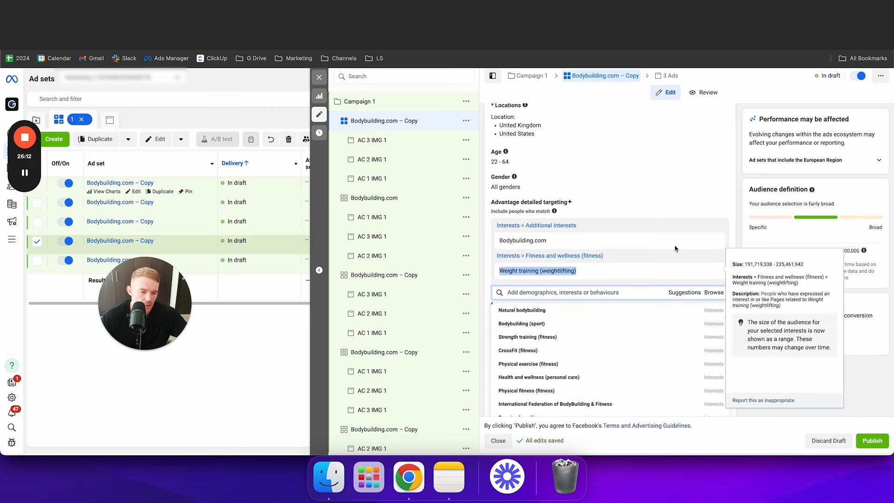
left_click(714, 242)
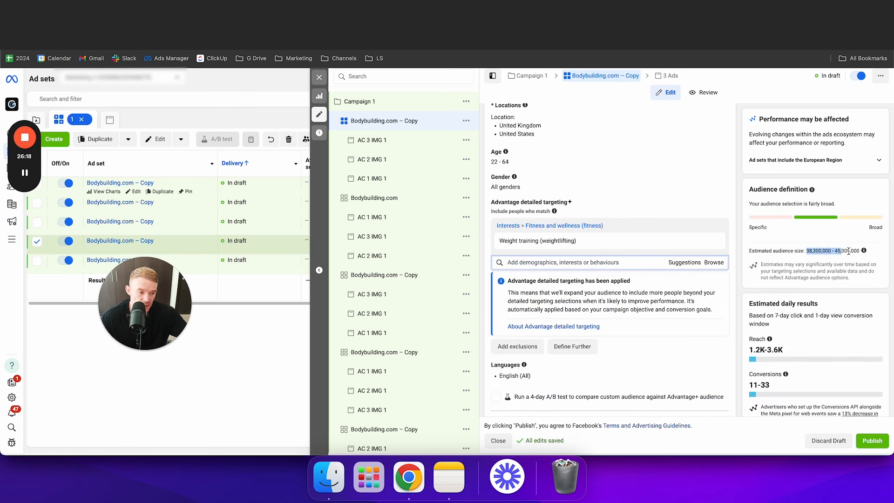
mouse_move(666, 247)
scroll(606, 232, "up", 15)
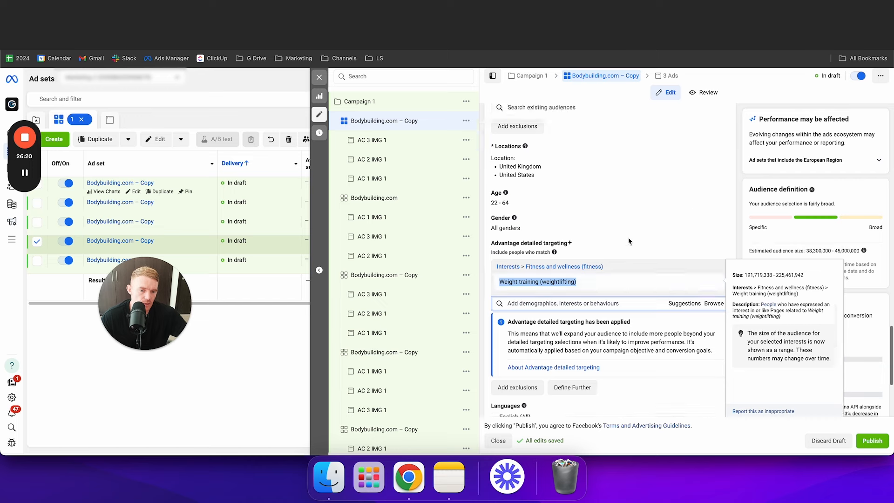
scroll(546, 135, "up", 3)
triple_click(542, 137)
key("ctrl+v")
left_click(739, 170)
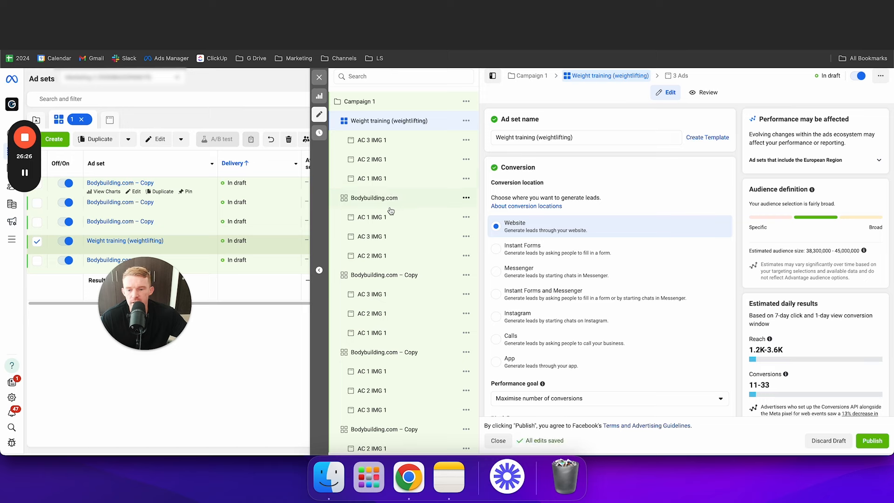
Replace the Bodybuilding.com interest of the second duplicated ad set with Men's Fitness (publication).
scroll(394, 207, "down", 2)
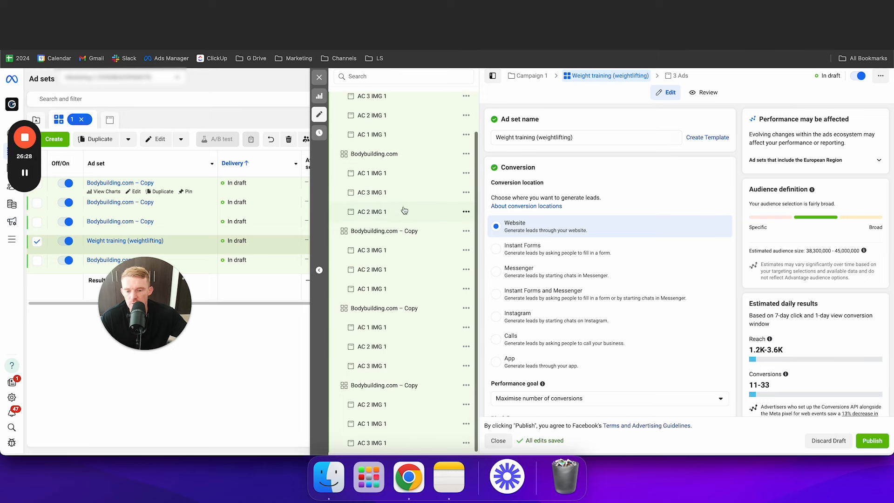
left_click(394, 231)
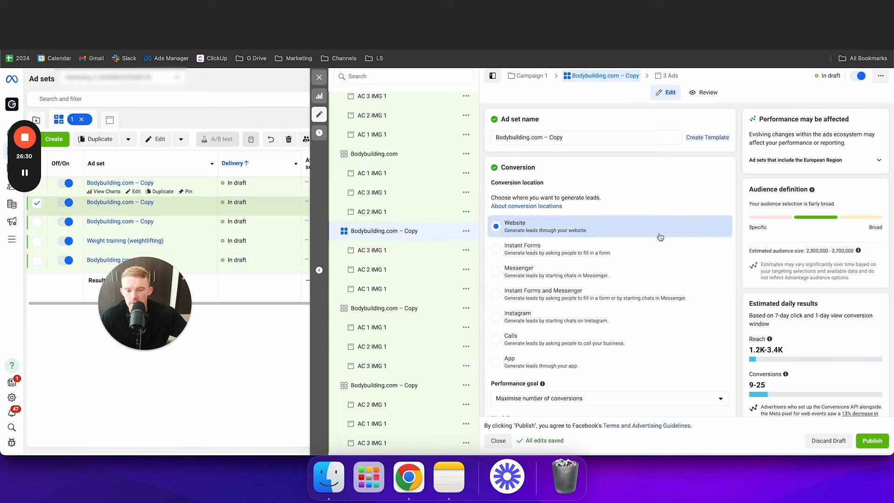
scroll(666, 242, "down", 5)
scroll(666, 242, "down", 10)
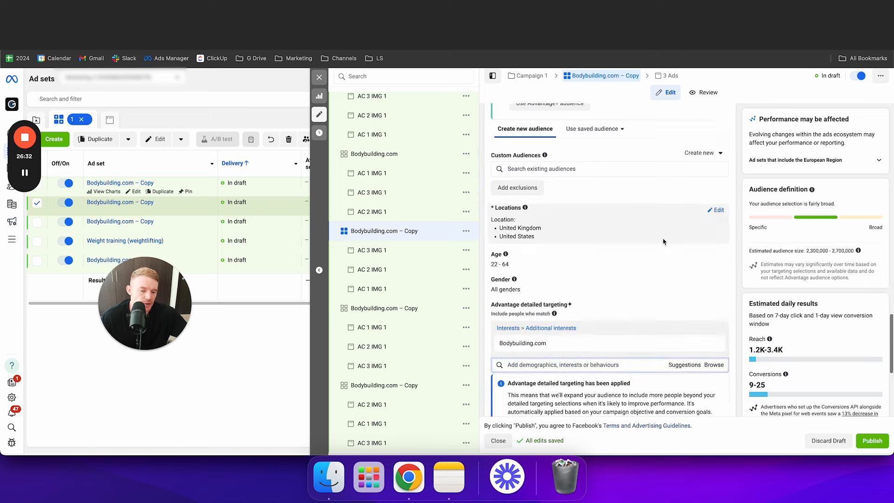
left_click(685, 310)
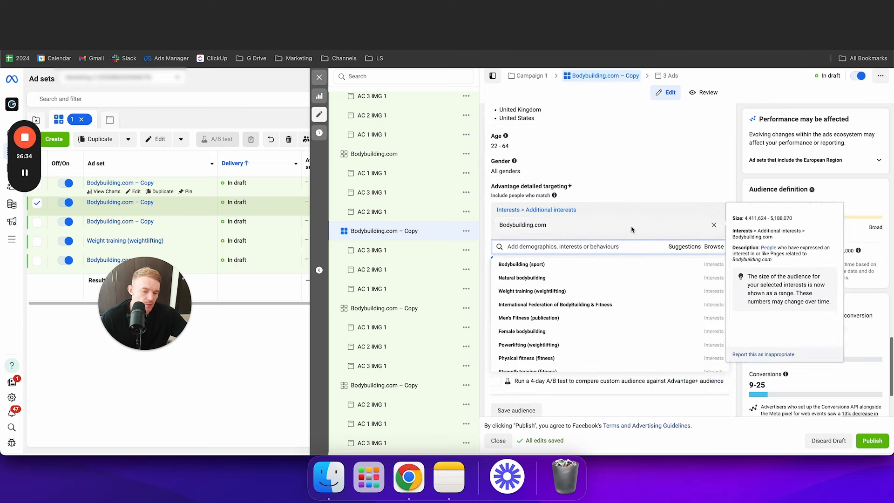
left_click(606, 321)
left_click(714, 226)
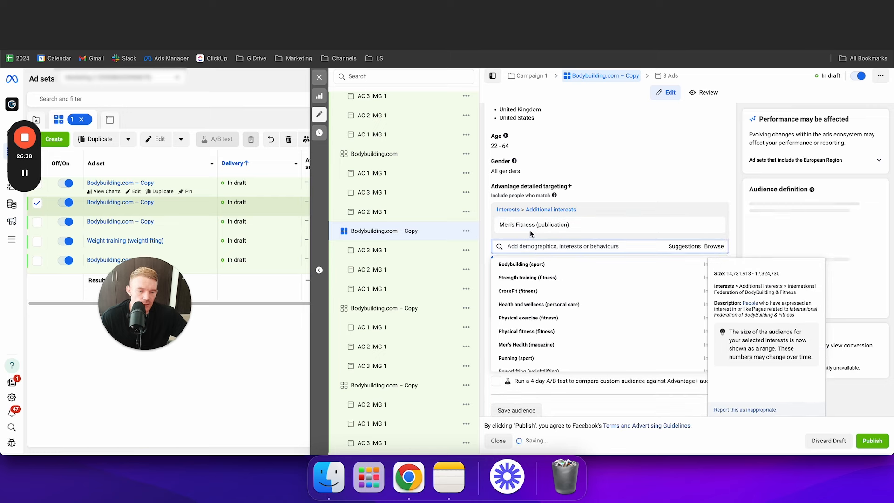
Rename the second duplicated ad set as Men's Fitness (publication), matching its interest.
left_click(576, 226)
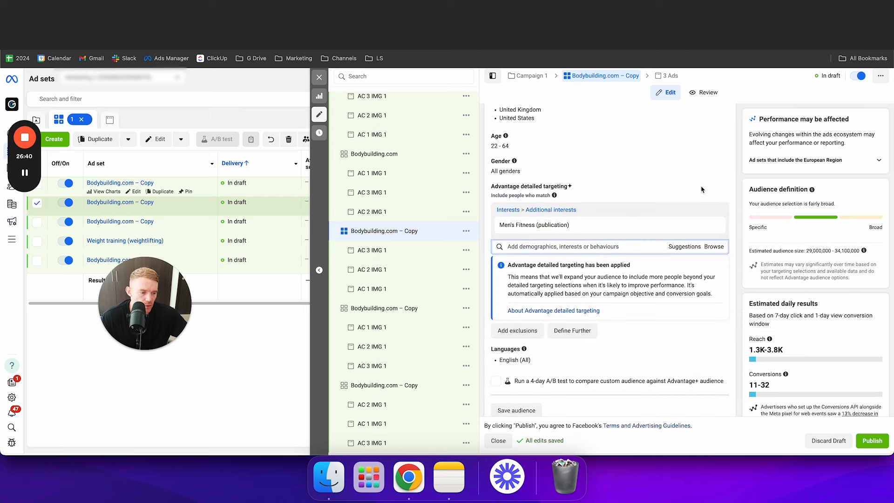
scroll(562, 241, "up", 5)
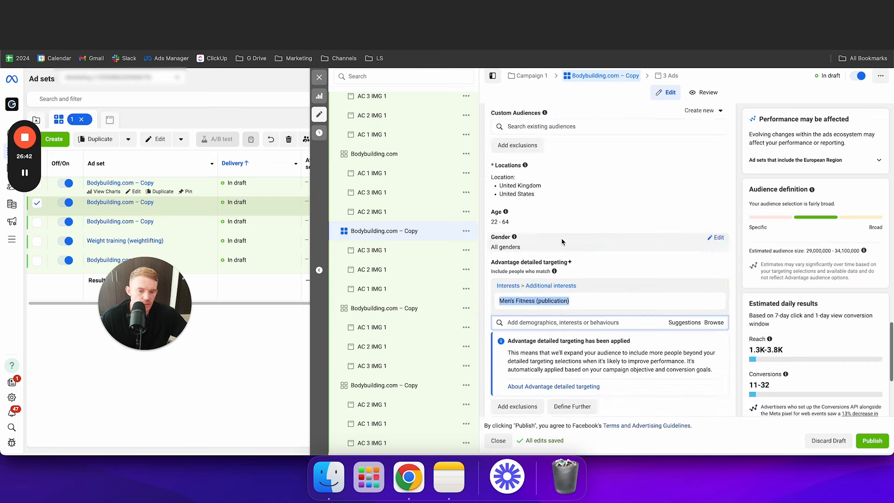
scroll(563, 242, "up", 5)
triple_click(565, 137)
type("Men's Fitness (publication)")
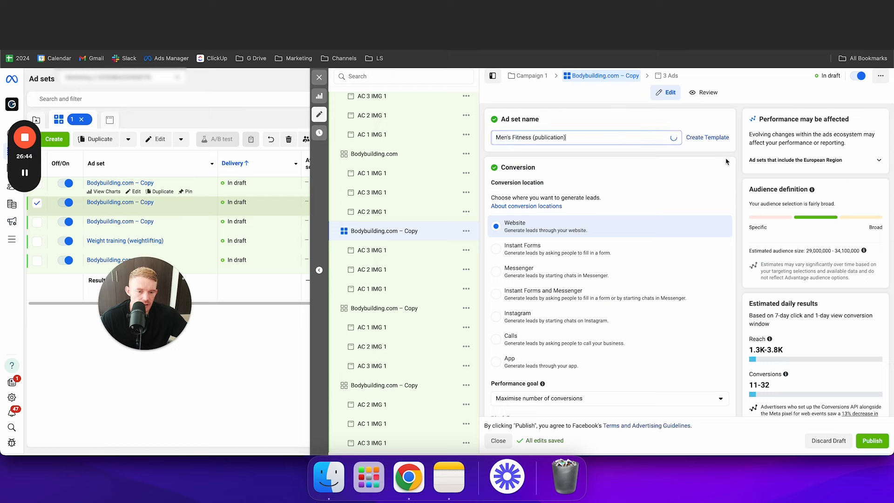
Replace the Bodybuilding.com interest of the third duplicated ad set with the suggested interest Powerlifting (weightlifting).
scroll(398, 224, "down", 2)
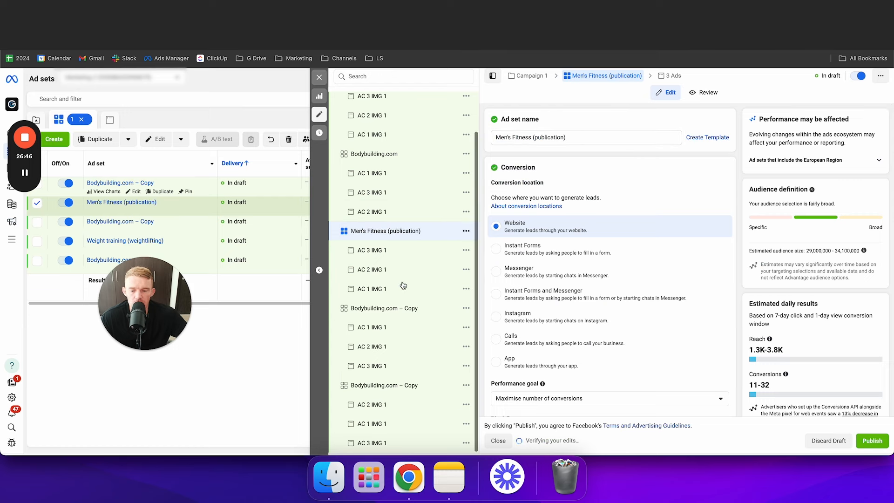
left_click(399, 308)
scroll(611, 309, "down", 20)
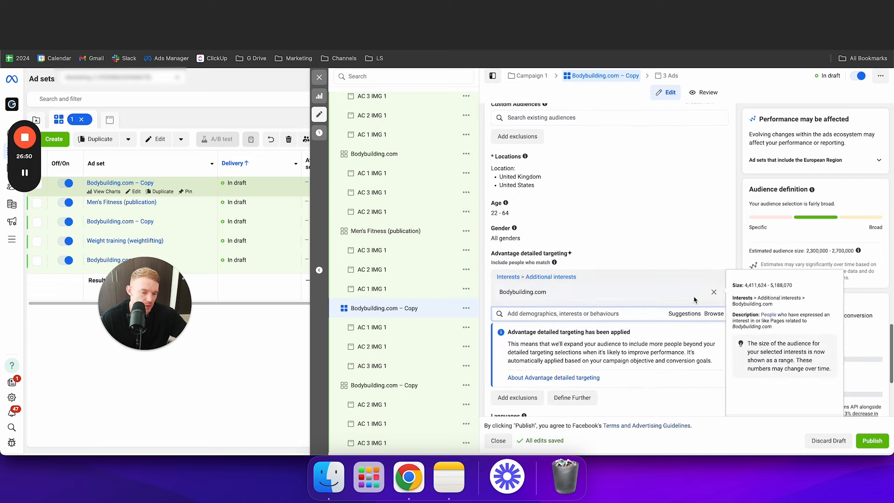
left_click(674, 317)
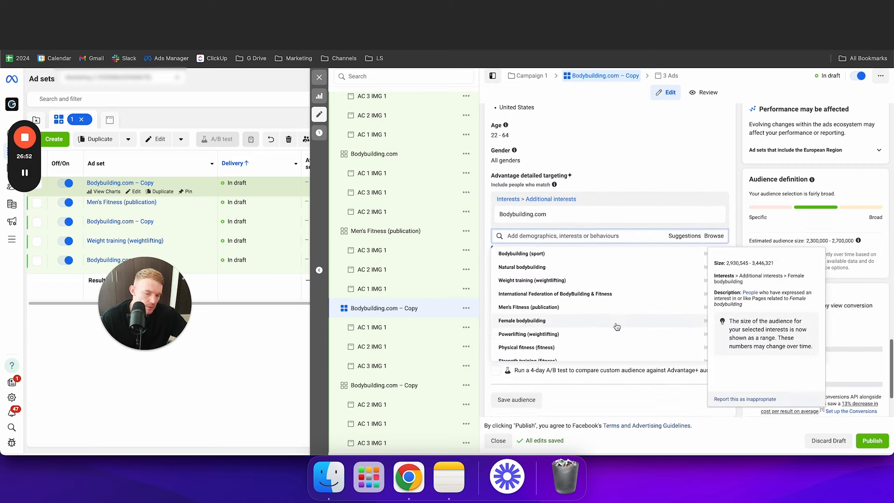
scroll(610, 321, "down", 5)
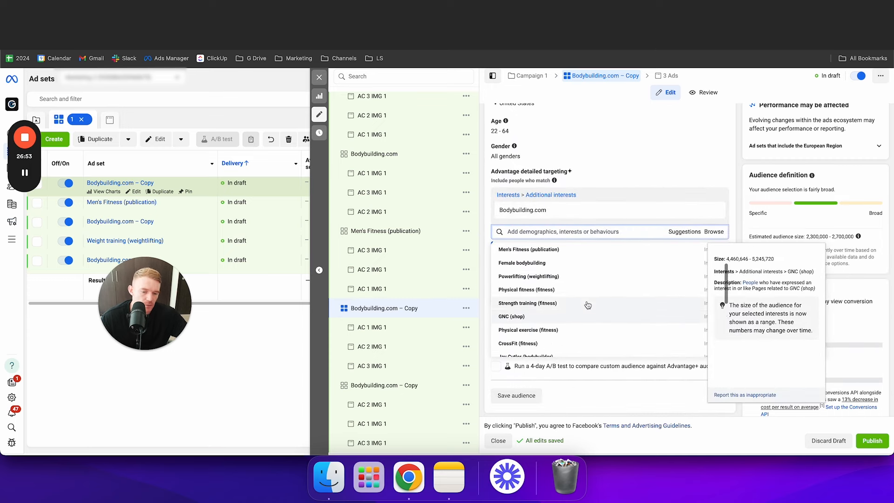
left_click(599, 277)
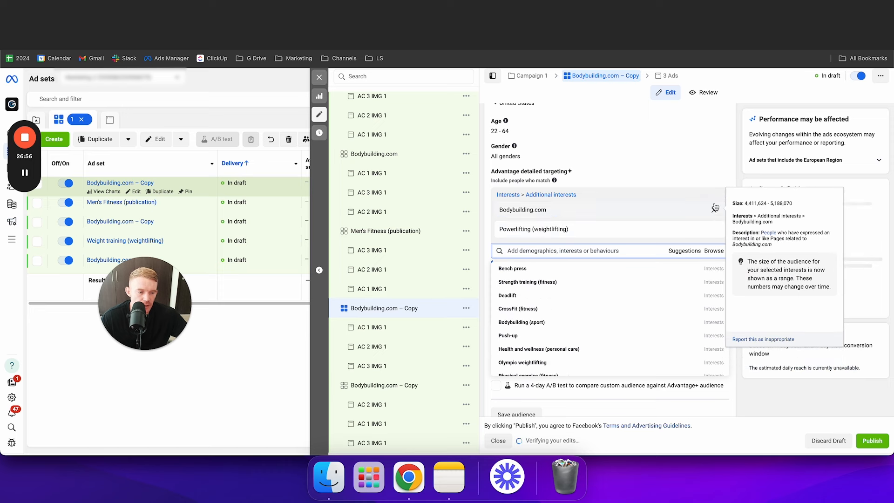
left_click(714, 210)
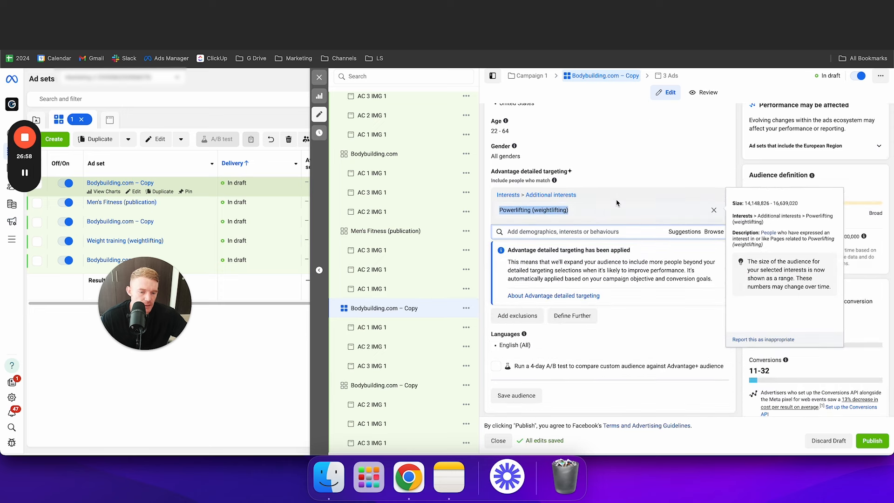
left_click_drag(821, 240, 852, 238)
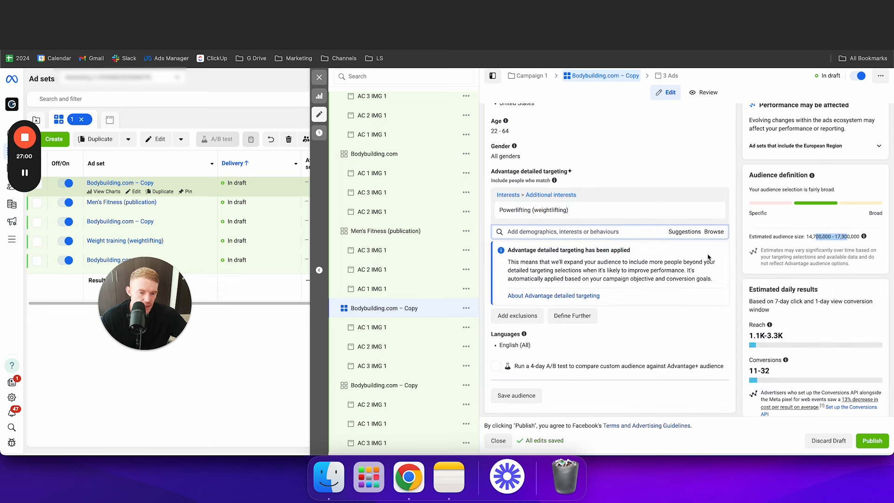
Rename the third duplicated ad set as Powerlifting (weightlifting), matching its interest.
scroll(699, 242, "up", 10)
scroll(674, 224, "up", 3)
triple_click(605, 139)
key("ctrl+v")
Replace the Bodybuilding.com interest of the last duplicated ad set with the suggested interest Protein (science).
scroll(727, 209, "down", 6)
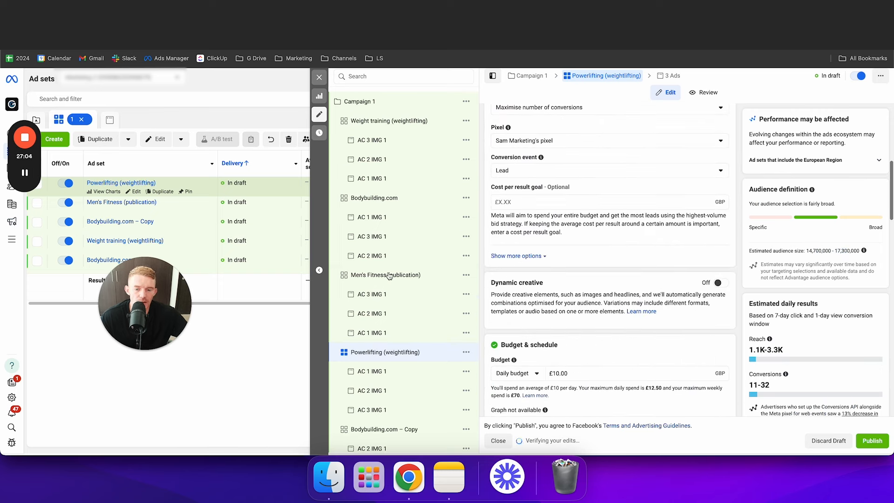
left_click(412, 385)
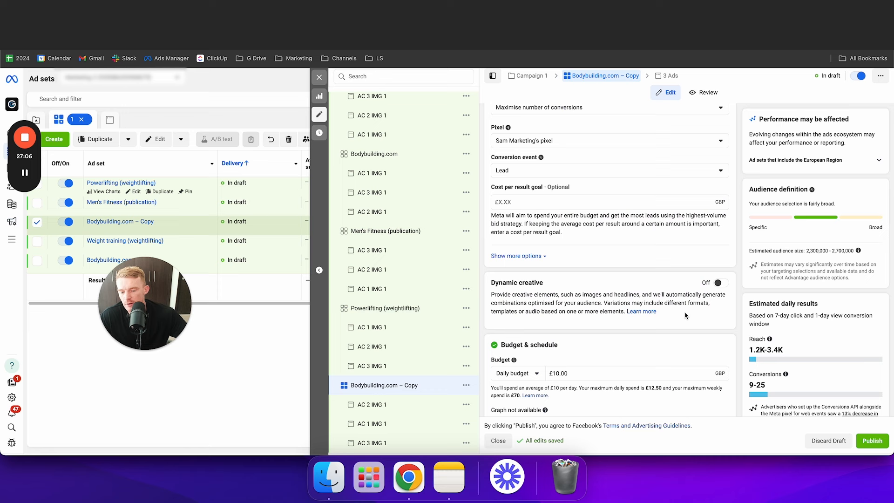
scroll(662, 304, "down", 8)
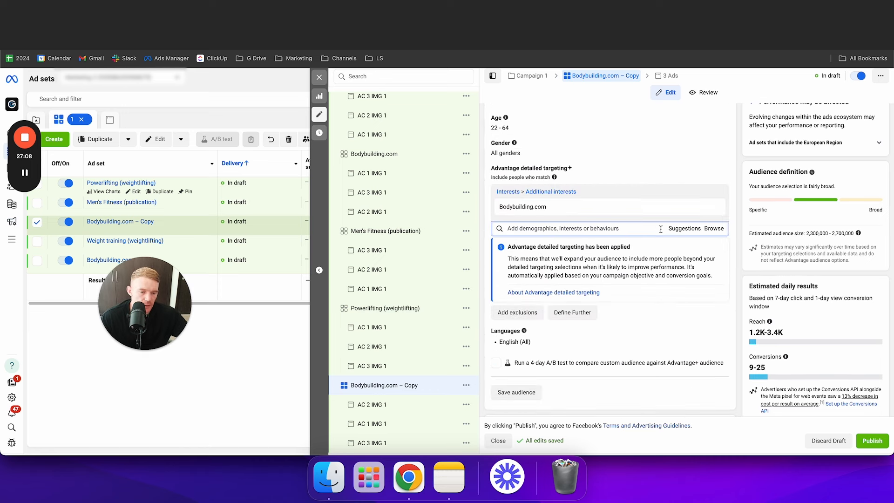
left_click(685, 228)
scroll(617, 311, "down", 5)
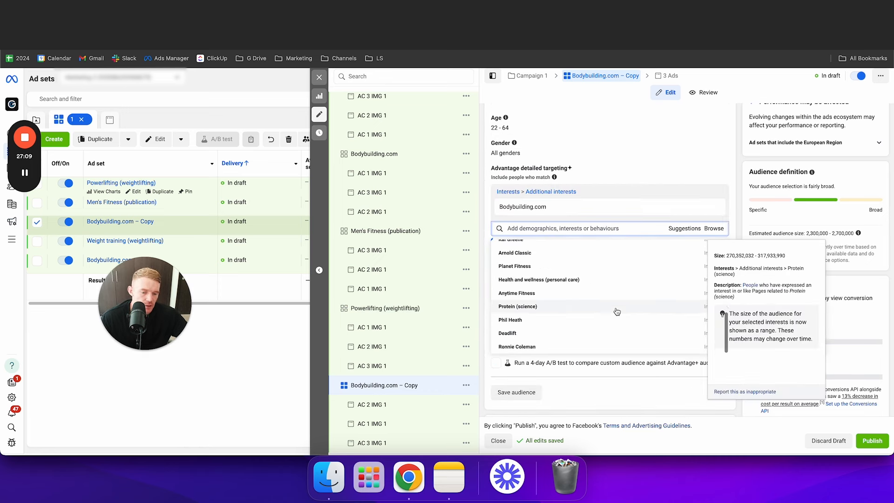
left_click(571, 308)
triple_click(537, 227)
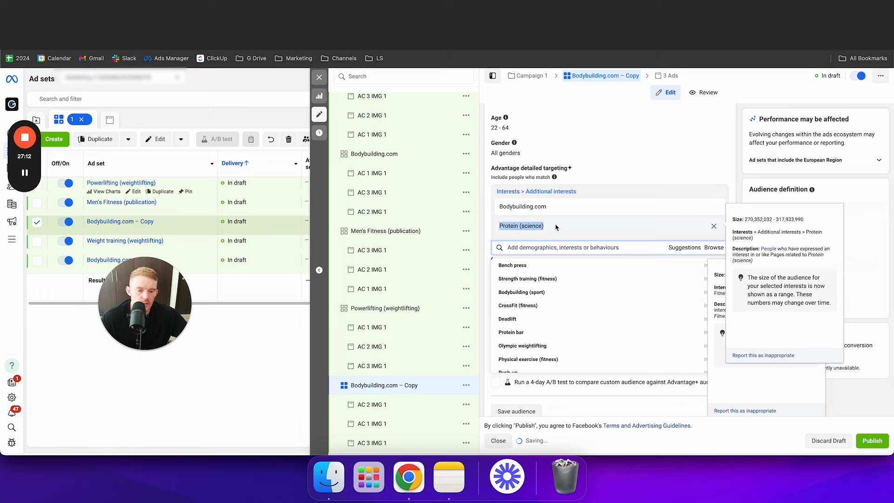
triple_click(563, 212)
left_click(724, 158)
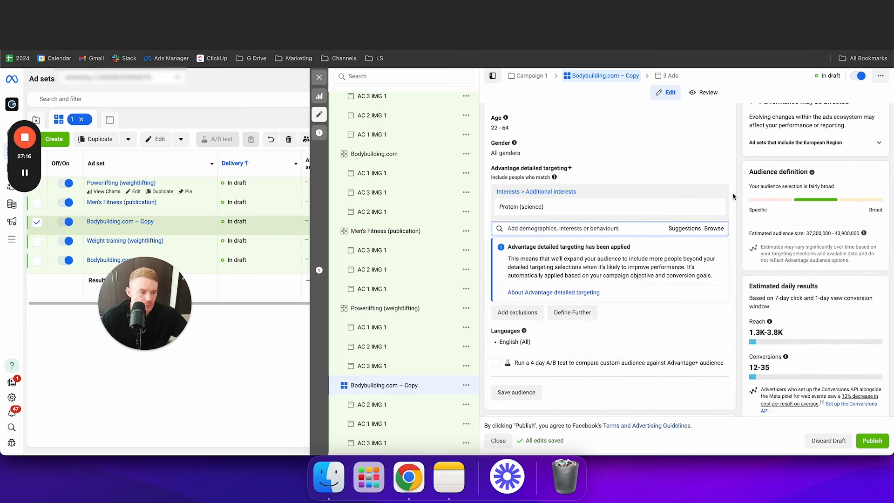
Rename the last duplicated ad set as Protein (science), matching its interest.
scroll(605, 139, "up", 10)
left_click(590, 137)
key("super+a")
key("super+v")
left_click(741, 174)
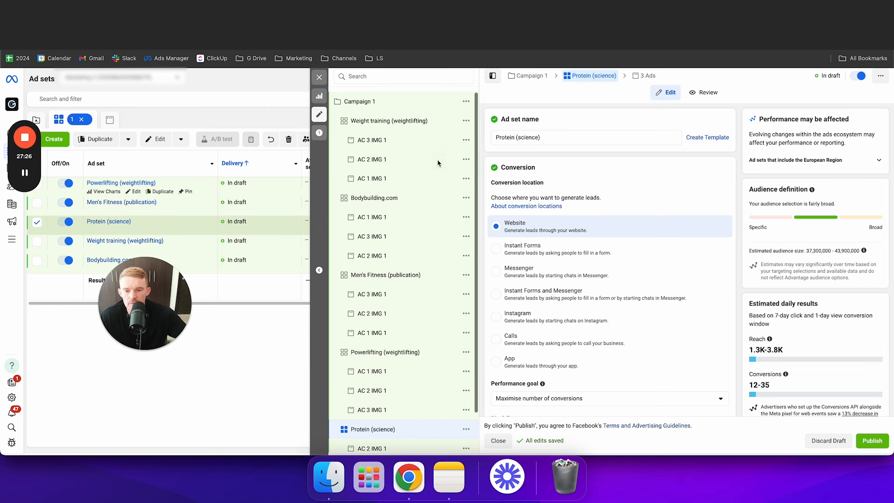
Close the ad set editor and return to the full list of ad sets.
scroll(570, 226, "down", 10)
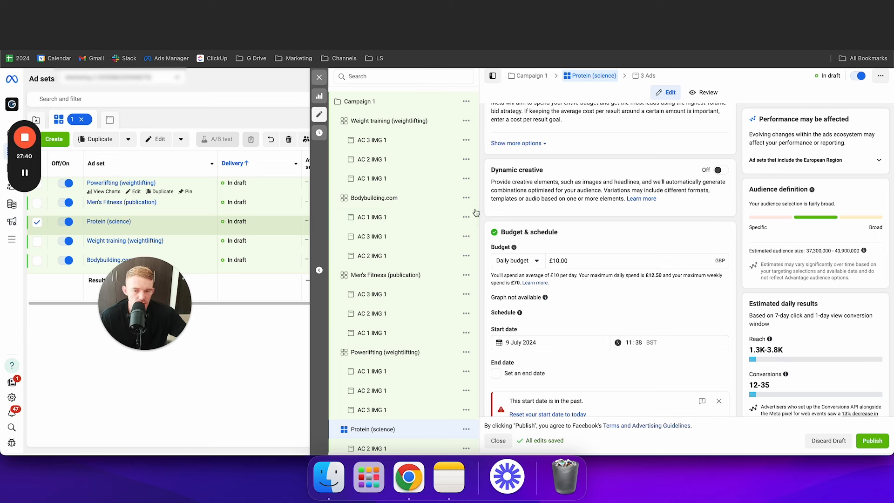
left_click(319, 78)
left_click(457, 242)
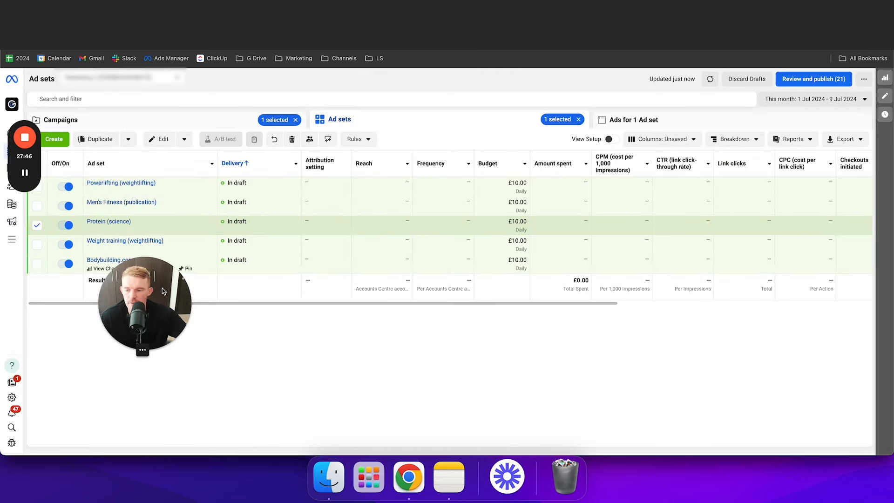
Review the structure of Campaign 1 at campaign, ad set and ad level.
left_click(245, 124)
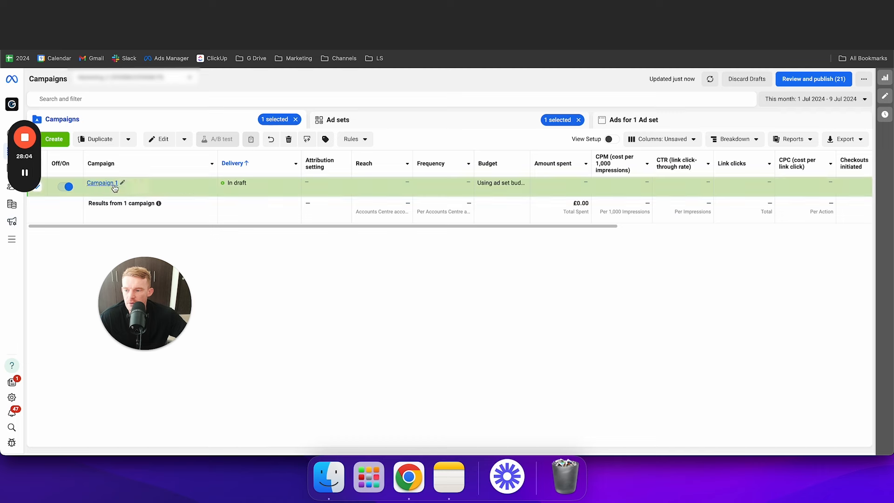
left_click(340, 122)
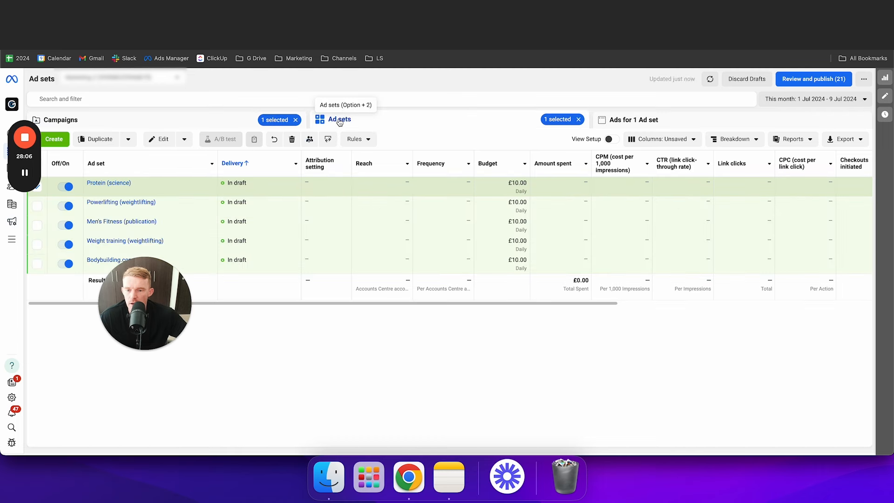
left_click_drag(160, 277, 261, 308)
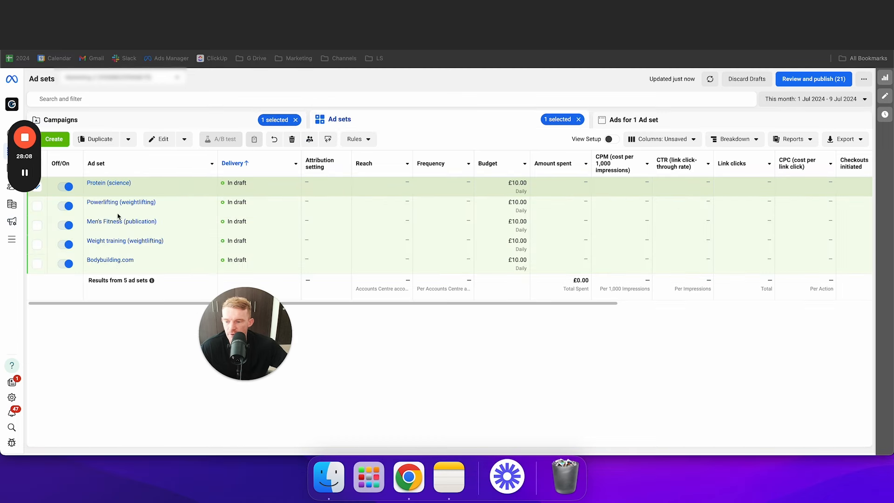
left_click(620, 124)
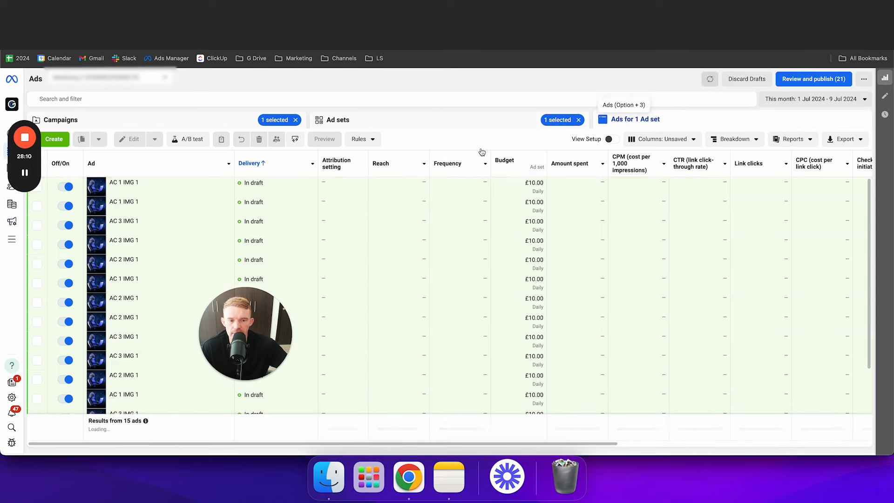
scroll(202, 231, "down", 2)
scroll(184, 229, "up", 2)
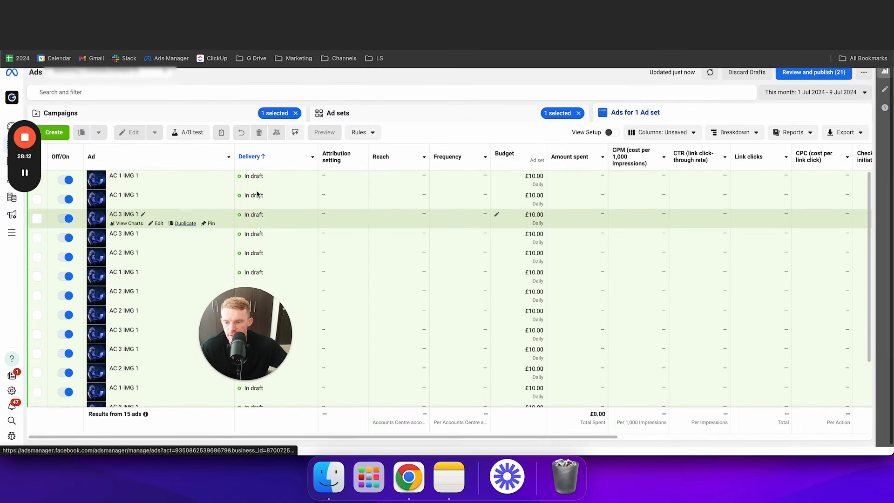
left_click(424, 114)
left_click(243, 111)
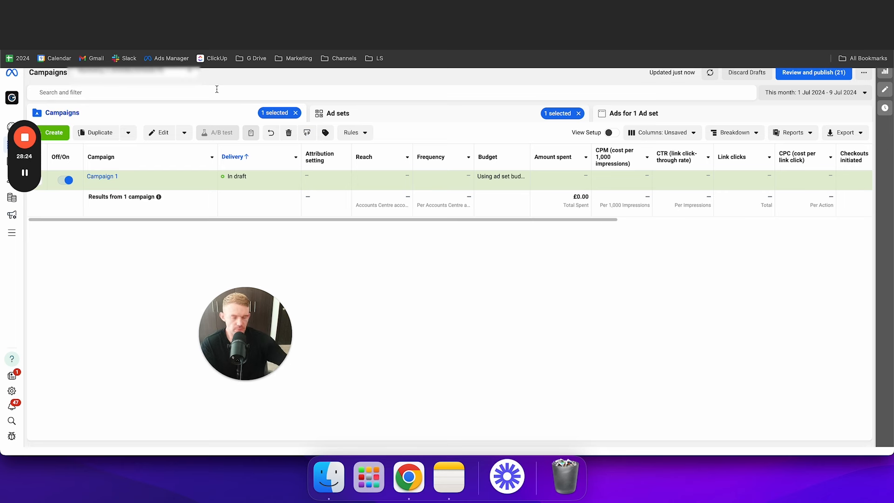
left_click(106, 178)
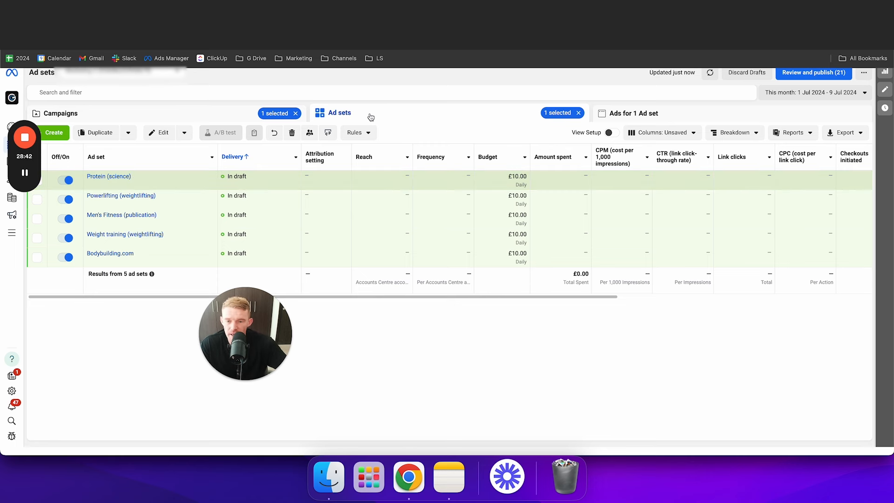
left_click(230, 116)
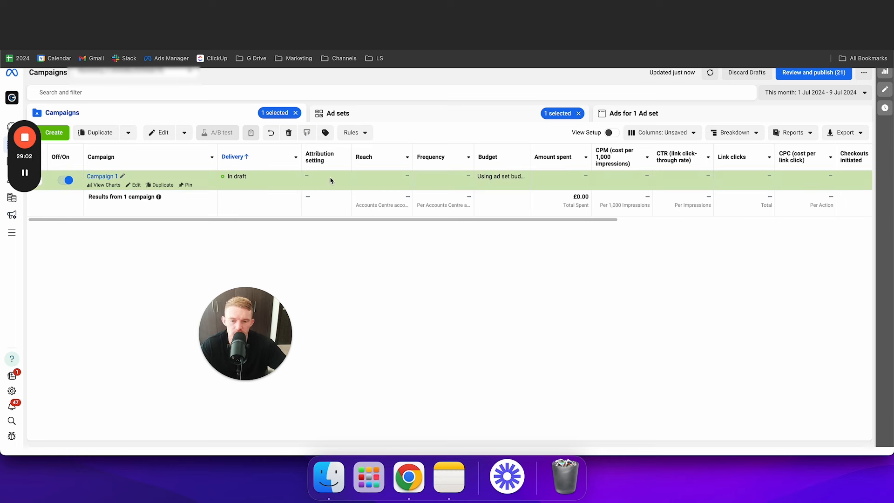
left_click(109, 177)
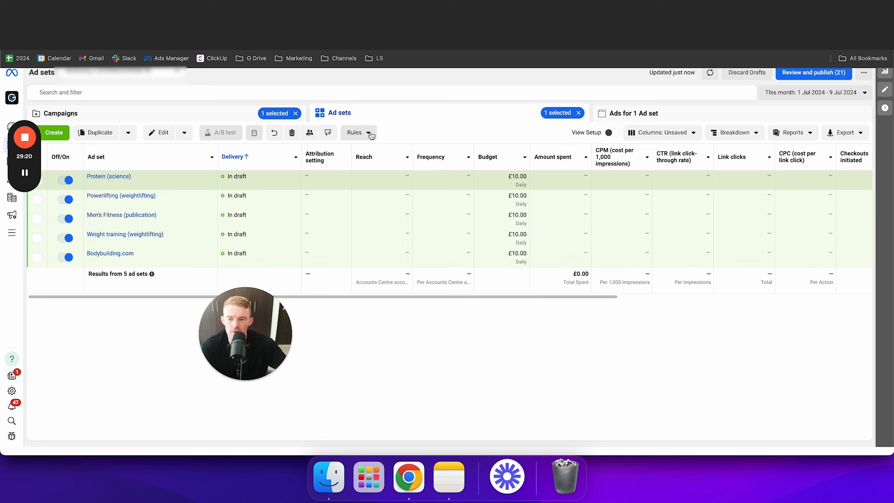
left_click(247, 115)
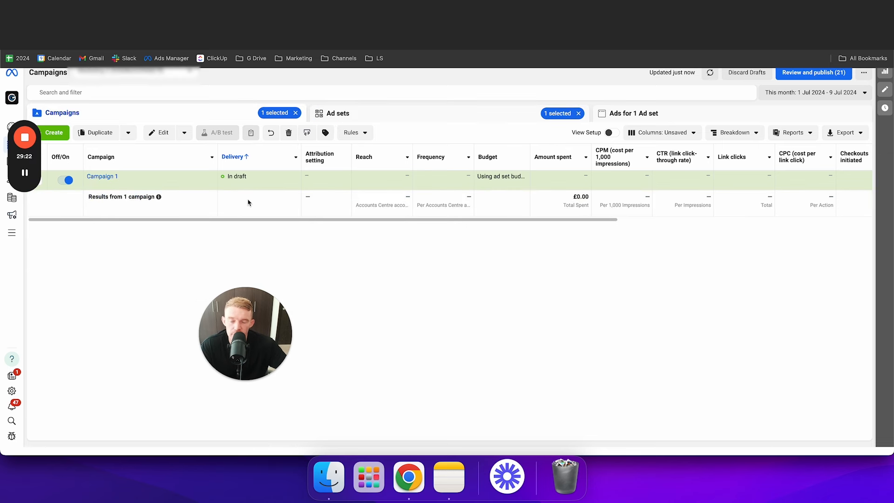
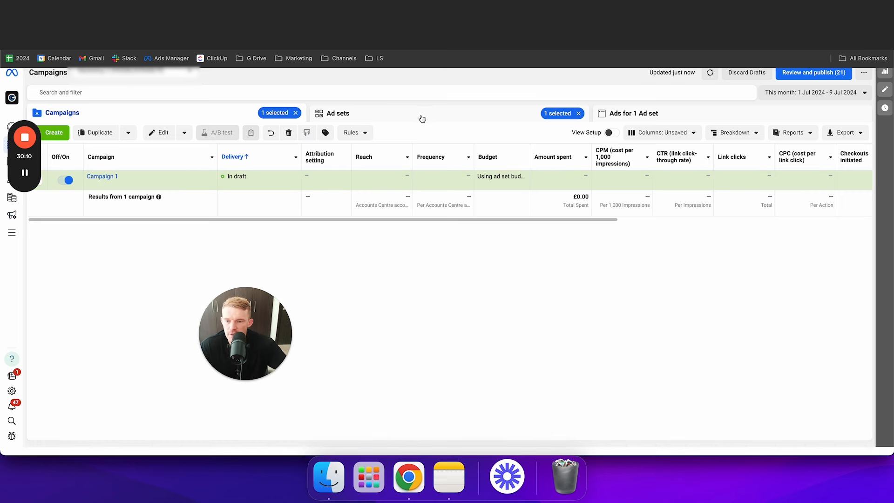
Turn off the Powerlifting (weightlifting) ad set.
left_click(383, 117)
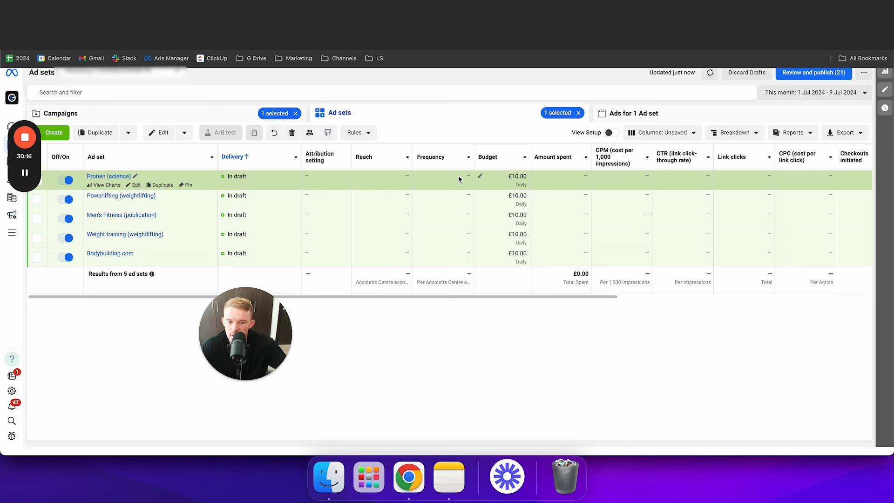
left_click(378, 207)
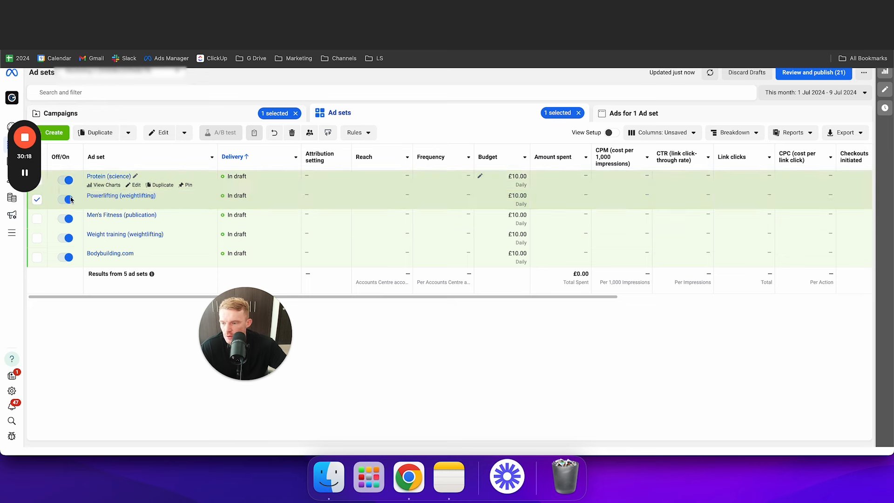
left_click(68, 200)
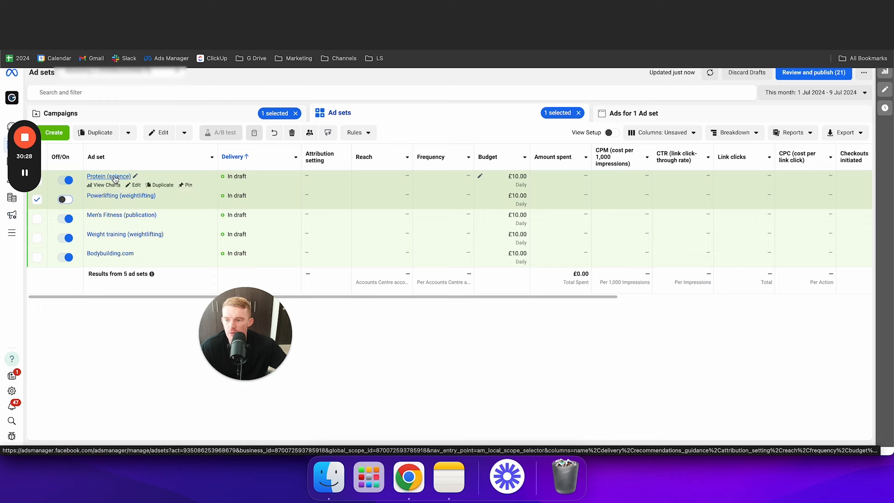
Duplicate the Protein (science) ad set once into its original campaign, keeping existing reactions, comments and shares on the new ads.
left_click(163, 179)
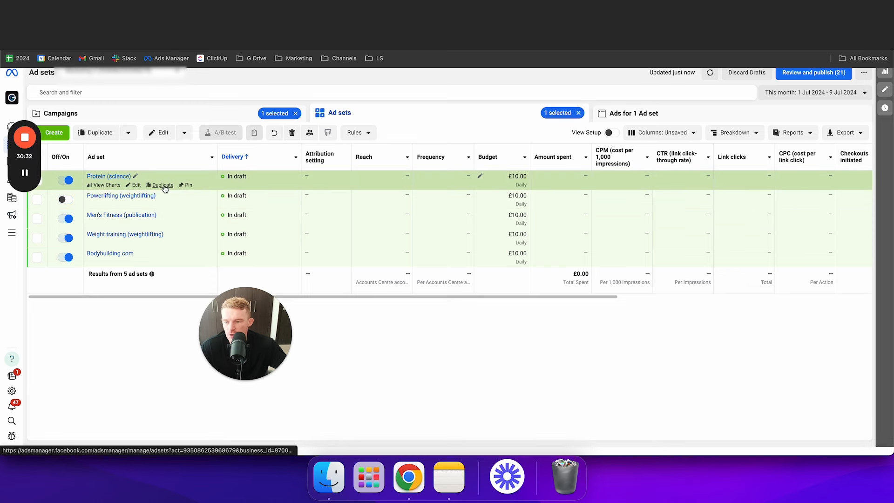
left_click(163, 185)
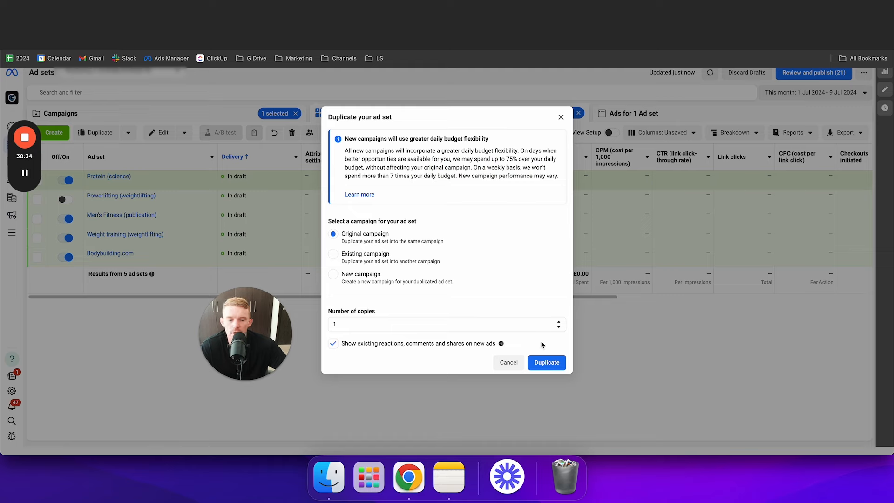
left_click(544, 363)
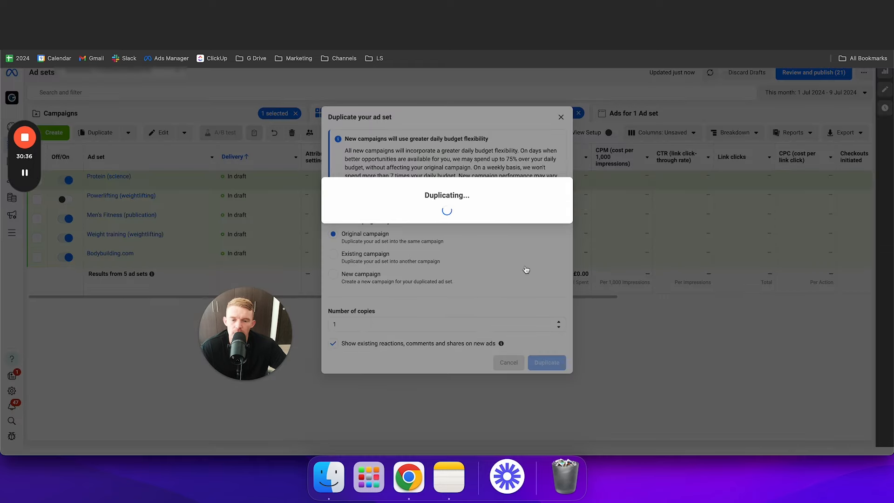
Browse the suggested interests for the Protein (science) – Copy ad set's detailed targeting, then close the editor.
scroll(544, 271, "down", 5)
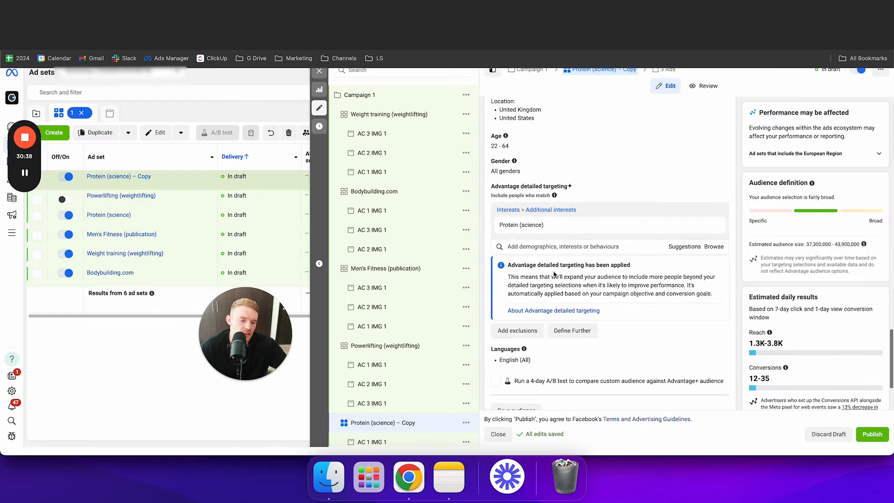
left_click(671, 239)
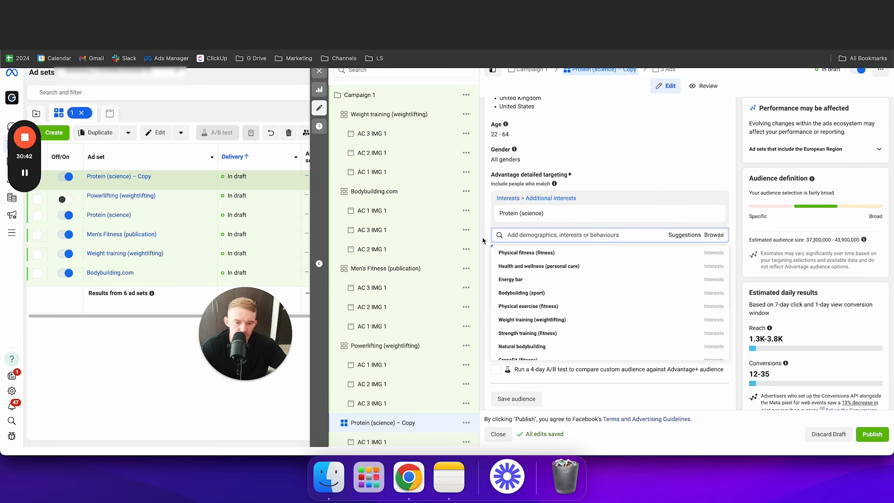
mouse_move(601, 292)
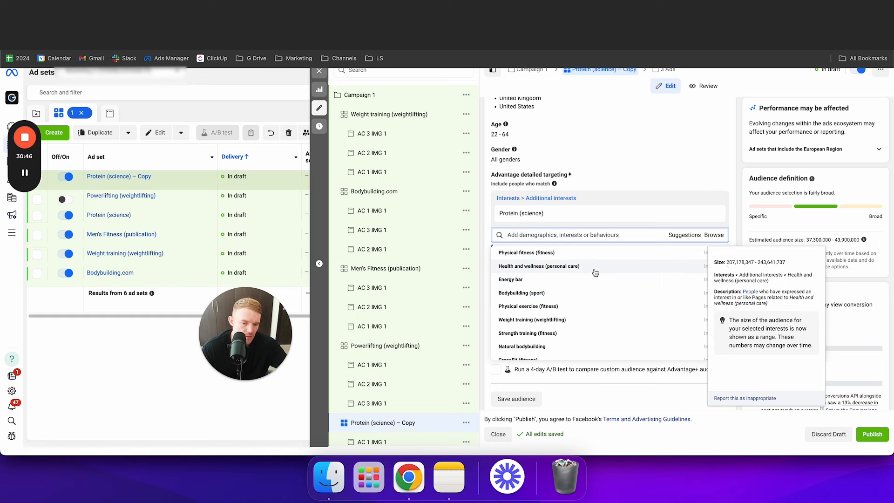
scroll(619, 303, "down", 2)
scroll(626, 330, "down", 1)
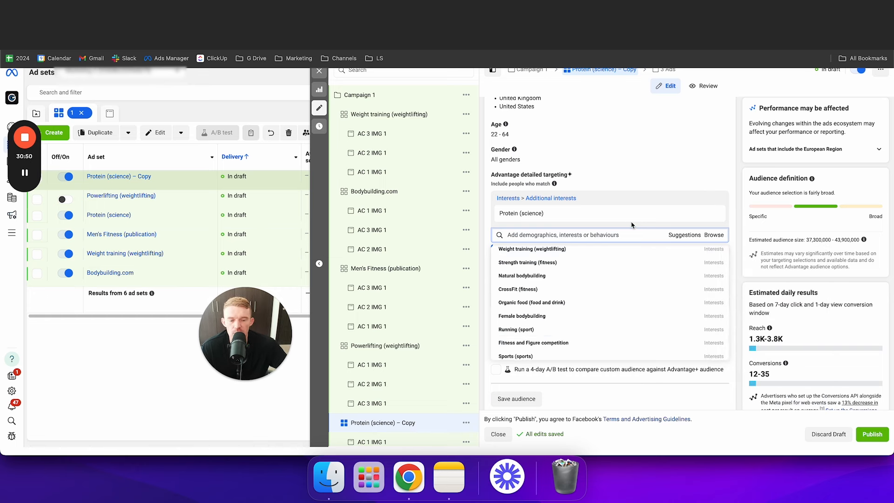
mouse_move(631, 224)
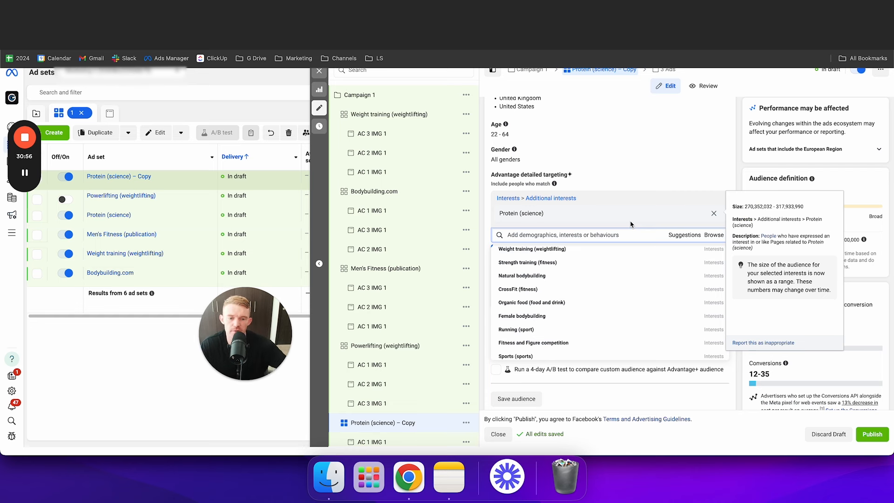
scroll(631, 224, "down", 3)
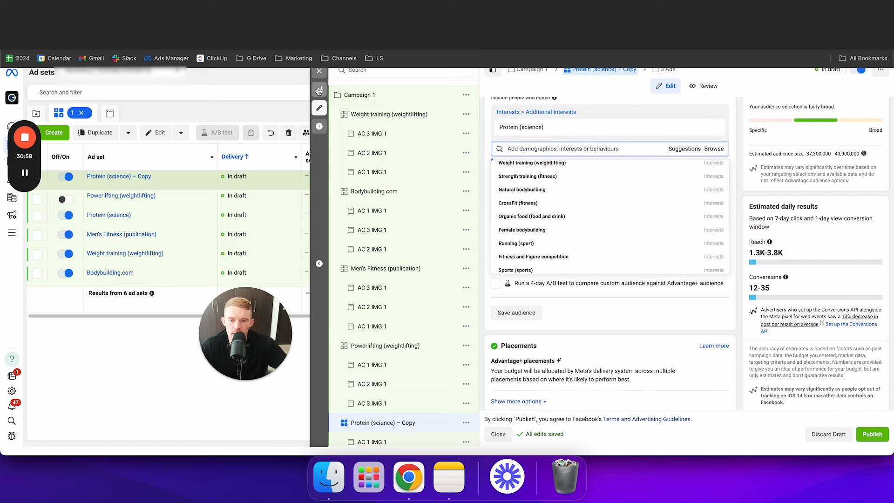
left_click(319, 71)
left_click(461, 241)
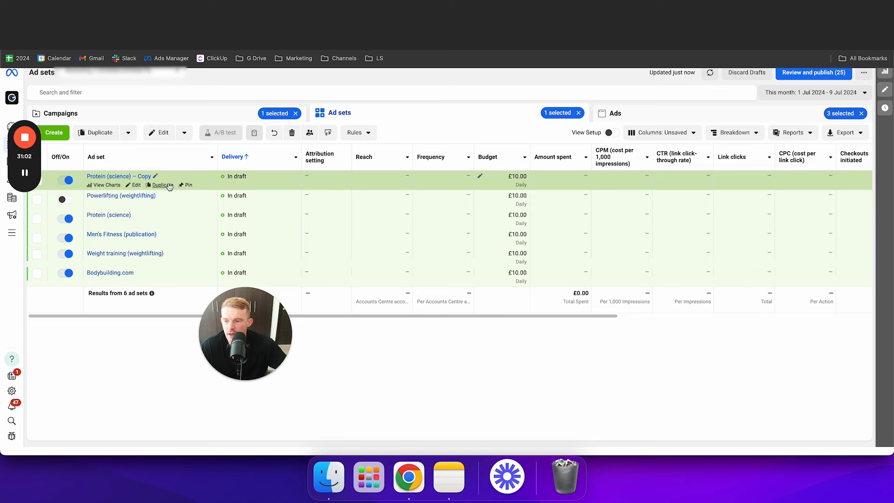
Reopen the Protein (science) – Copy ad set for editing and remove the Protein (science) interest from its detailed targeting.
left_click(136, 186)
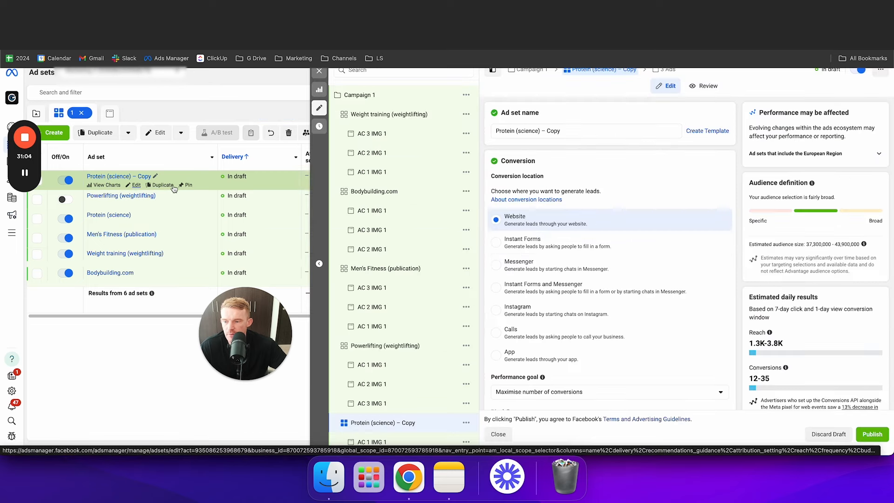
scroll(571, 247, "down", 10)
scroll(573, 247, "down", 6)
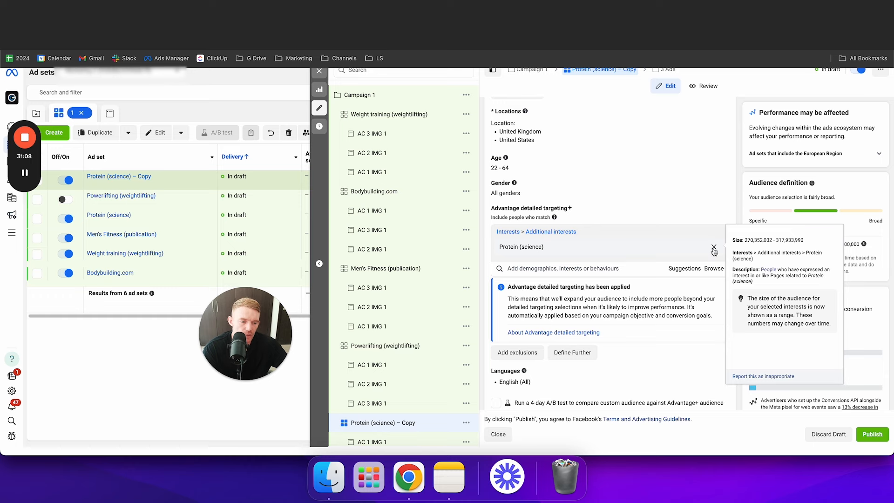
left_click(714, 233)
mouse_move(556, 217)
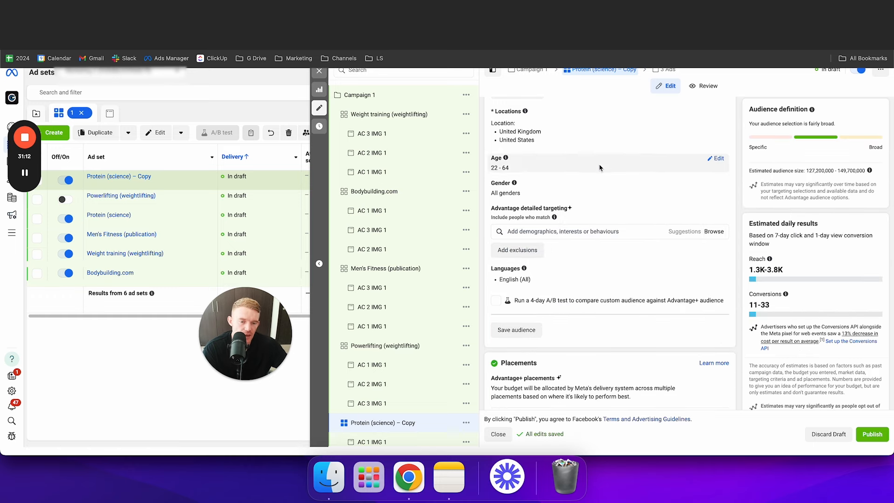
Rename the copied ad set as Broad.
scroll(600, 187, "up", 3)
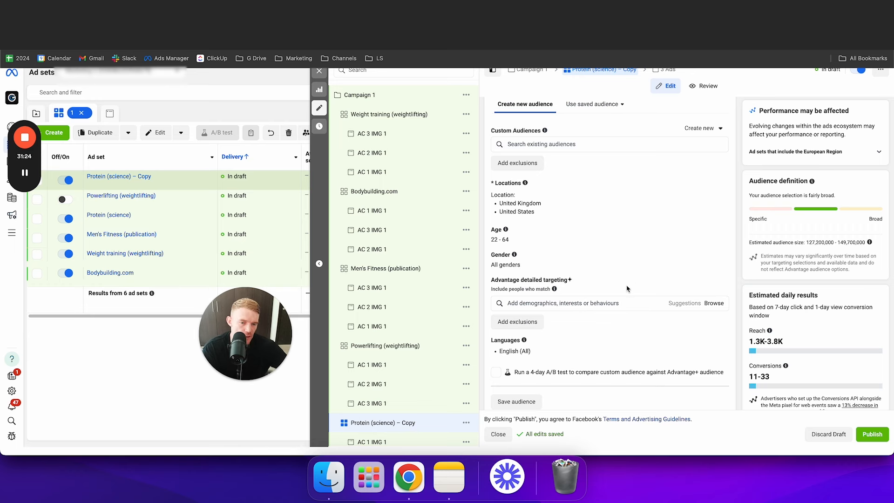
scroll(624, 293, "up", 10)
scroll(545, 138, "up", 3)
triple_click(530, 132)
type("Br")
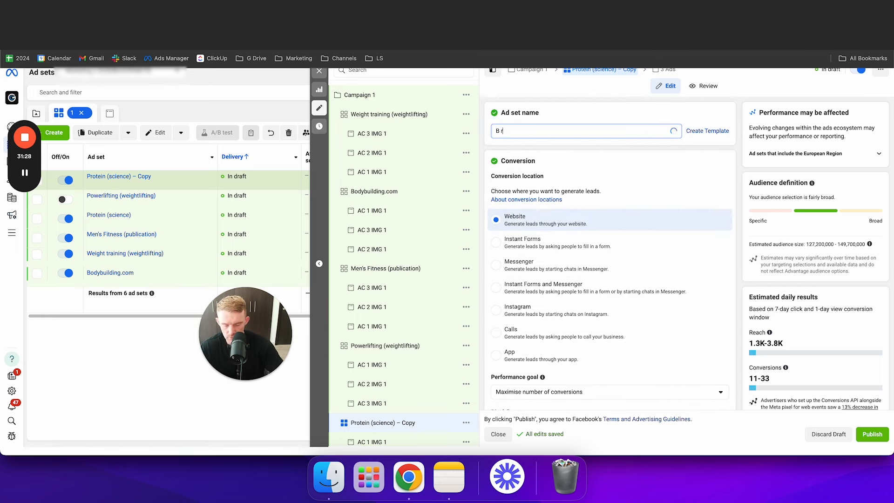
key("BackSpace")
type("road")
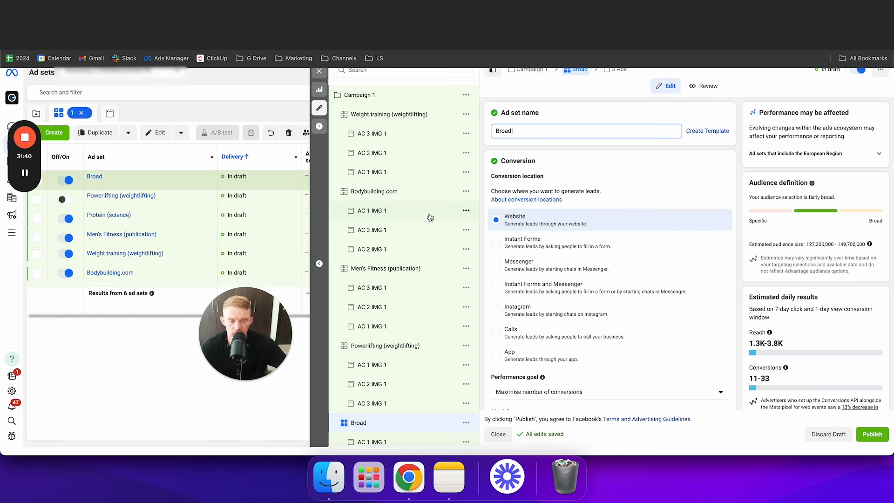
Switch to the $10M AD SYSTEM board in Figma and review its four phases, from Audience Identification to Scaling.
key("ctrl+Tab")
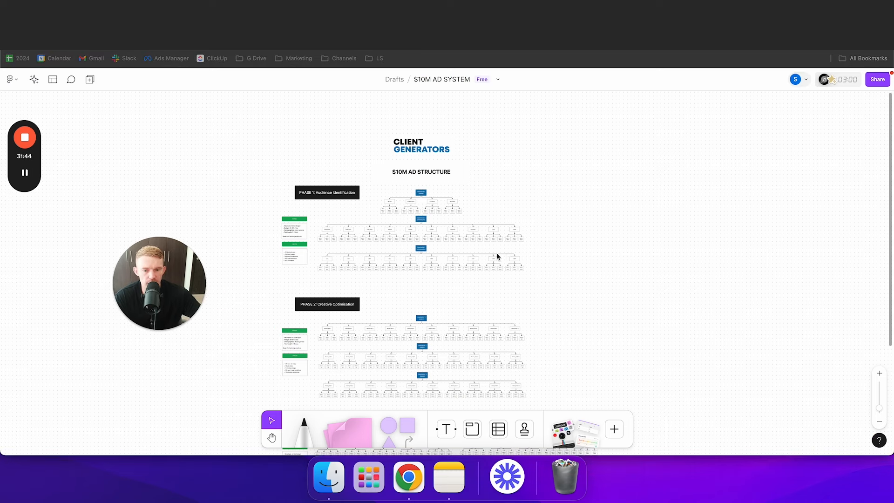
scroll(569, 251, "down", 3)
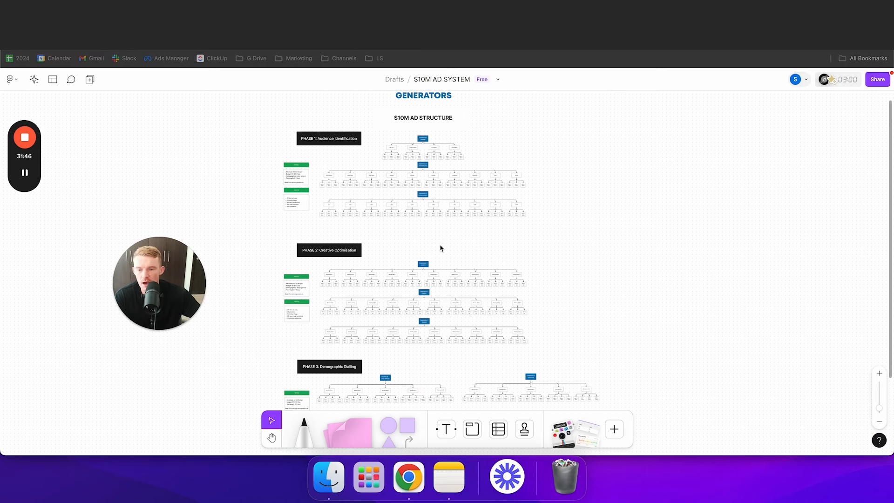
scroll(328, 280, "down", 6)
scroll(335, 306, "up", 10)
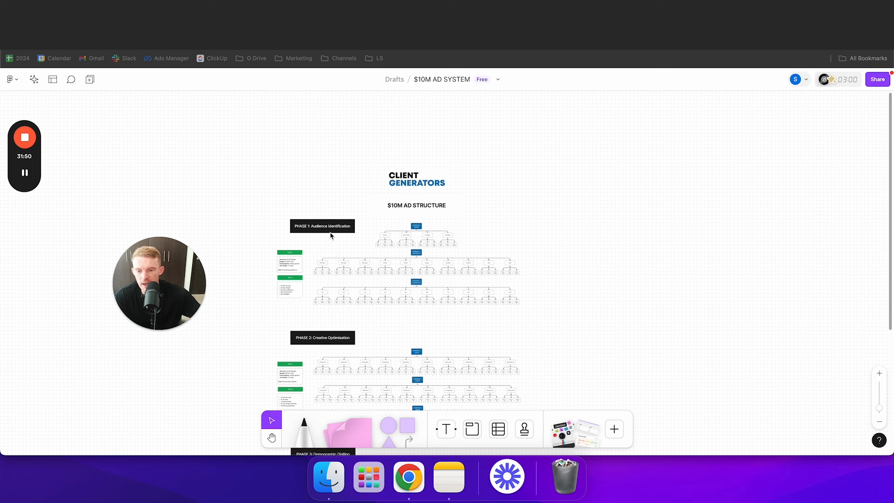
scroll(335, 297, "down", 12)
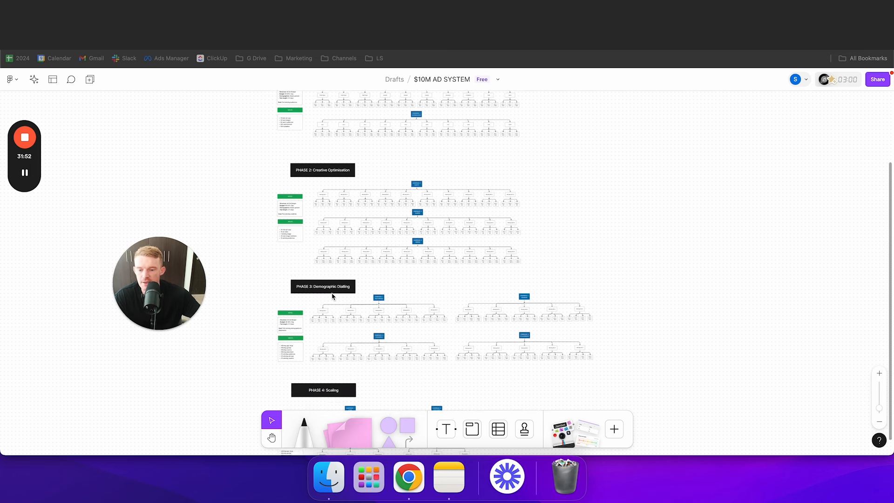
scroll(333, 344, "down", 2)
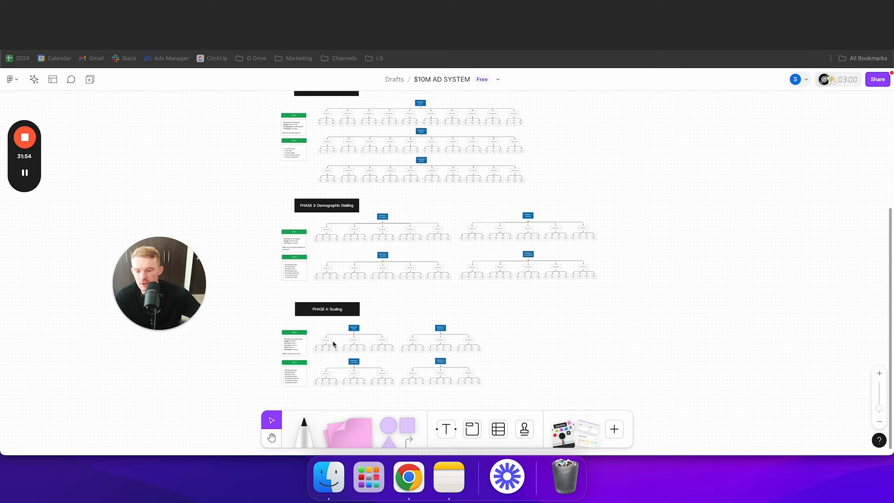
scroll(425, 310, "up", 8)
scroll(428, 309, "up", 3)
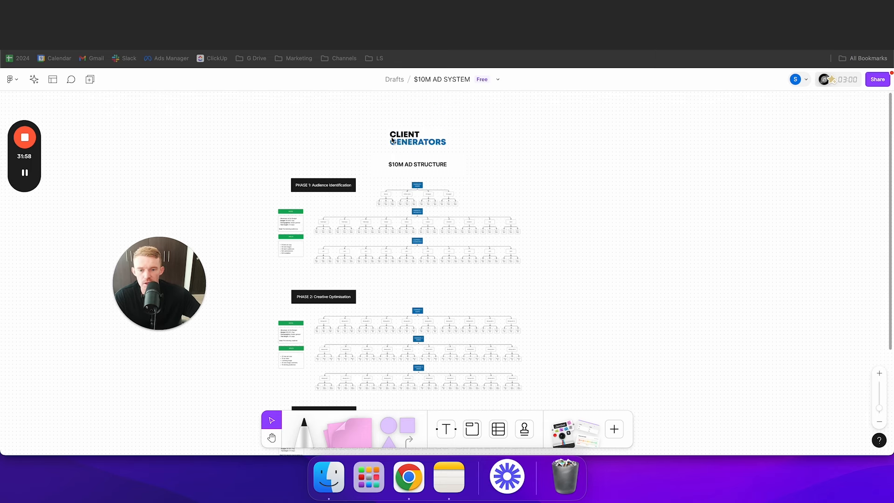
Highlight the $10M Ad Scaling Document bonus and its full breakdown video on the sign-up page, then return to Ads Manager.
key("ctrl+Tab")
scroll(433, 243, "down", 3)
left_click_drag(280, 238, 400, 241)
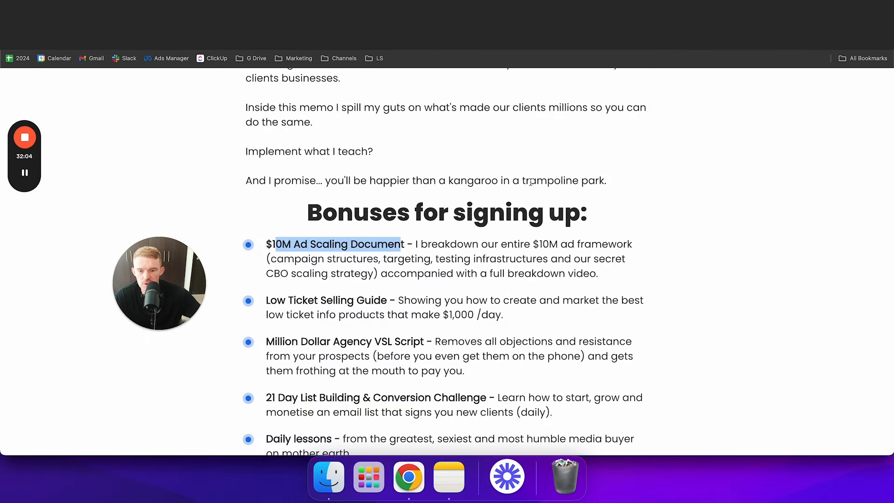
left_click_drag(597, 275, 456, 273)
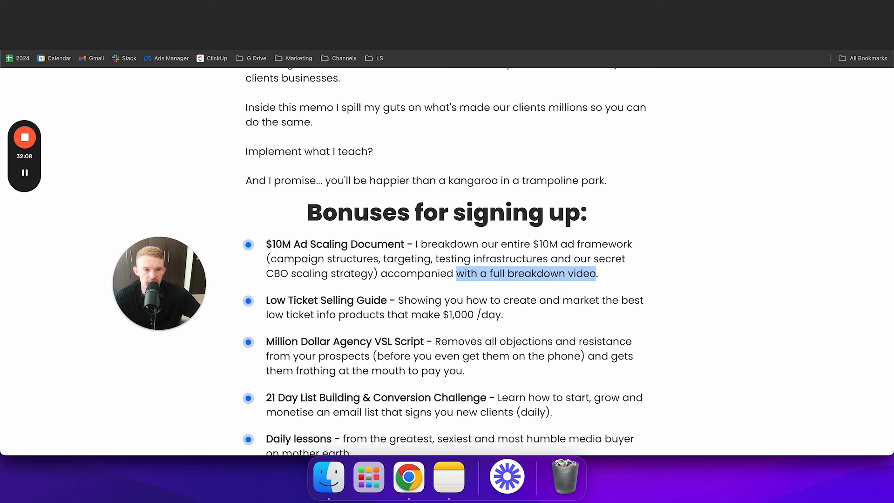
key("ctrl+Tab")
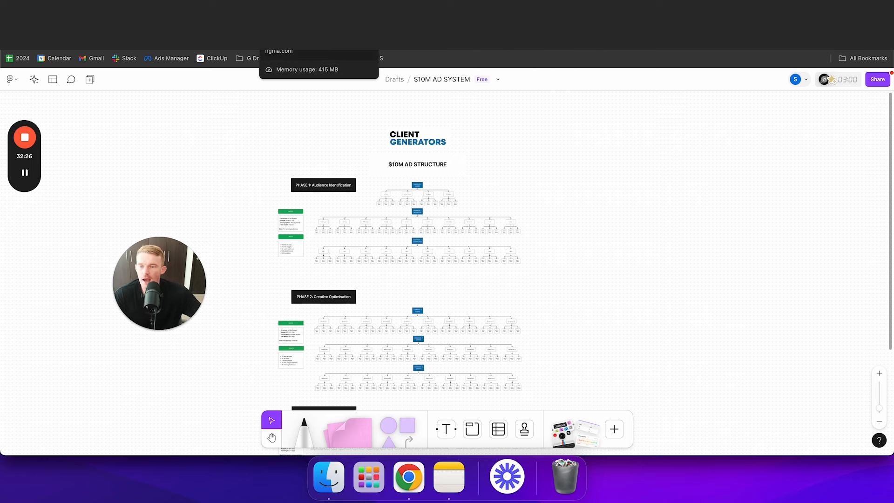
left_click(176, 21)
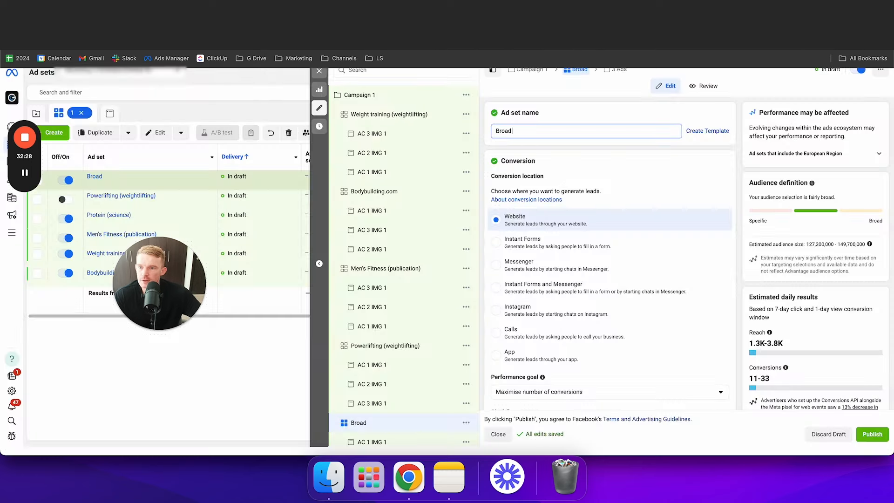